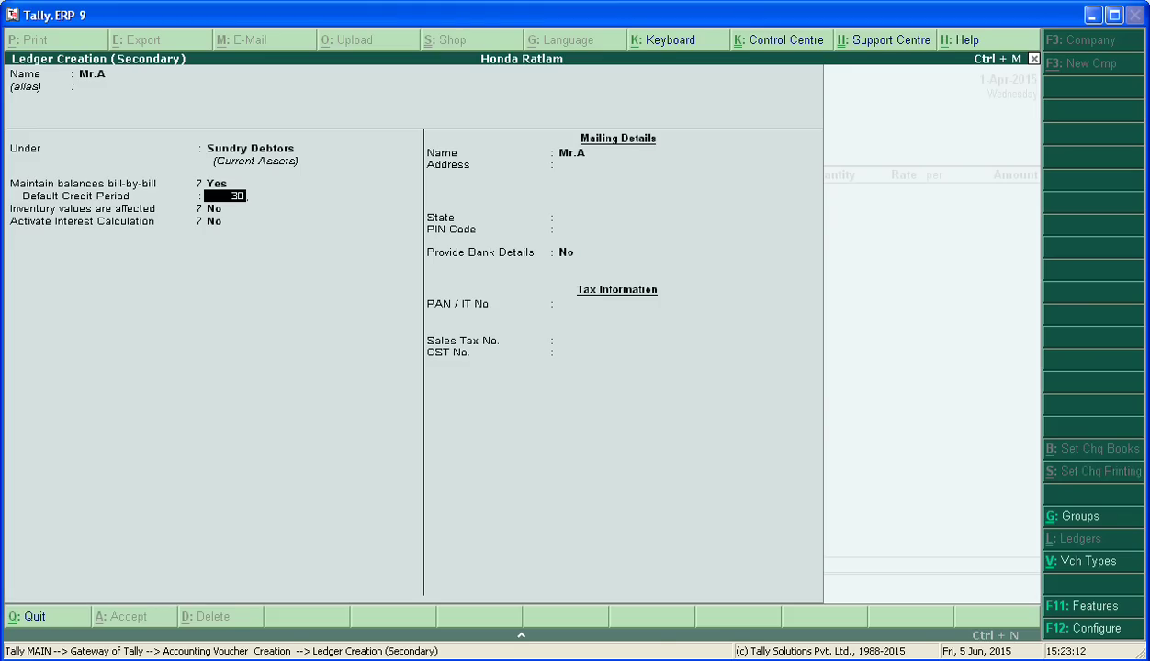
Keep the customer ledger's 30-day credit period and activate interest calculation transaction-by-transaction, without overriding parameters for each transaction.
{"action": "key", "text": "Return"}
{"action": "key", "text": "Return"}
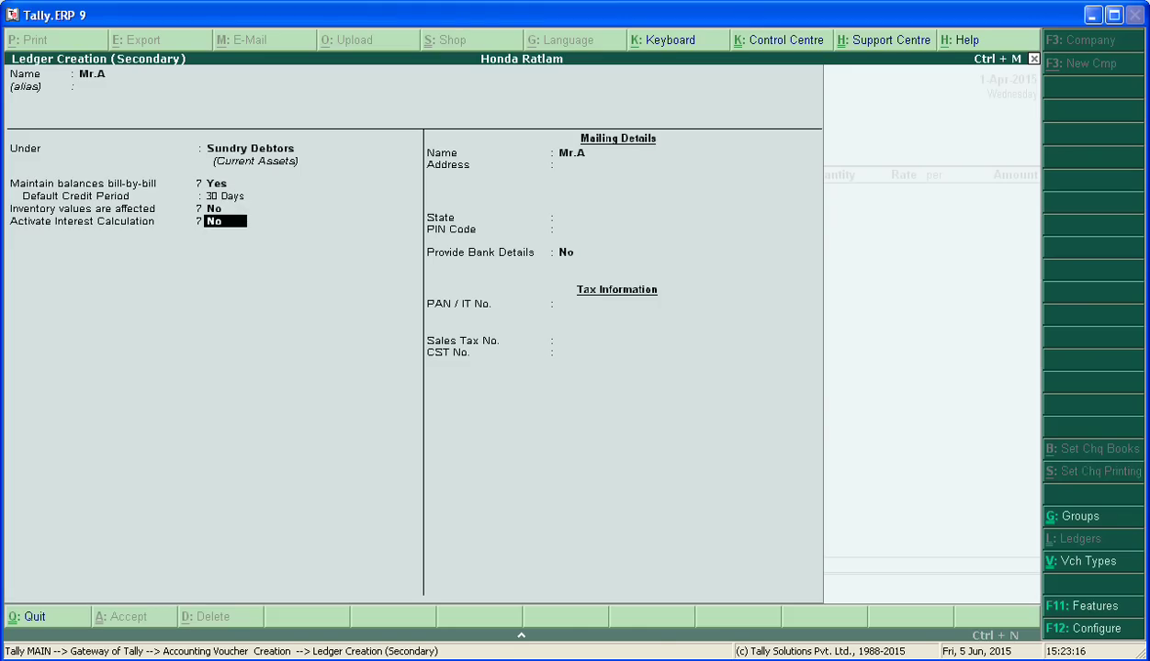
{"action": "type", "text": "y"}
{"action": "key", "text": "Return"}
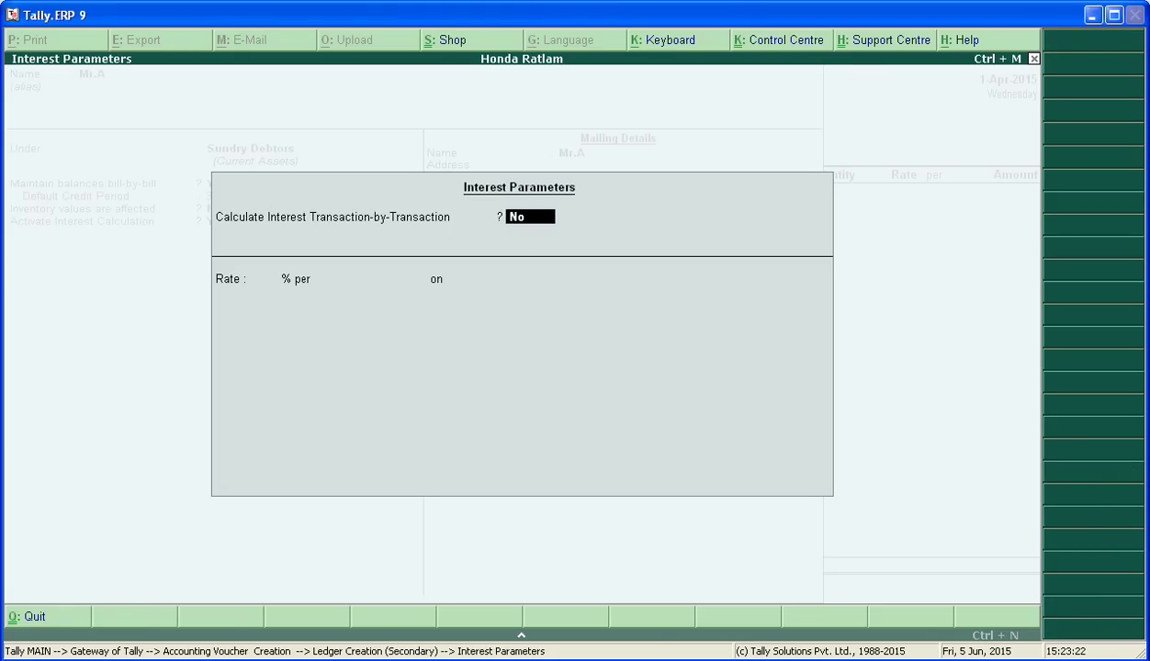
{"action": "type", "text": "y"}
{"action": "key", "text": "Return"}
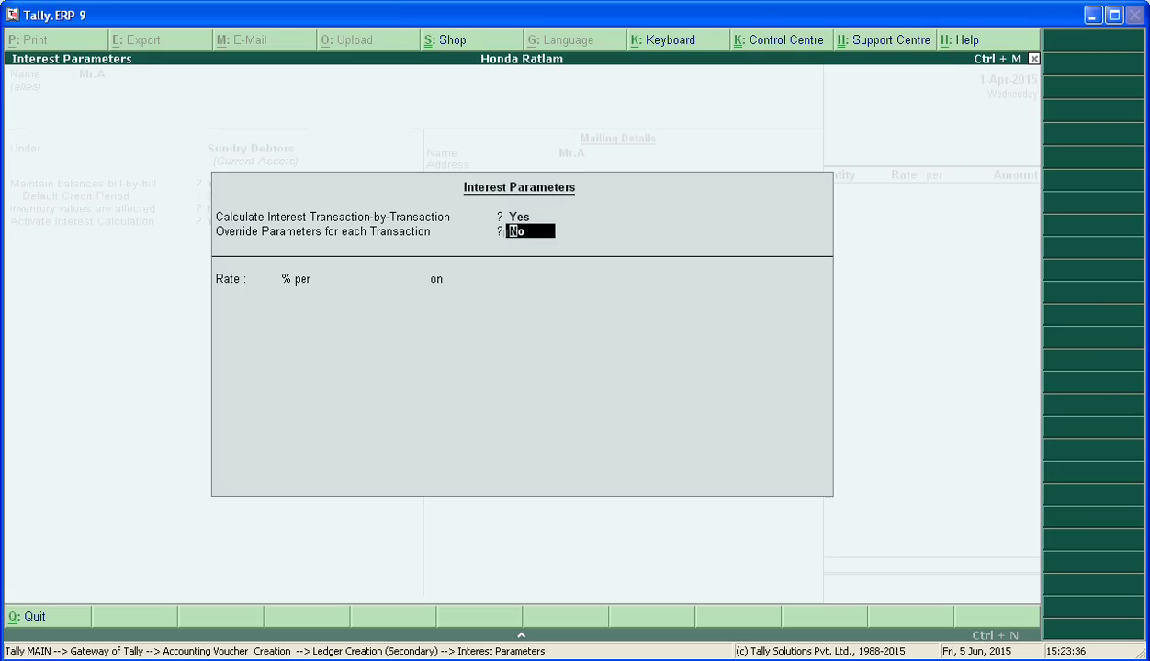
{"action": "key", "text": "Return"}
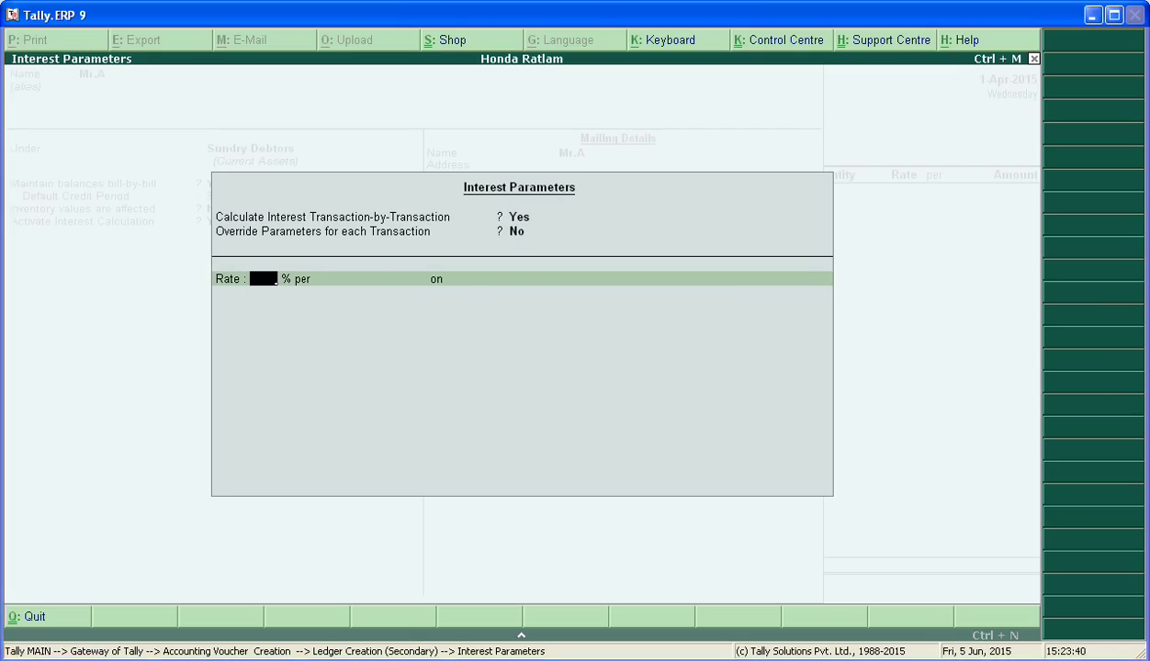
Look up the interest rate for sale 2 in the Word document and set the ledger's rate in Tally to 12% per 365-Day Year.
{"action": "key", "text": "alt+Tab"}
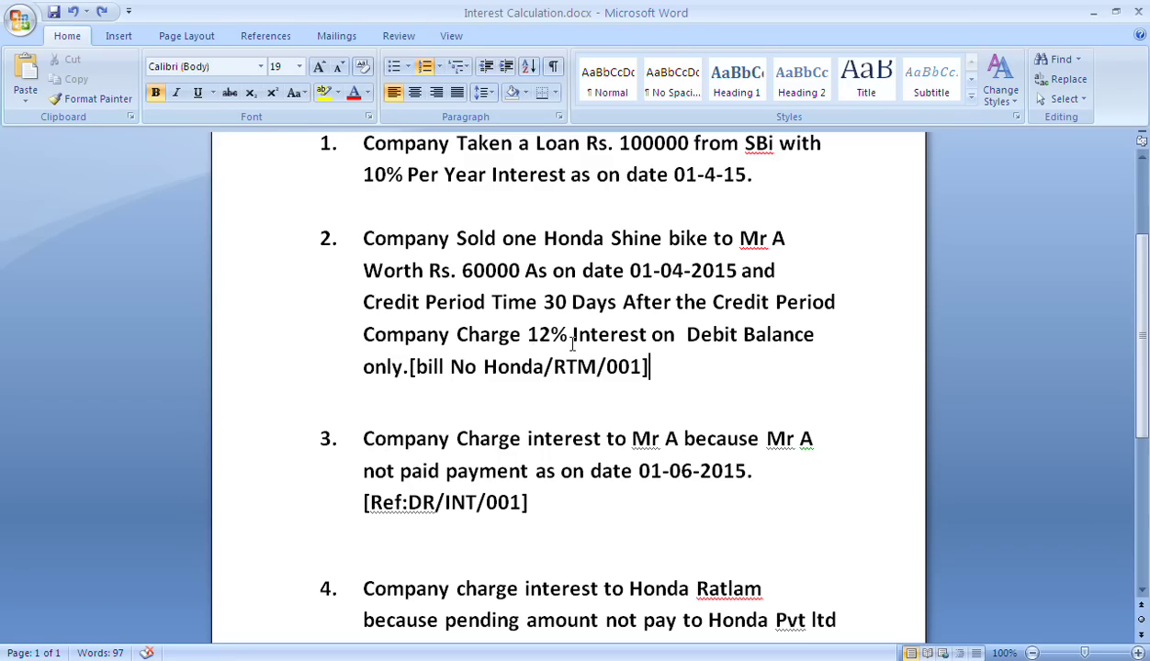
{"action": "left_click_drag", "start_coordinate": [562, 334], "coordinate": [531, 338]}
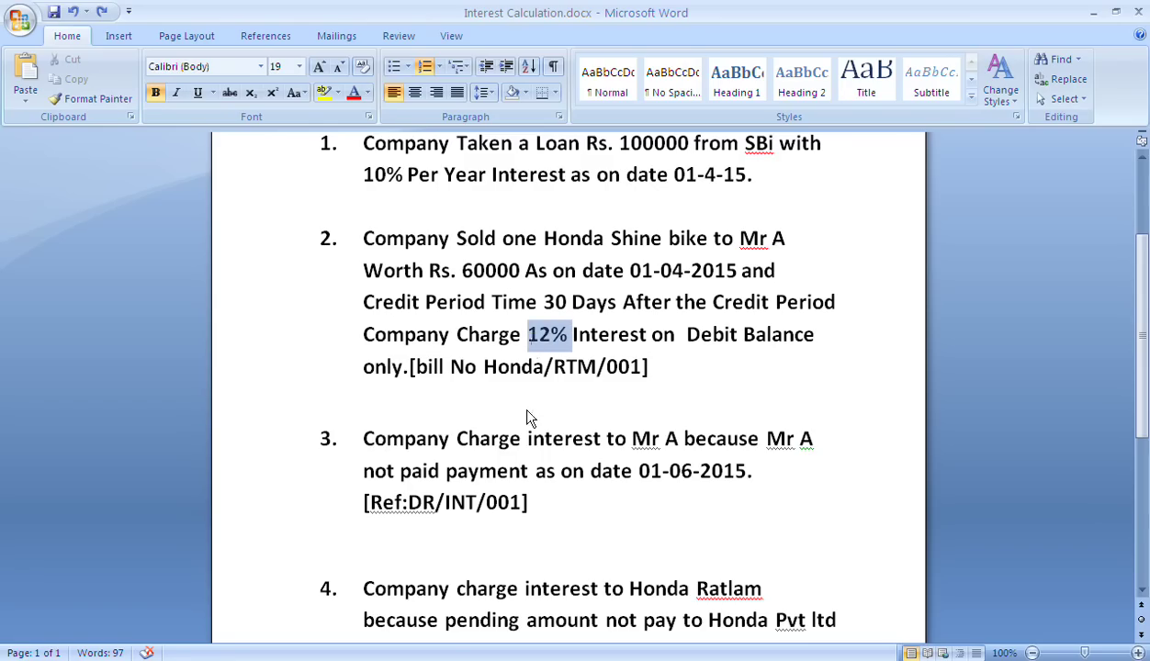
{"action": "key", "text": "alt+Tab"}
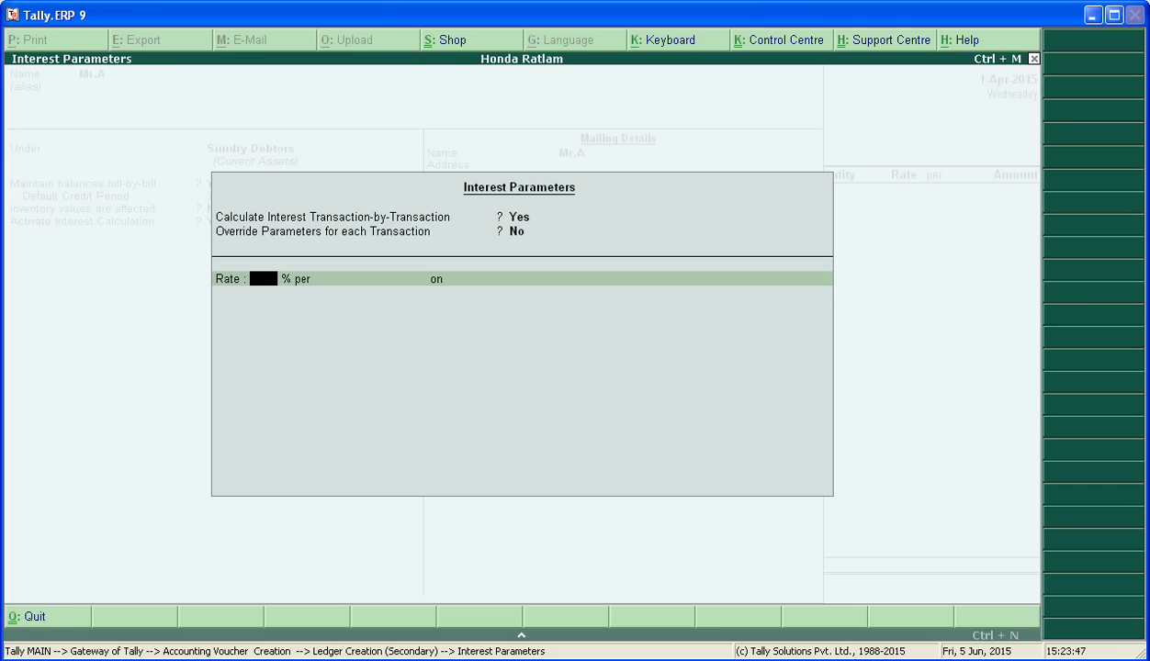
{"action": "type", "text": "12"}
{"action": "key", "text": "Return"}
{"action": "key", "text": "Down"}
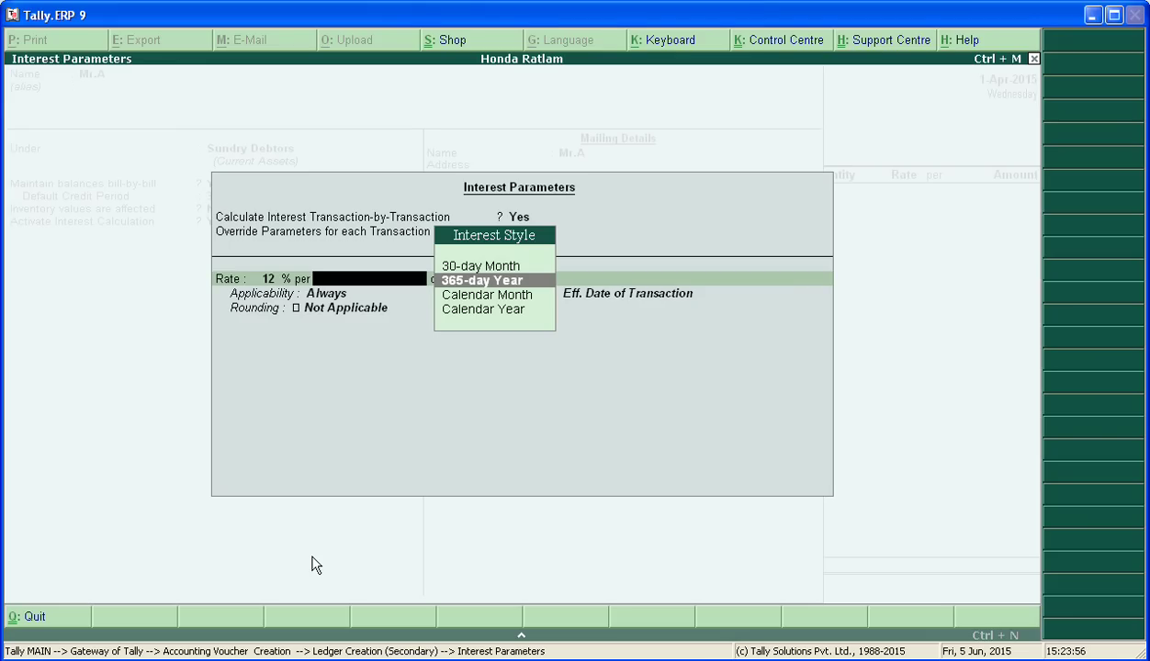
{"action": "key", "text": "Return"}
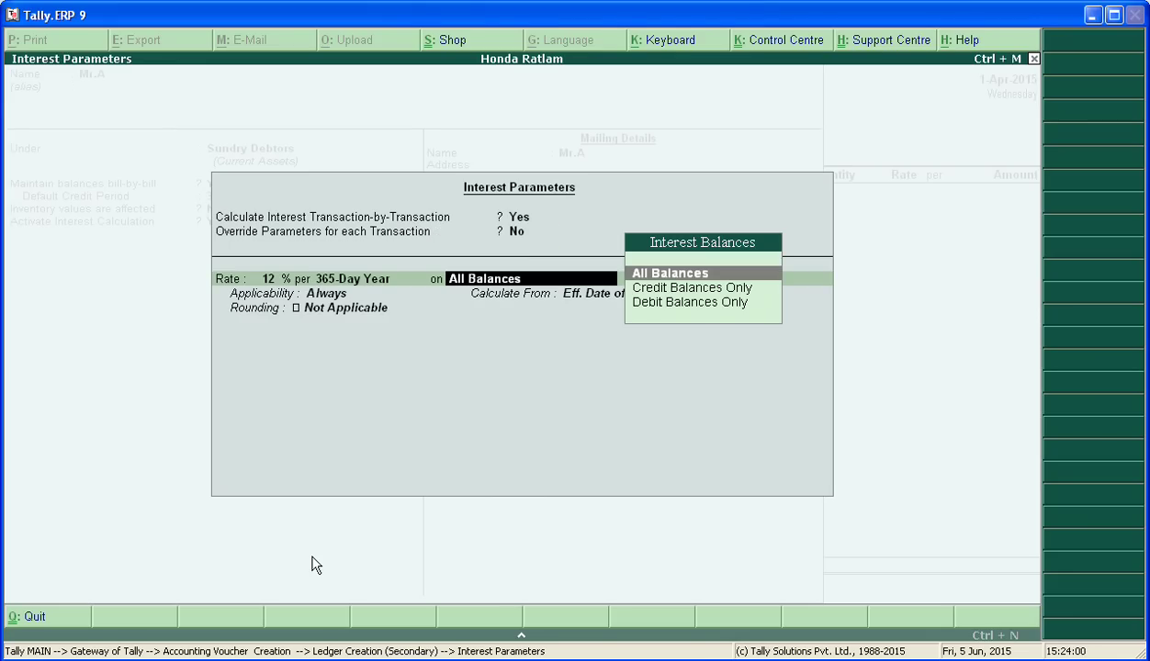
Charge the interest on Debit Balances Only, with applicability Always and calculation from Due Date of Invoice/Ref.
{"action": "key", "text": "Down"}
{"action": "key", "text": "Down"}
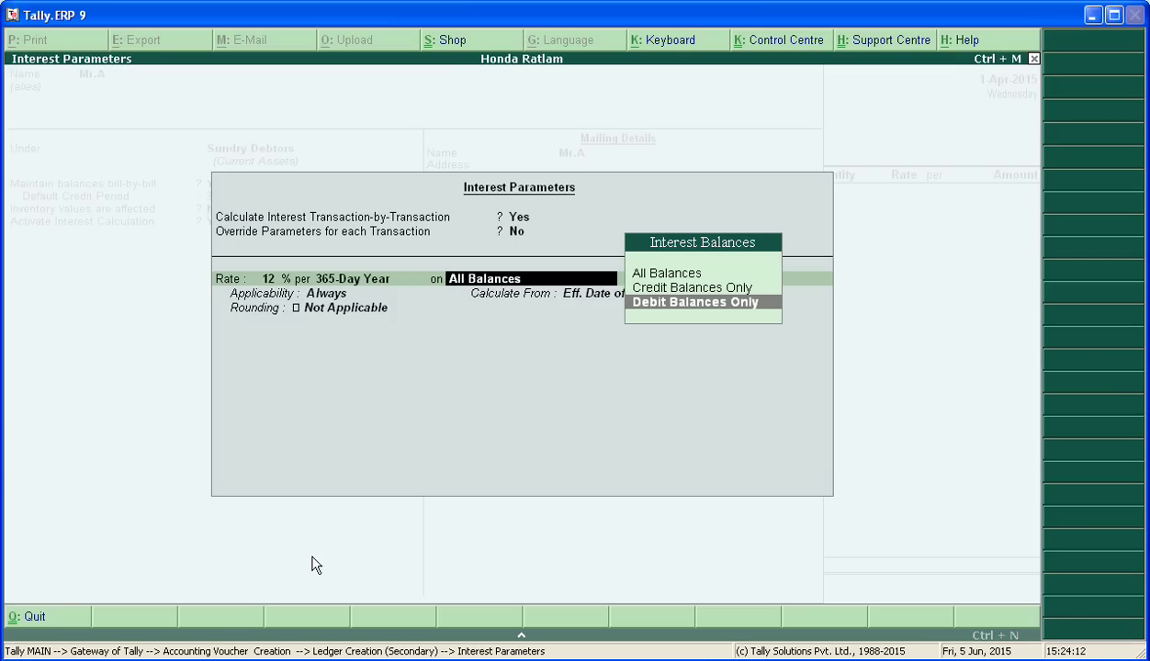
{"action": "key", "text": "Return"}
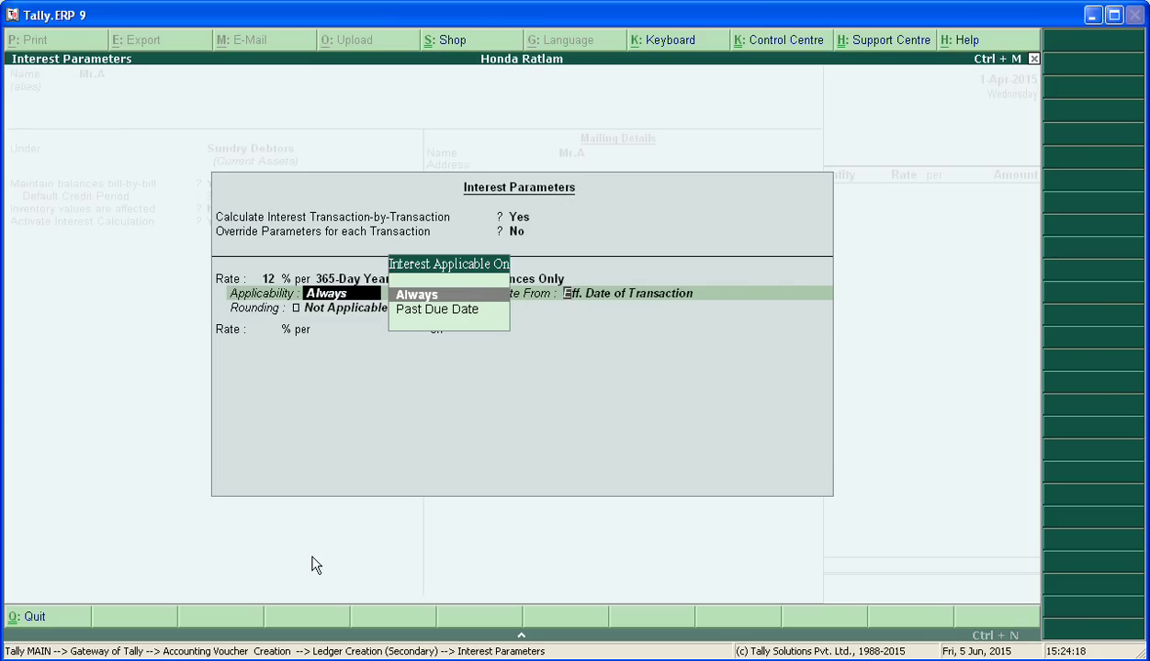
{"action": "key", "text": "Return"}
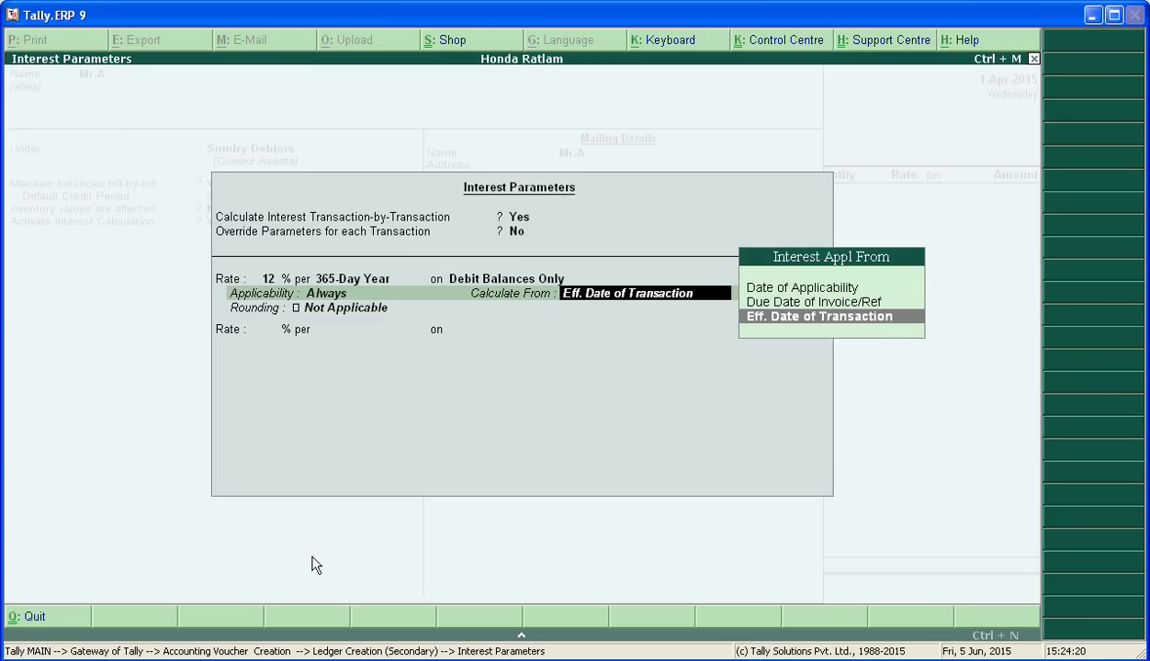
{"action": "key", "text": "Up"}
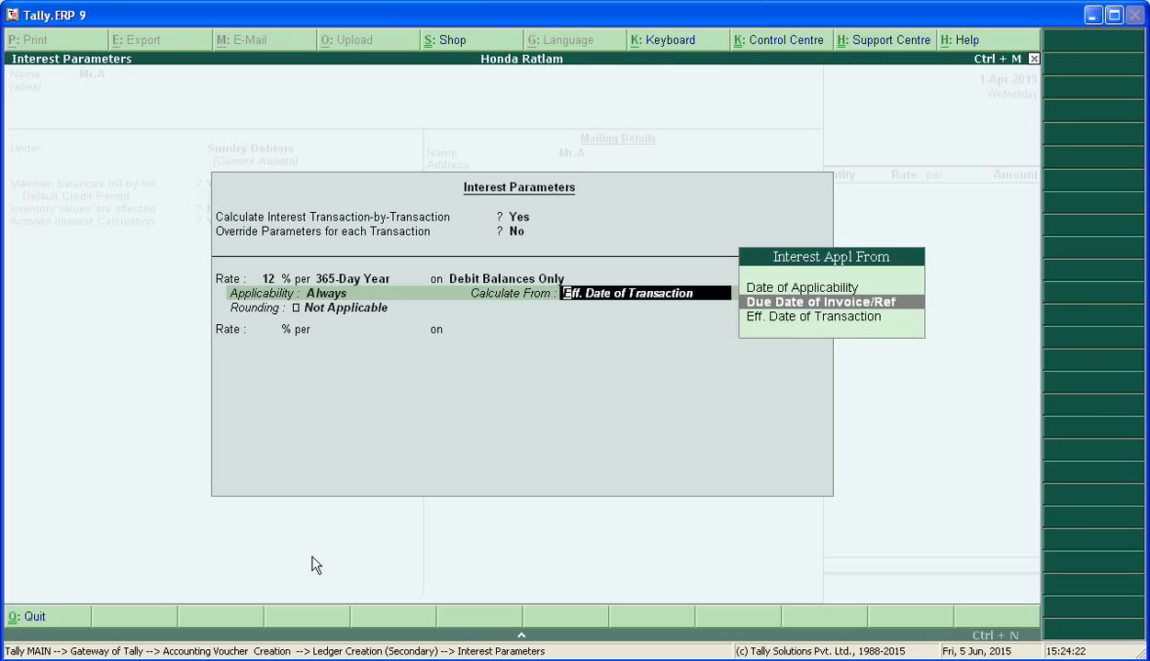
{"action": "key", "text": "Return"}
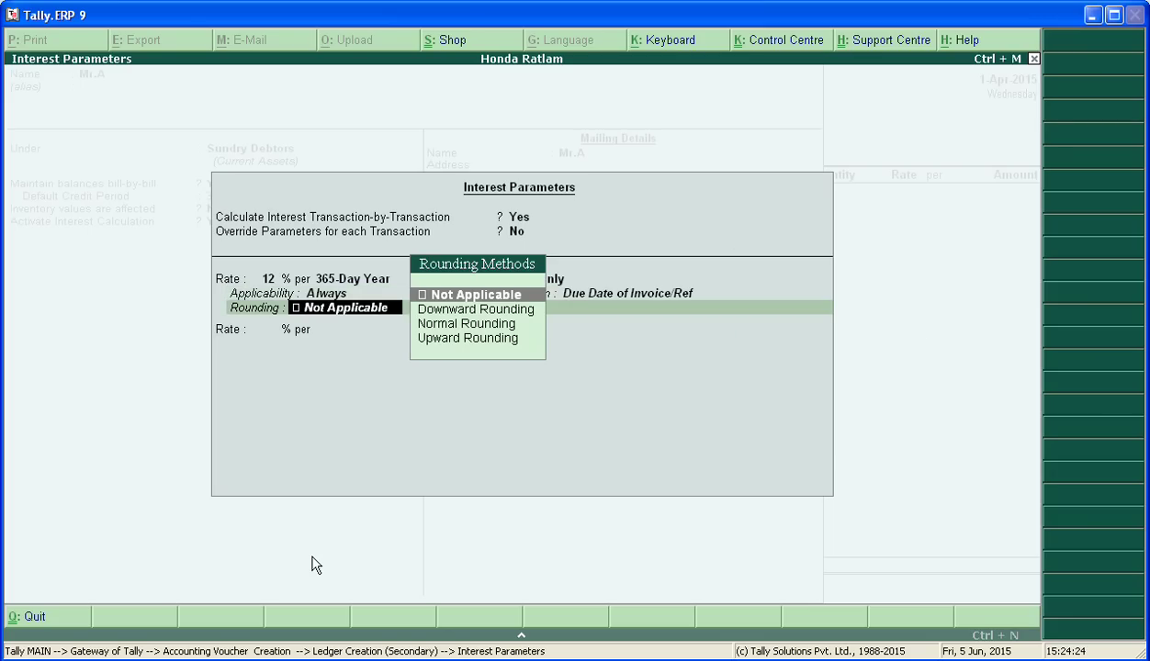
Set the interest rounding to Normal Rounding with a limit of 1 and finish the interest parameters.
{"action": "key", "text": "Down"}
{"action": "key", "text": "Down"}
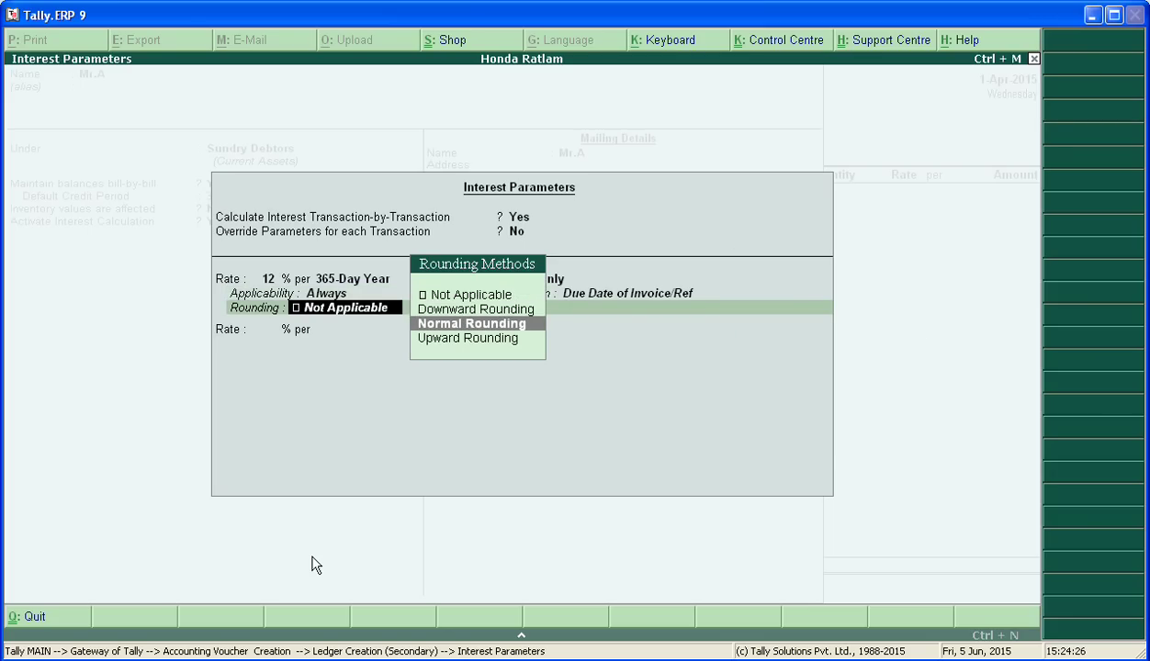
{"action": "key", "text": "Return"}
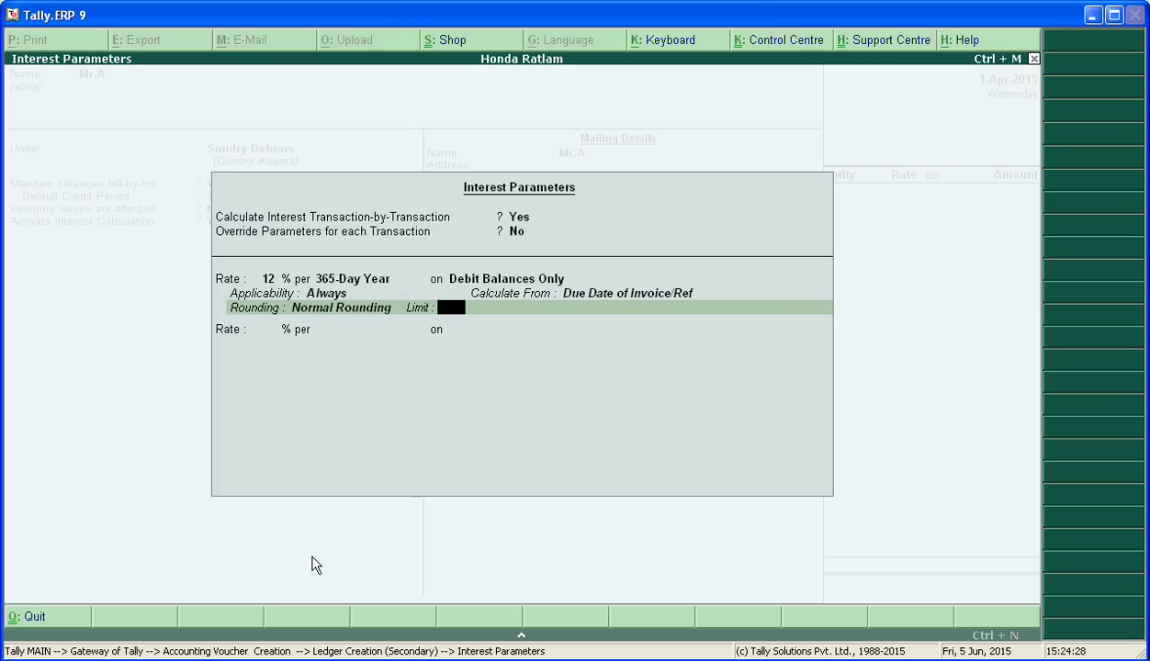
{"action": "key", "text": "Return"}
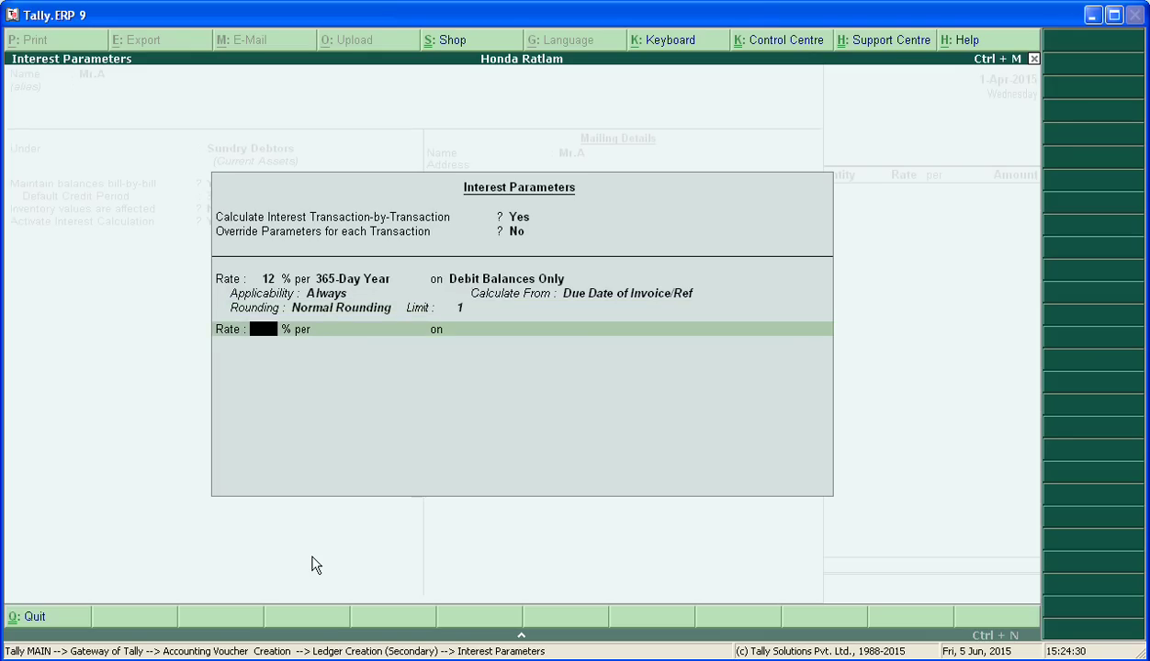
{"action": "key", "text": "Return"}
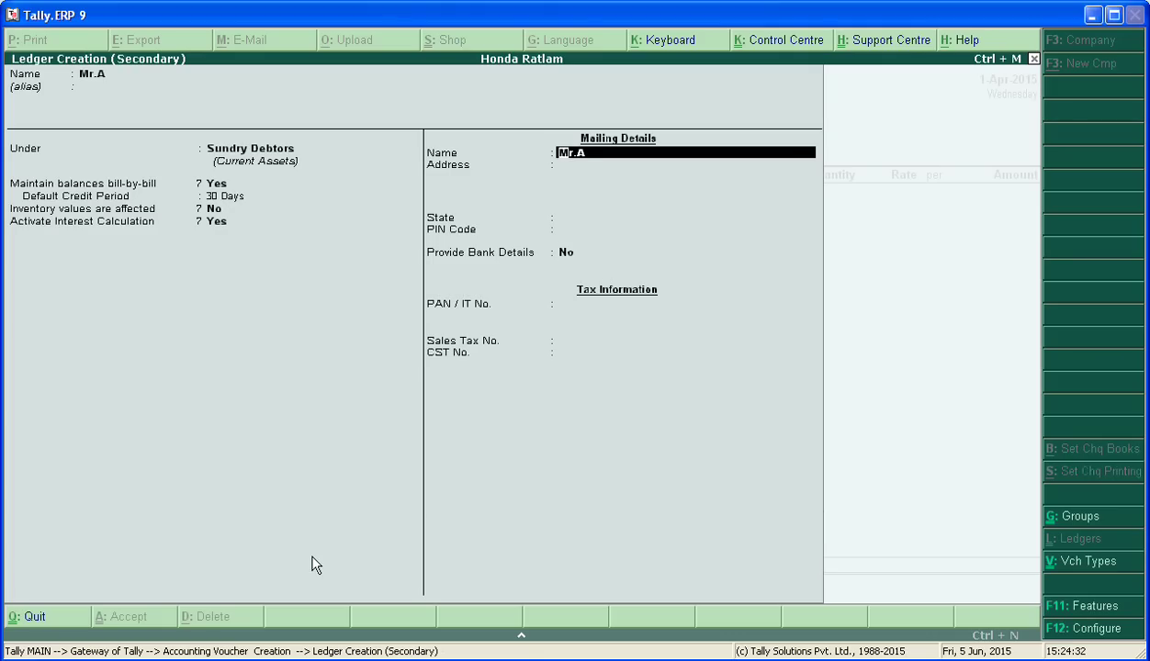
Leave the mailing, bank and tax details at their defaults, save the customer ledger and use it as the sales voucher's party.
{"action": "key", "text": "Return"}
{"action": "key", "text": "Return"}
{"action": "key", "text": "Return"}
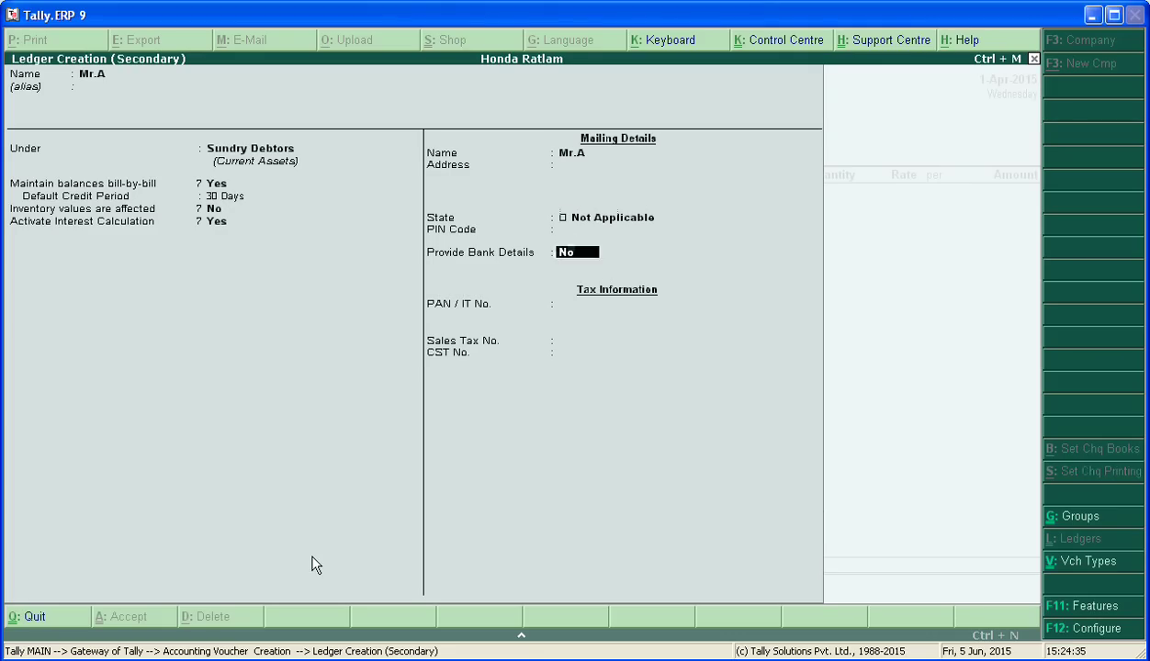
{"action": "key", "text": "Return"}
{"action": "key", "text": "Return"}
{"action": "key", "text": "Return"}
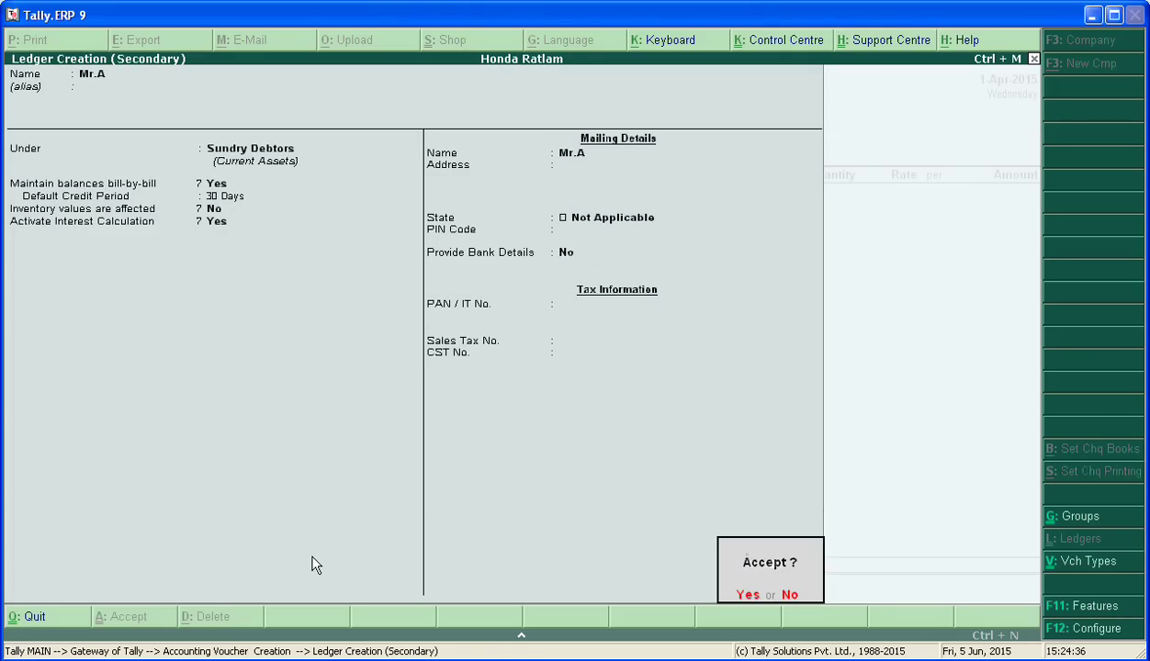
{"action": "key", "text": "Return"}
{"action": "key", "text": "Return"}
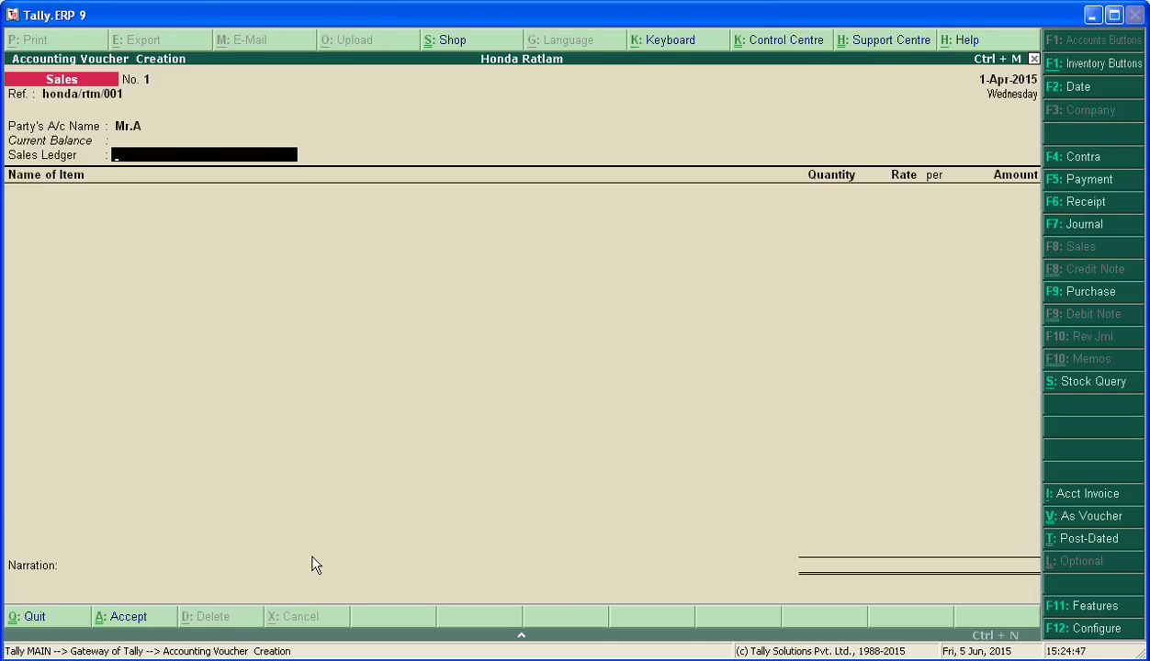
Start a new ledger for the sales voucher named Sales A/c and place it under Sales Accounts.
{"action": "key", "text": "alt+c"}
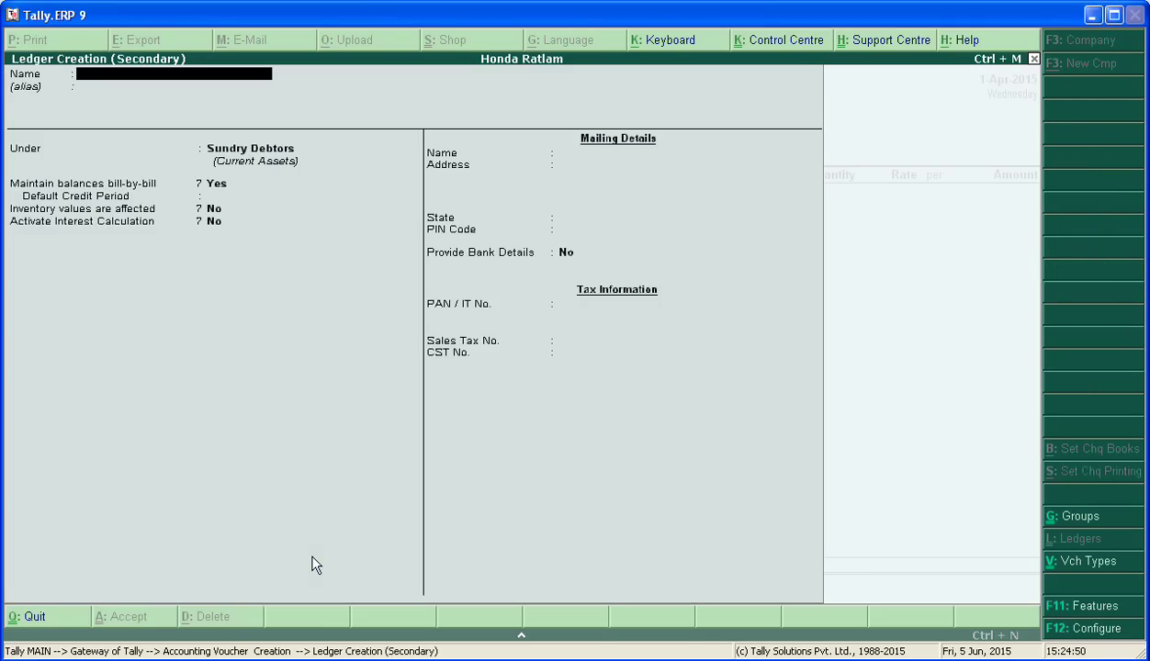
{"action": "type", "text": "Sales a/c"}
{"action": "key", "text": "Return"}
{"action": "key", "text": "Return"}
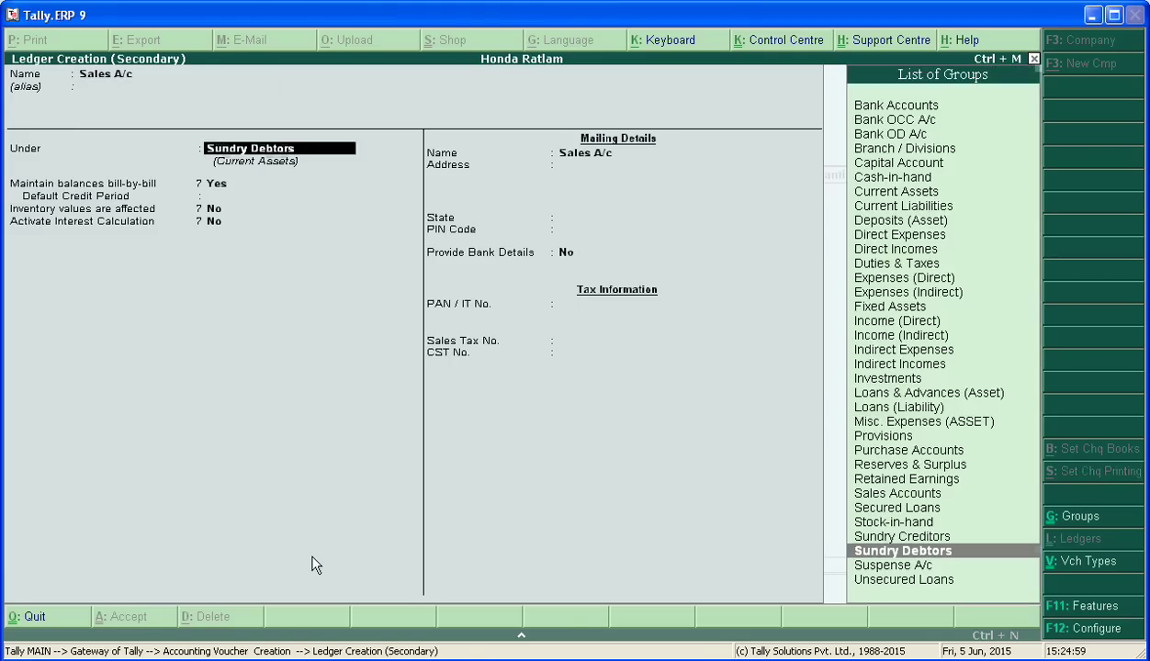
{"action": "type", "text": "S"}
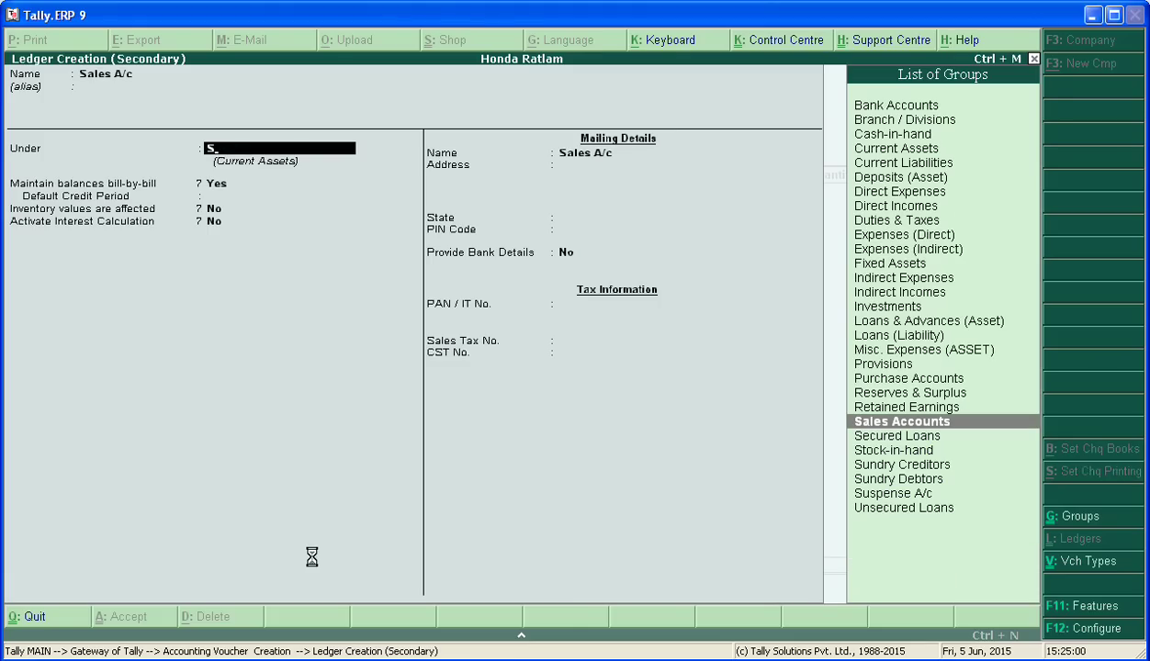
{"action": "key", "text": "Return"}
Save Sales A/c with inventory values affected and interest calculation off, and select it as the voucher's sales ledger.
{"action": "key", "text": "Return"}
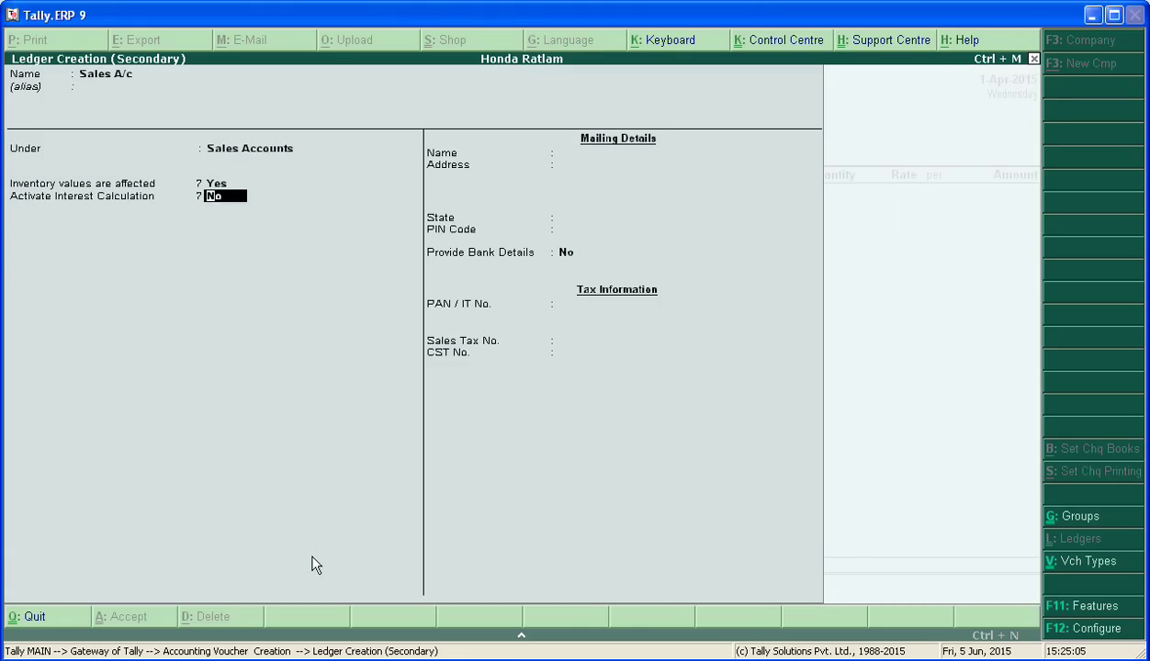
{"action": "key", "text": "Up"}
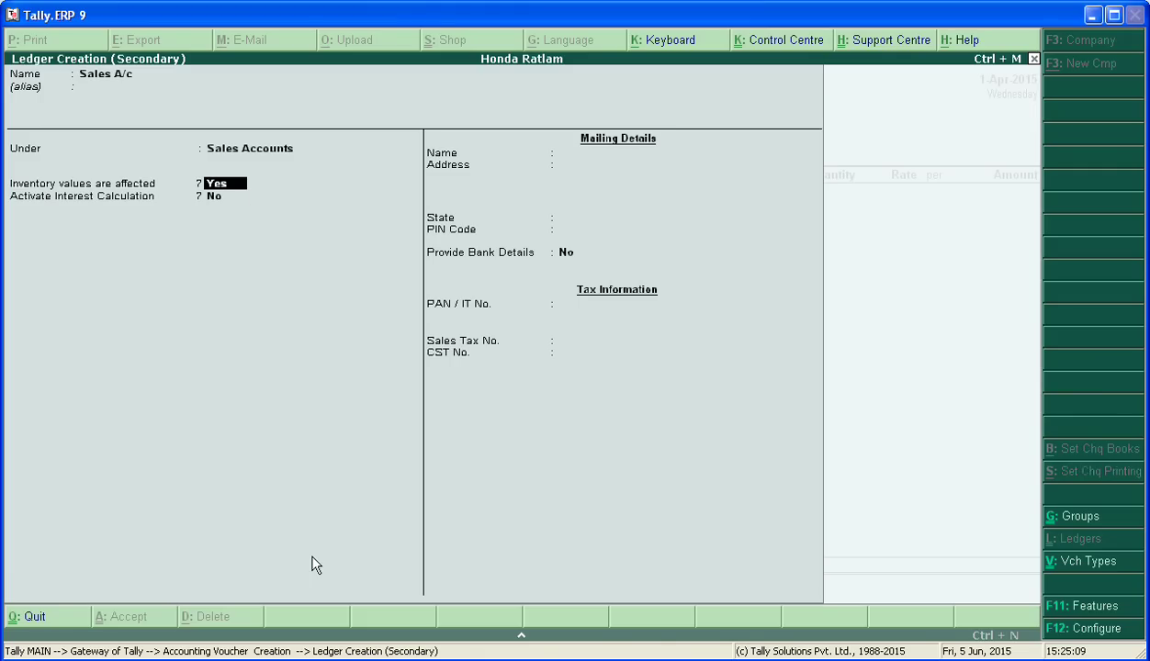
{"action": "key", "text": "Return"}
{"action": "key", "text": "Return"}
{"action": "key", "text": "Return"}
{"action": "key", "text": "Return"}
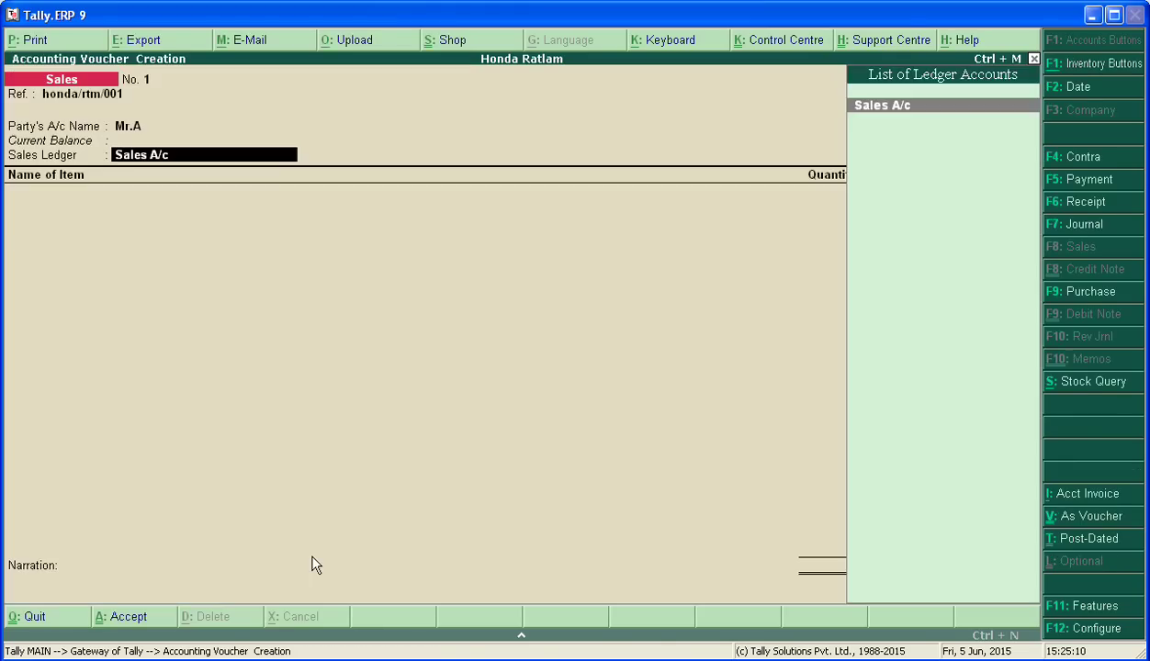
{"action": "key", "text": "Return"}
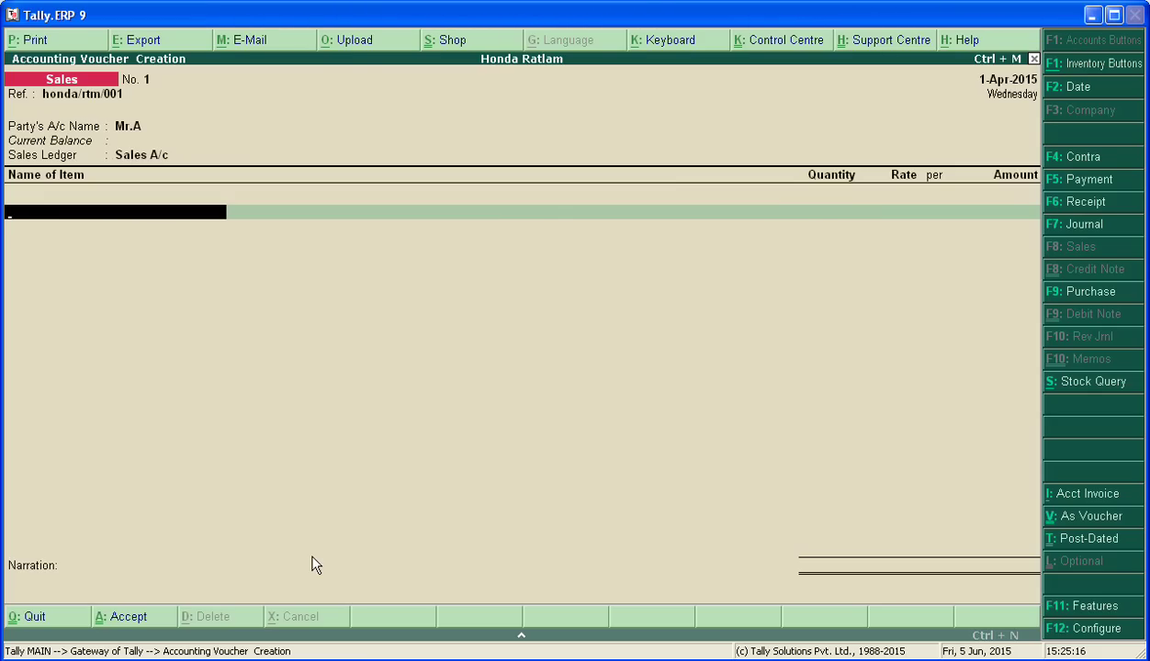
Start a new stock item for the sales voucher's item line, named Hona Shine and placed under Primary.
{"action": "type", "text": "h"}
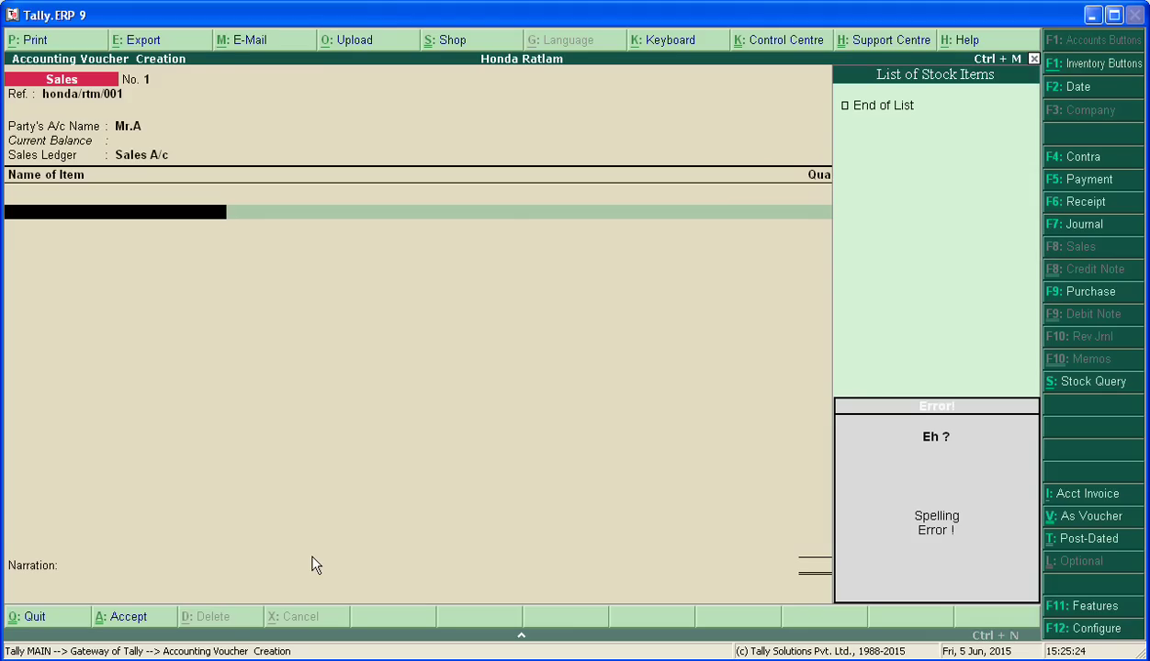
{"action": "key", "text": "Escape"}
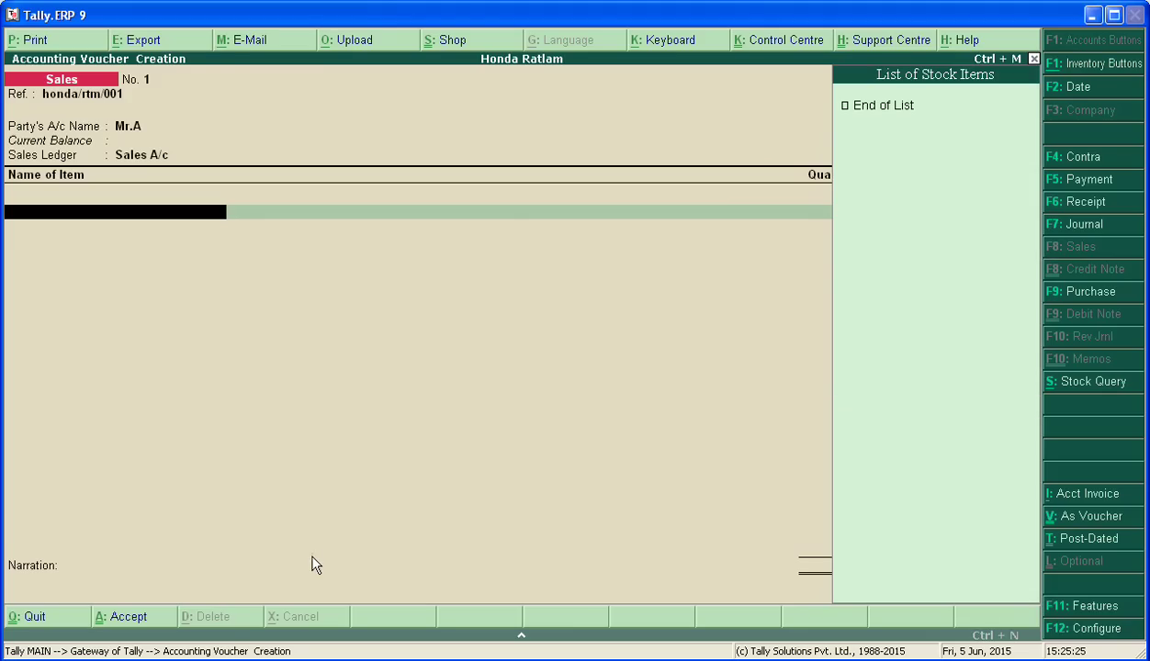
{"action": "key", "text": "alt+c"}
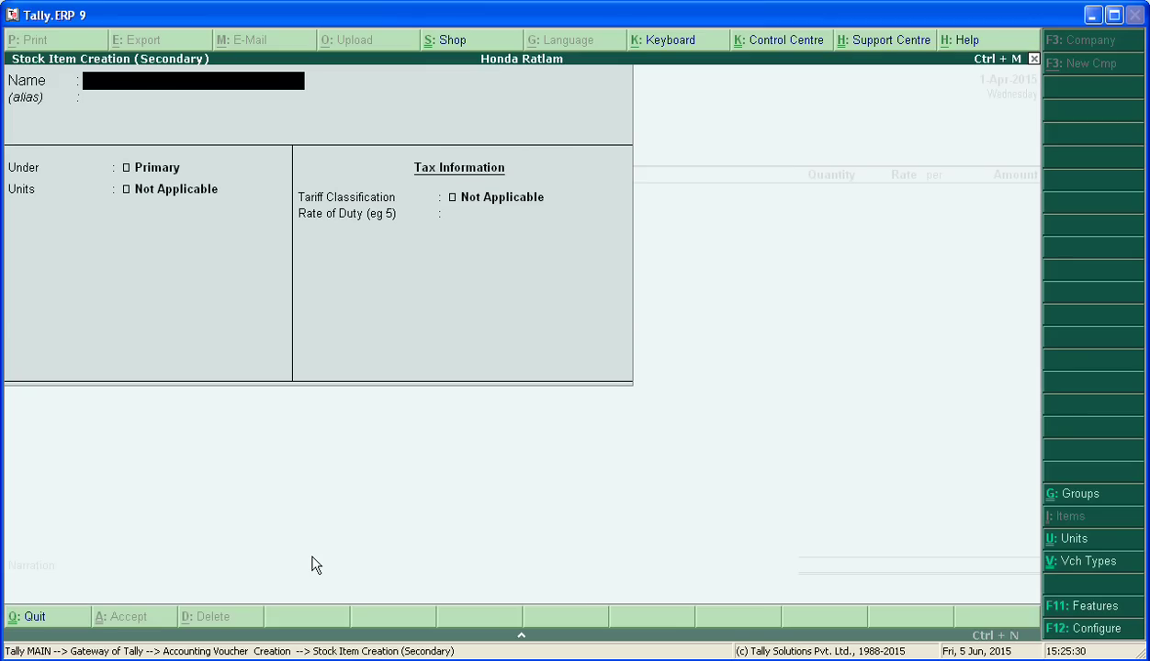
{"action": "type", "text": "Hona Shine"}
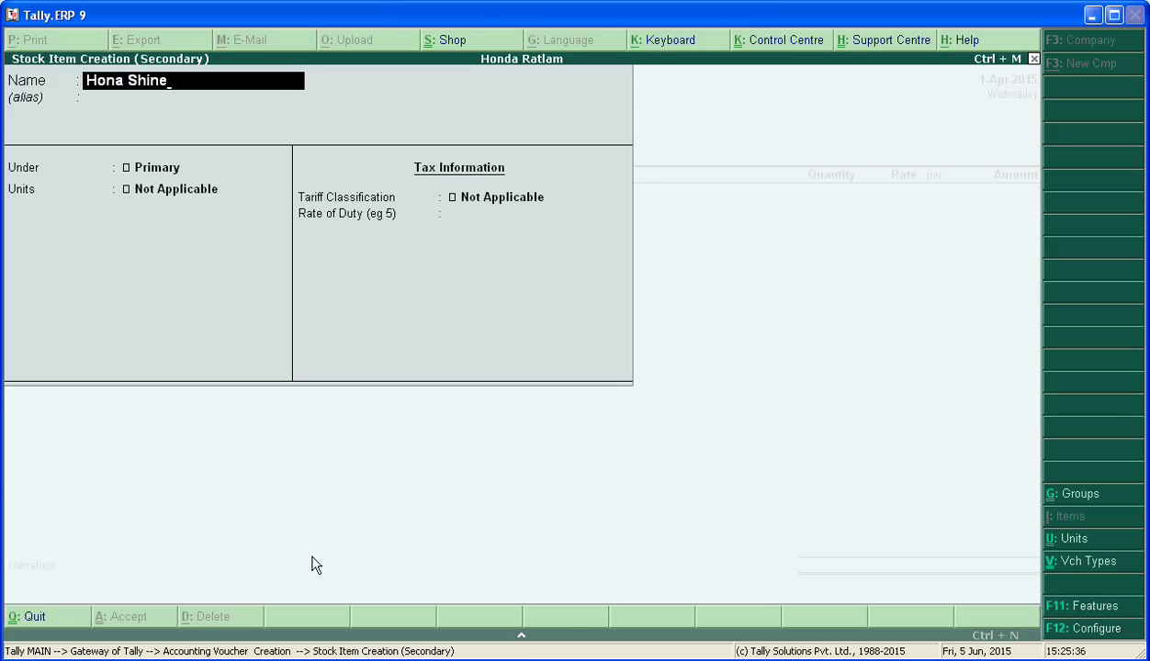
{"action": "key", "text": "Return"}
{"action": "key", "text": "Return"}
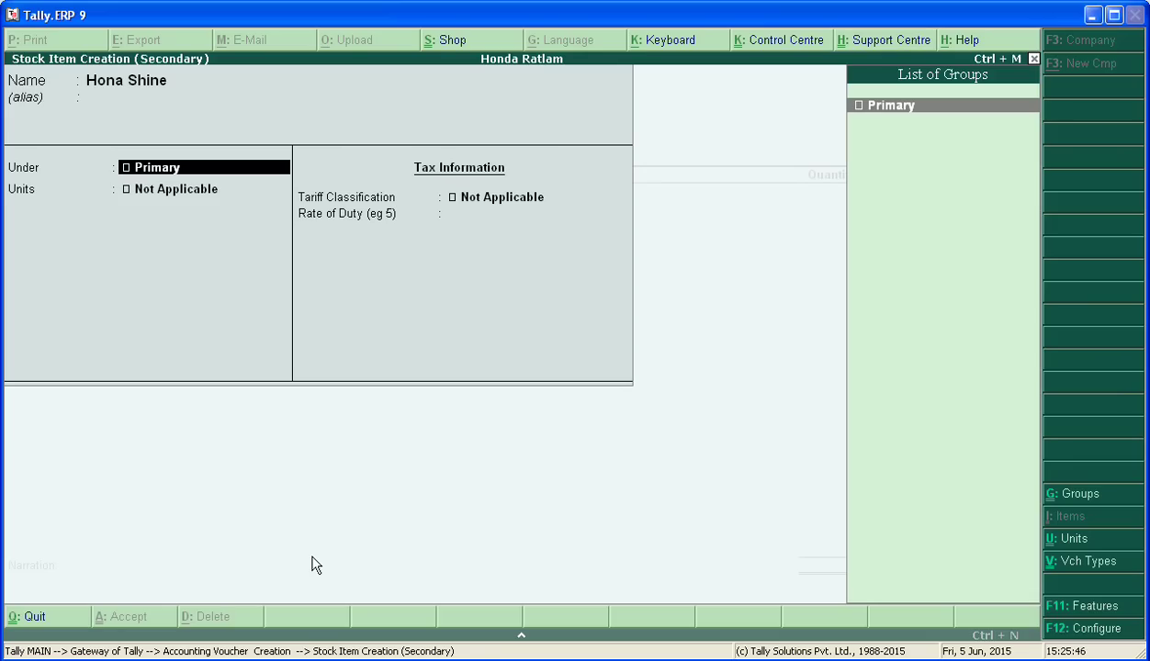
{"action": "key", "text": "Return"}
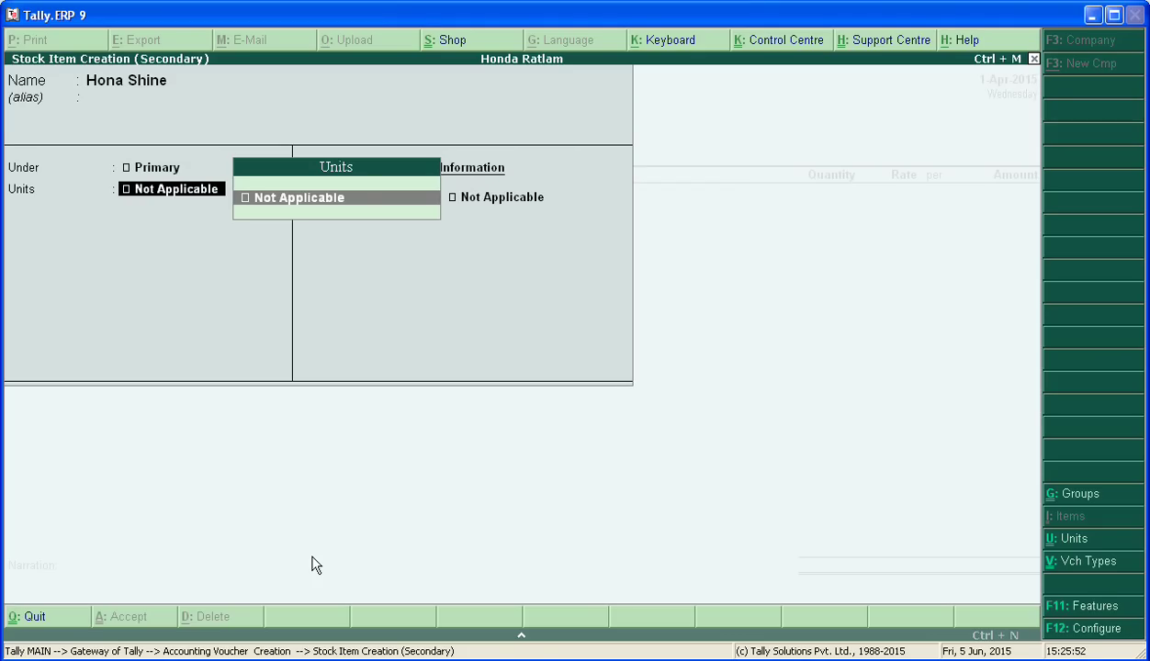
Create a simple unit of measure with the symbol pcs, no formal name and 0 decimal places for the stock item.
{"action": "key", "text": "alt+c"}
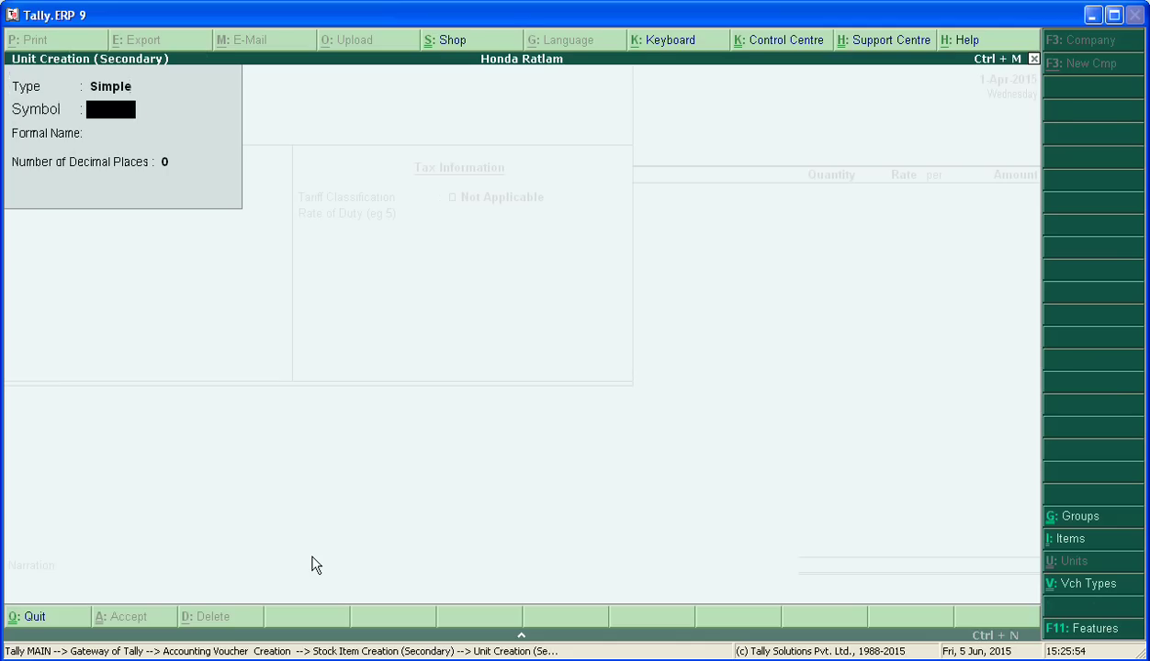
{"action": "type", "text": "pcs"}
{"action": "key", "text": "Return"}
{"action": "key", "text": "Return"}
{"action": "key", "text": "Return"}
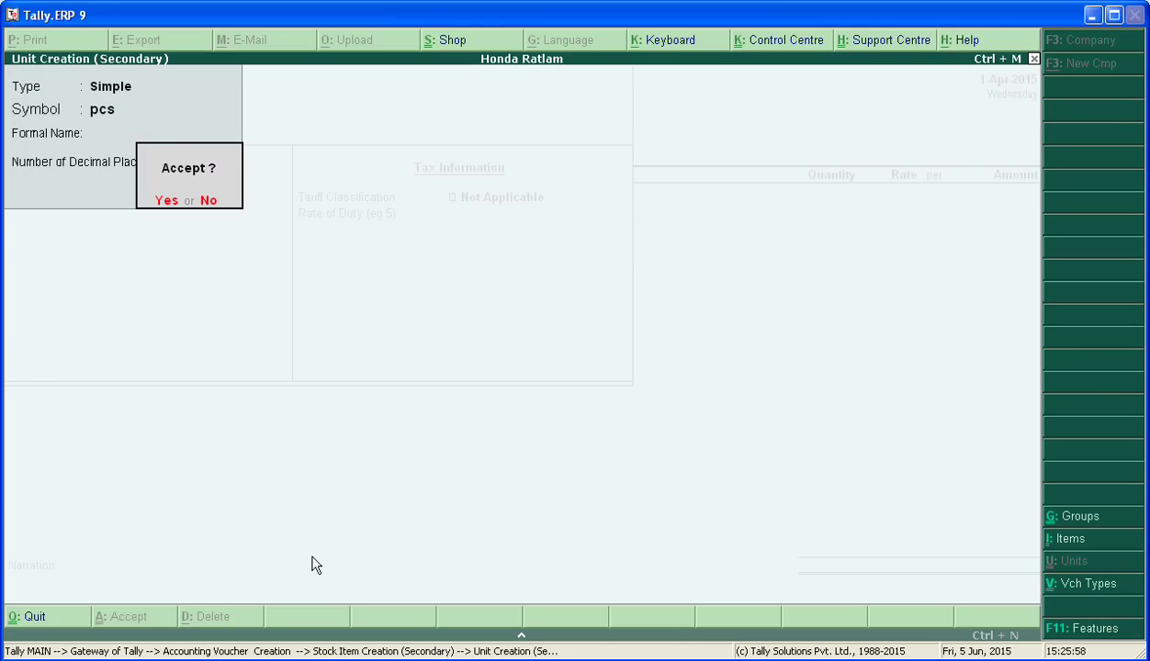
{"action": "key", "text": "Return"}
Save the Hona Shine stock item with default tax information and select it in the sales voucher without a description.
{"action": "key", "text": "Return"}
{"action": "key", "text": "Return"}
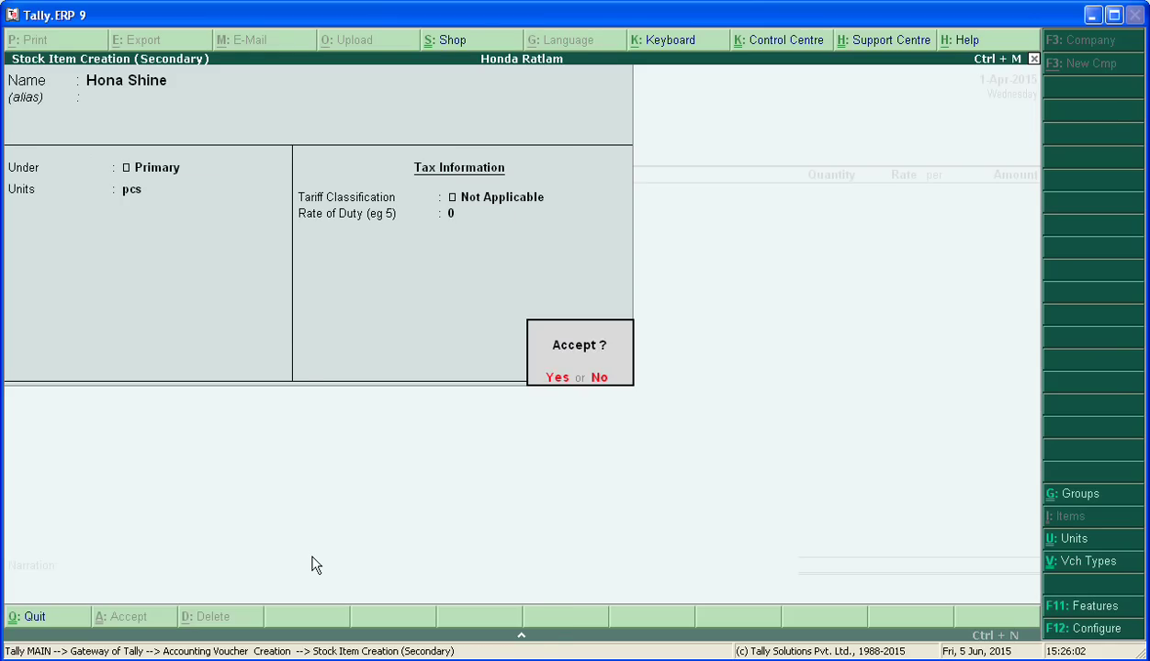
{"action": "key", "text": "Return"}
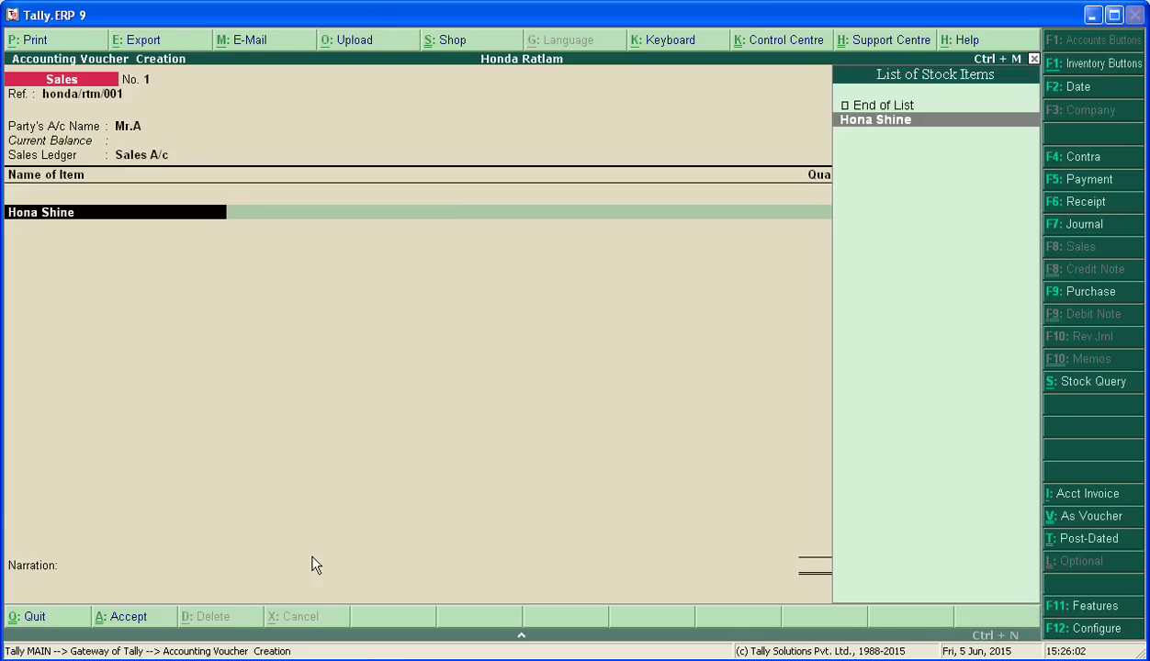
{"action": "key", "text": "Return"}
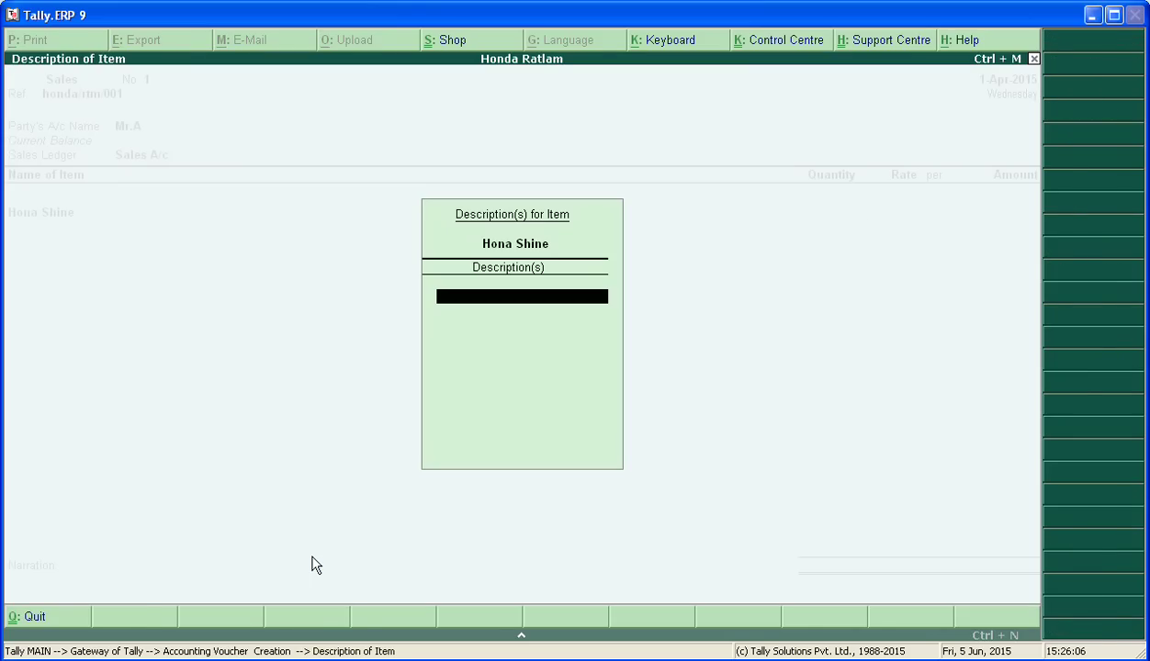
{"action": "key", "text": "Return"}
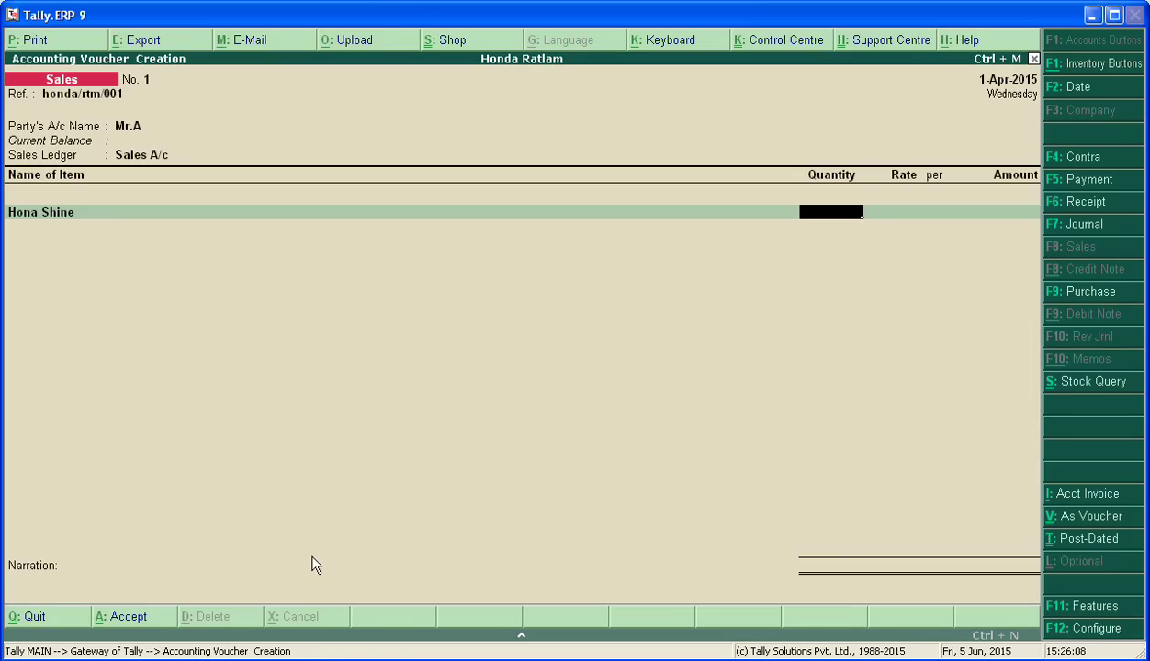
Enter a quantity of 1 pcs at a rate of 60,000 per pcs for the Hona Shine line and accept its amount.
{"action": "type", "text": "1"}
{"action": "key", "text": "Return"}
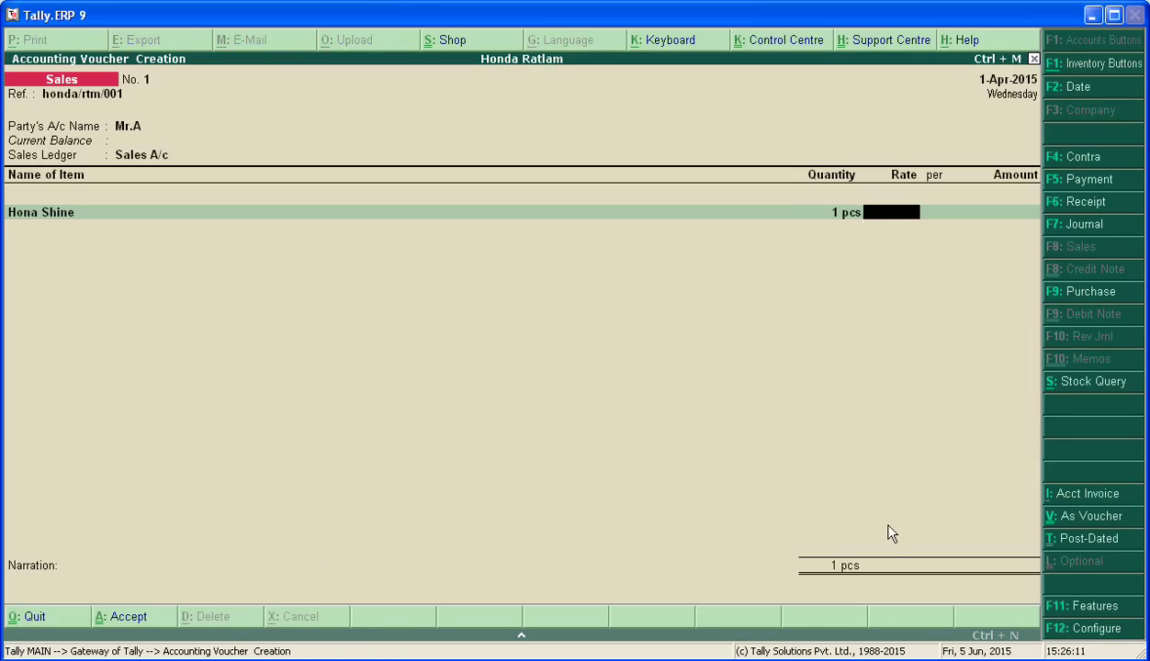
{"action": "type", "text": "60000"}
{"action": "key", "text": "Return"}
{"action": "key", "text": "Return"}
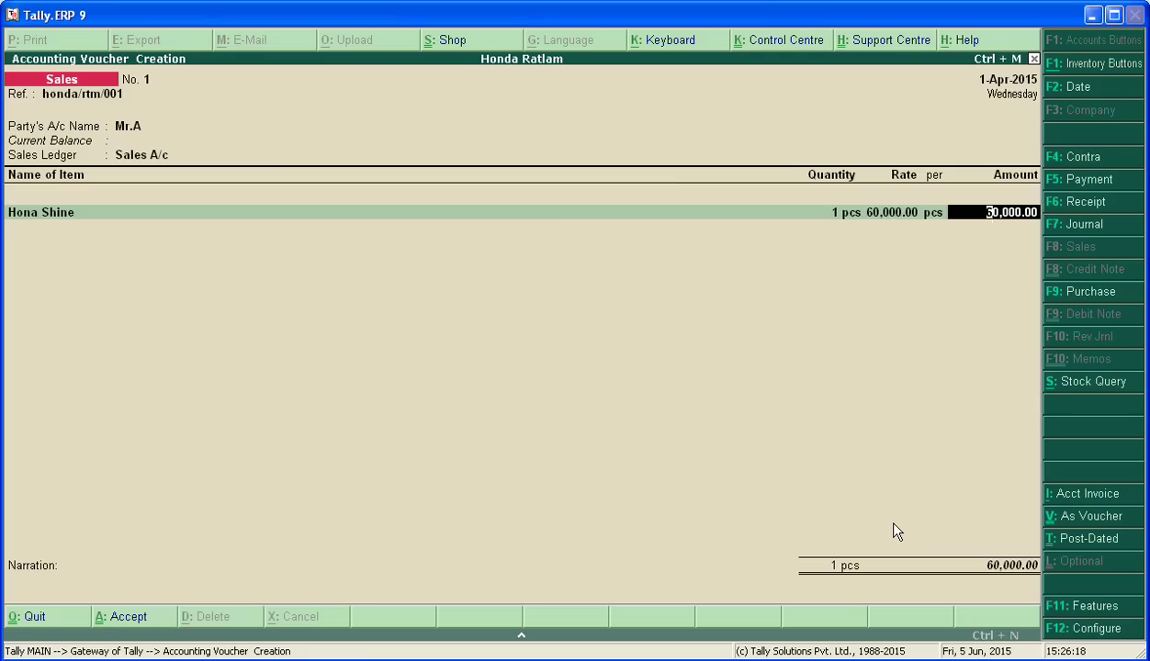
{"action": "key", "text": "Return"}
{"action": "key", "text": "Return"}
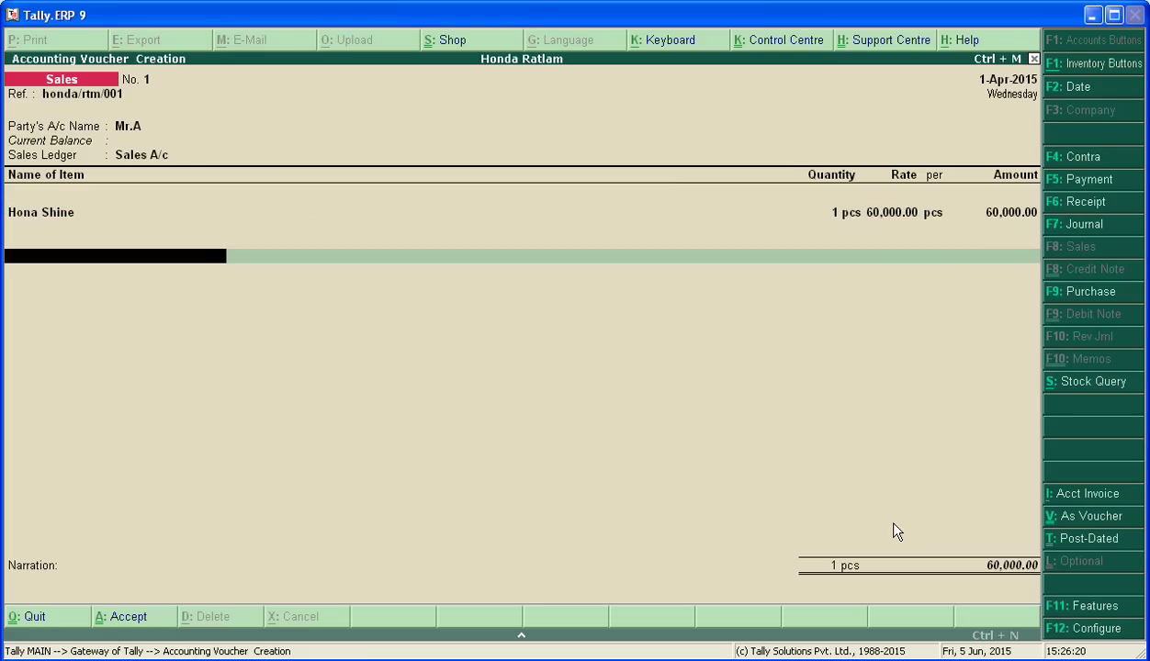
End the item list, leave the narration blank and save the sales voucher.
{"action": "key", "text": "Return"}
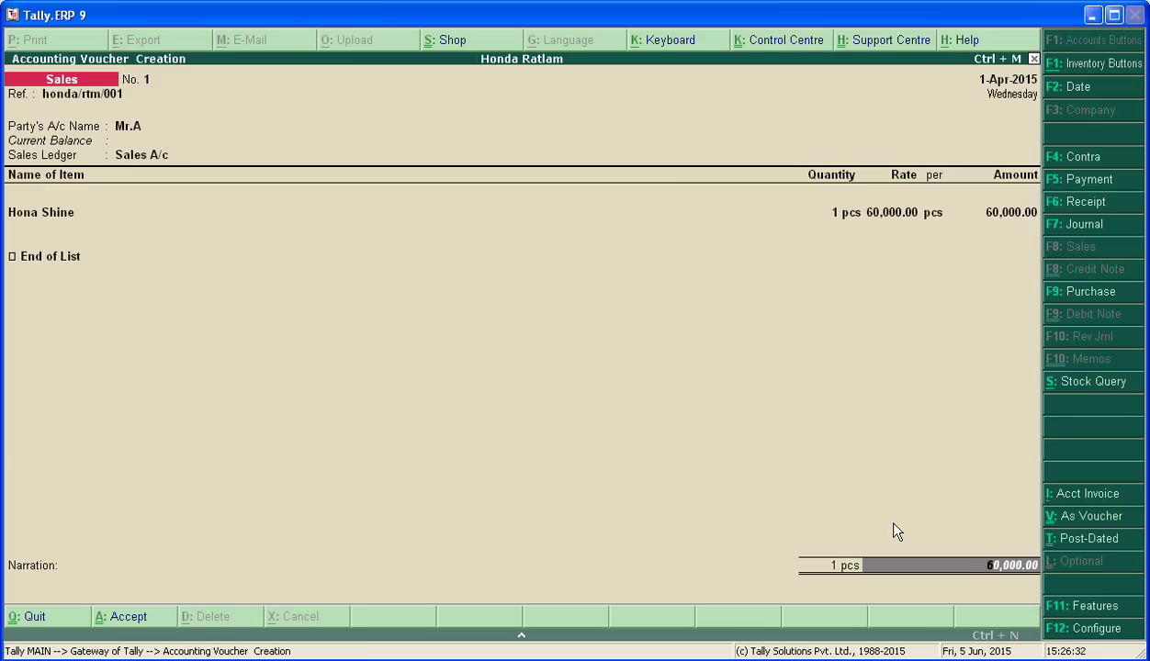
{"action": "key", "text": "Return"}
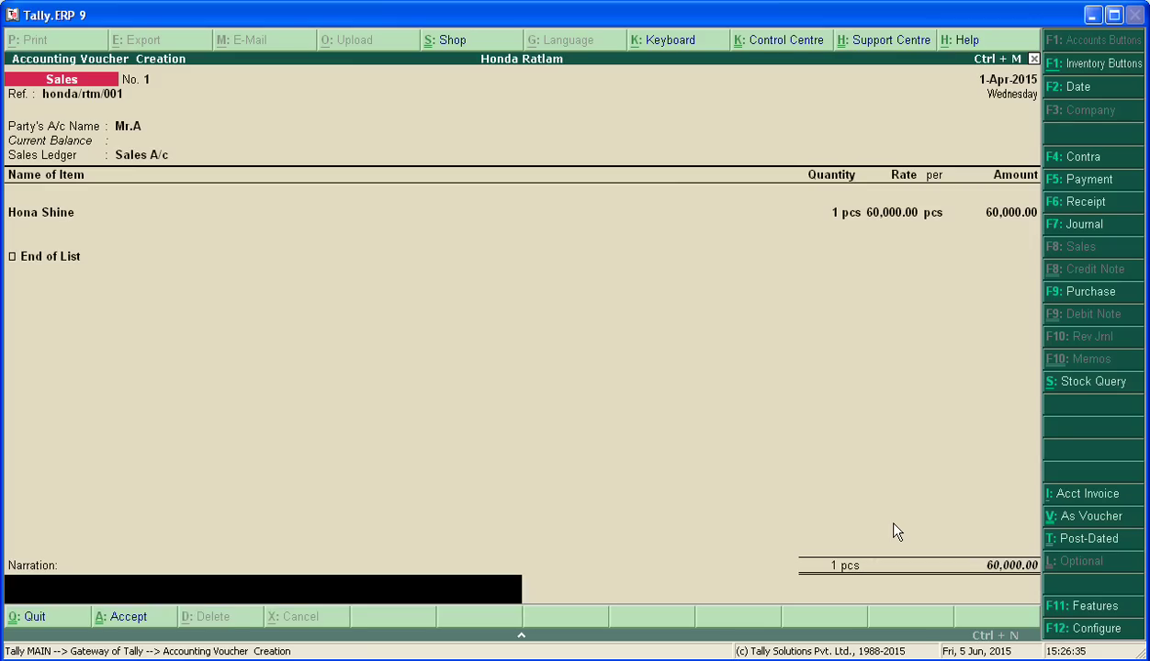
{"action": "key", "text": "Return"}
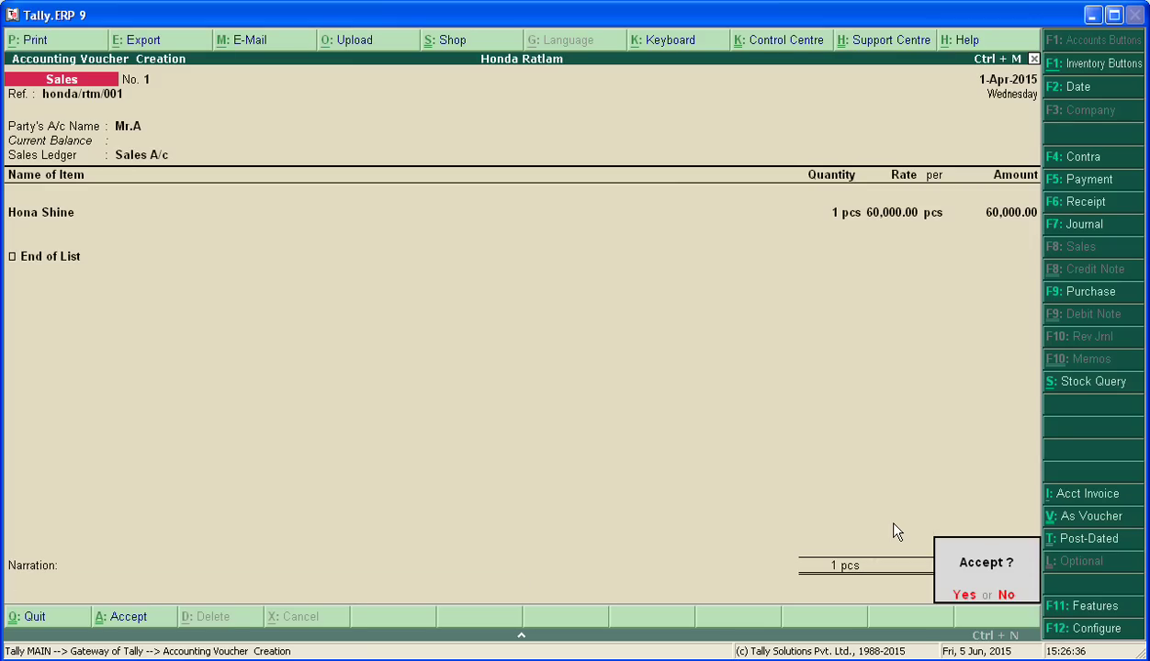
{"action": "key", "text": "Return"}
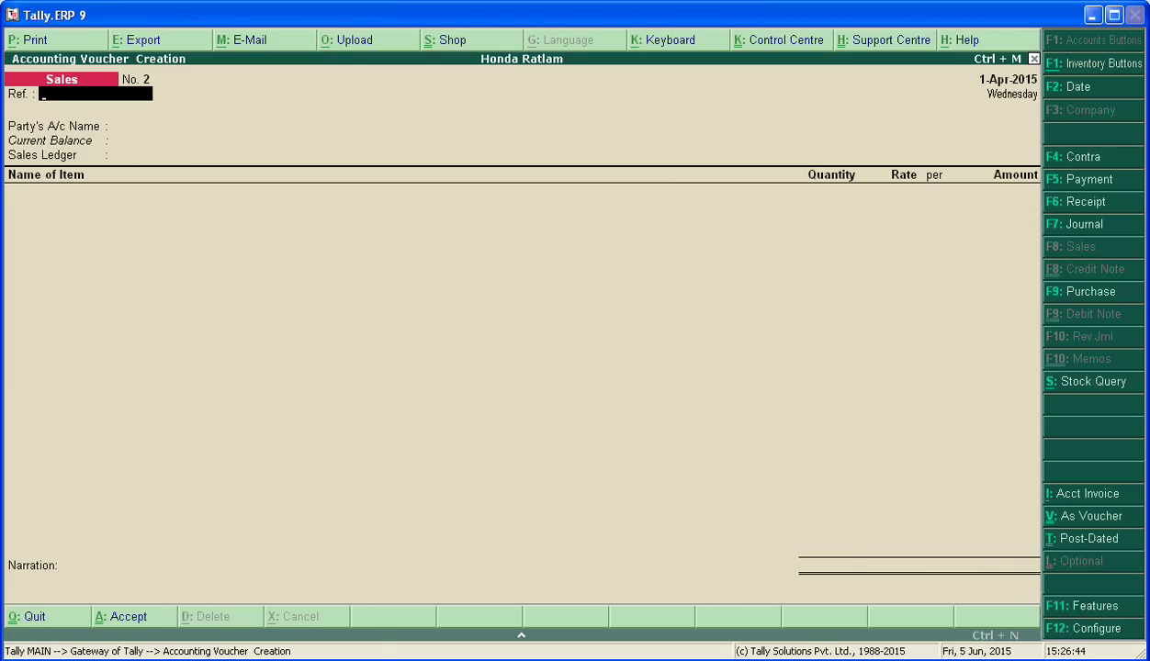
Switch to Interest Calculation.docx in Word, read the third transaction about charging interest to the customer, and return to Tally.
{"action": "left_click", "coordinate": [341, 648]}
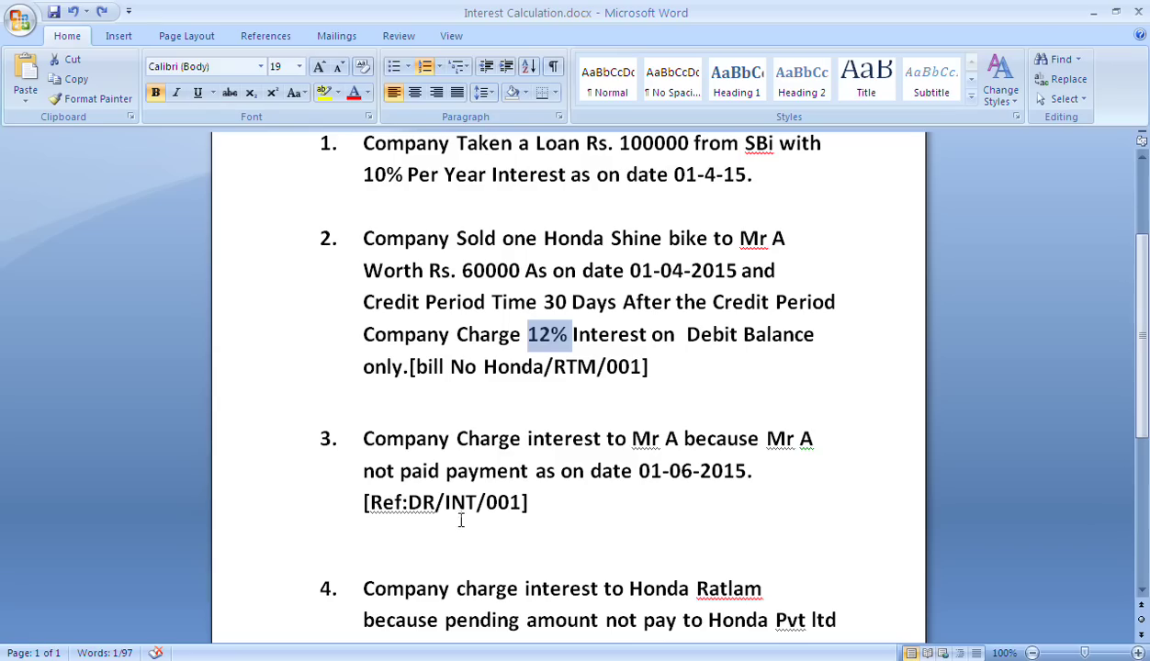
{"action": "left_click", "coordinate": [679, 378]}
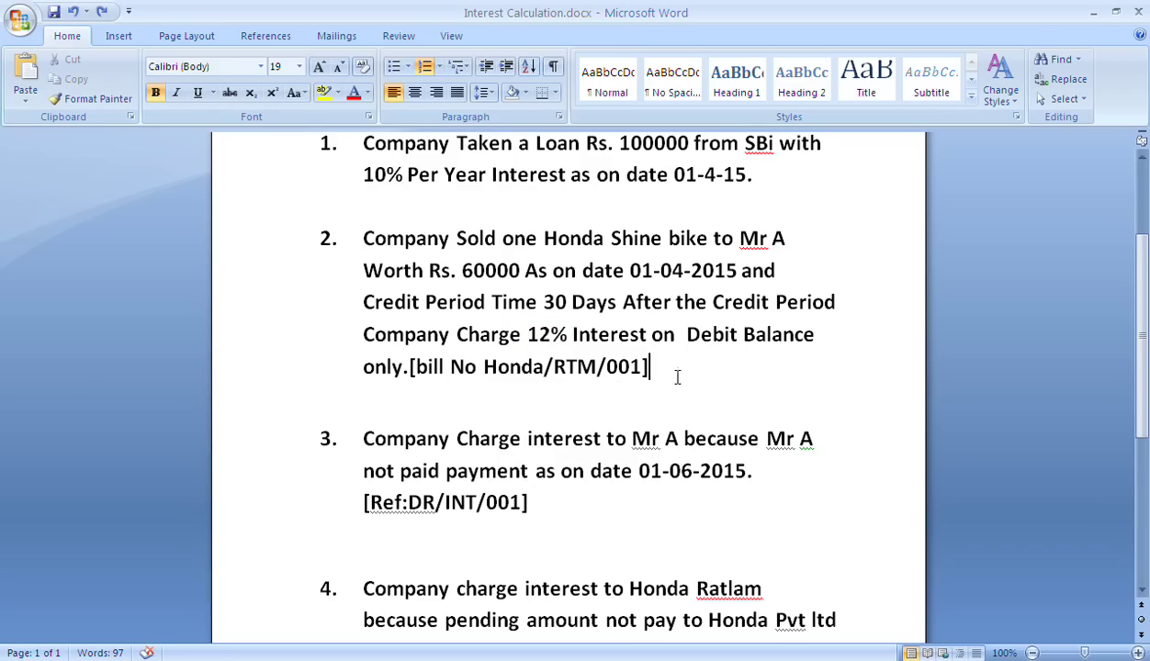
{"action": "scroll", "coordinate": [677, 384], "scroll_direction": "down", "scroll_amount": 1}
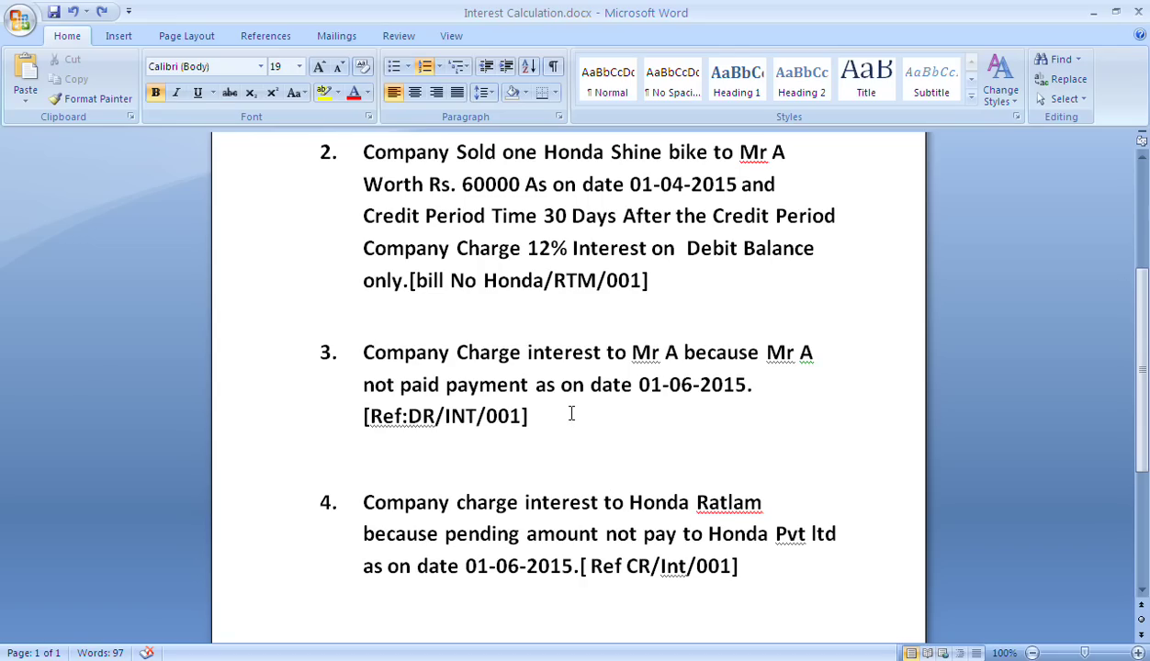
{"action": "left_click", "coordinate": [540, 418]}
{"action": "key", "text": "alt+Tab"}
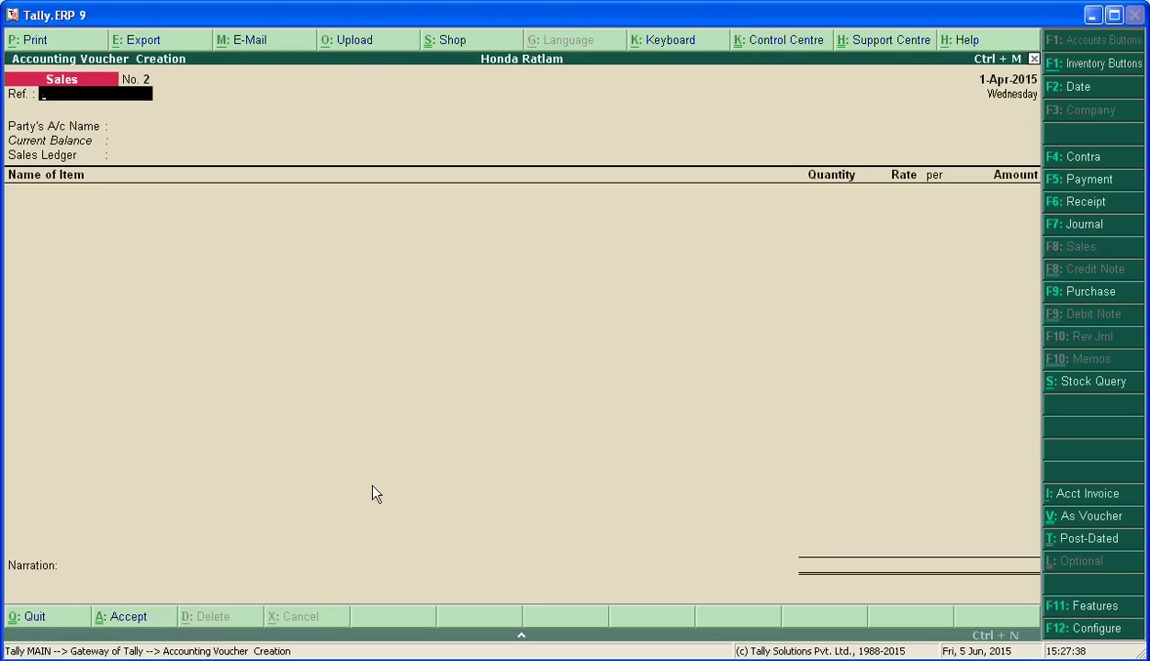
Leave voucher entry for the Gateway of Tally and open the creation form for a new voucher type.
{"action": "key", "text": "Escape"}
{"action": "key", "text": "Escape"}
{"action": "key", "text": "Escape"}
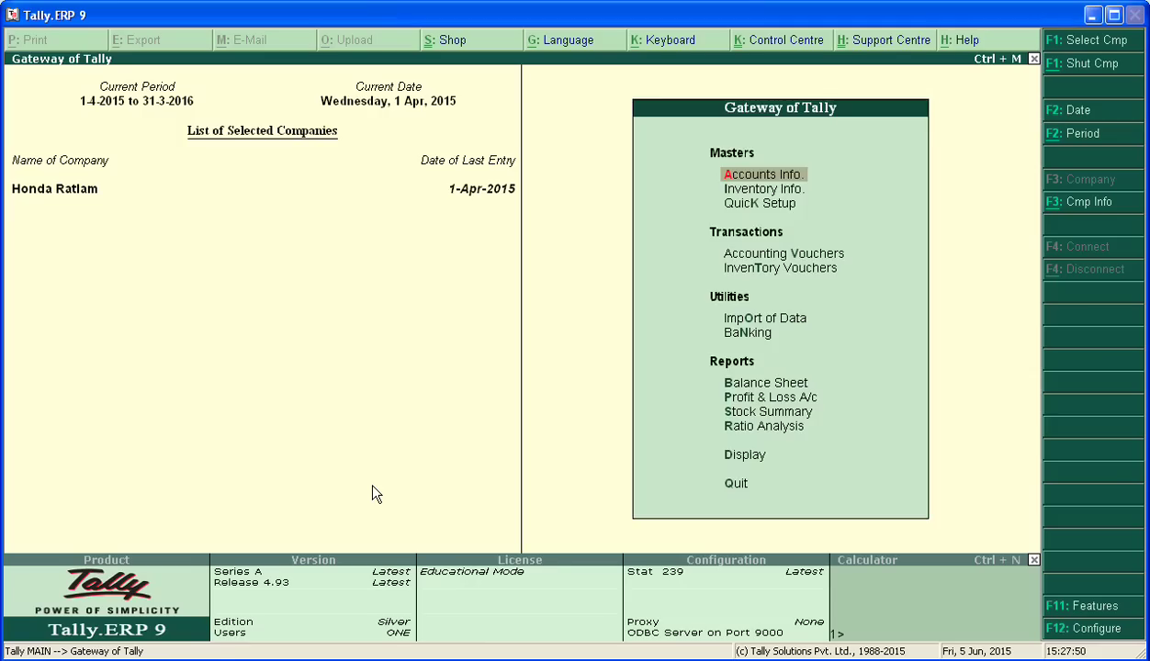
{"action": "key", "text": "Return"}
{"action": "key", "text": "Down"}
{"action": "key", "text": "Down"}
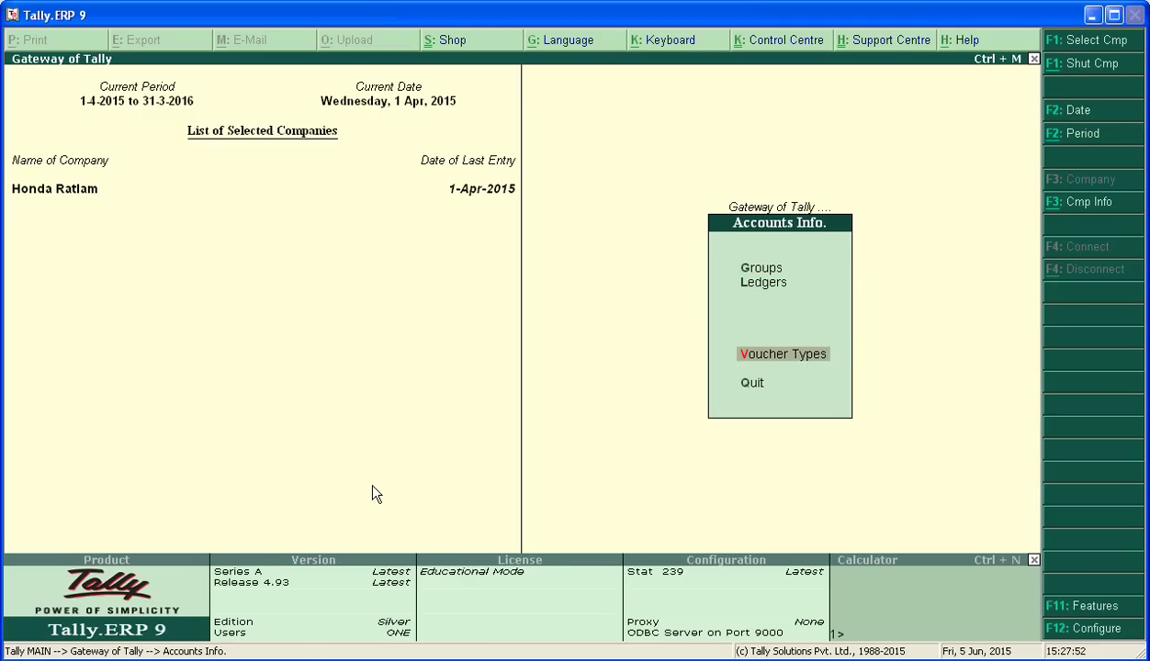
{"action": "key", "text": "Return"}
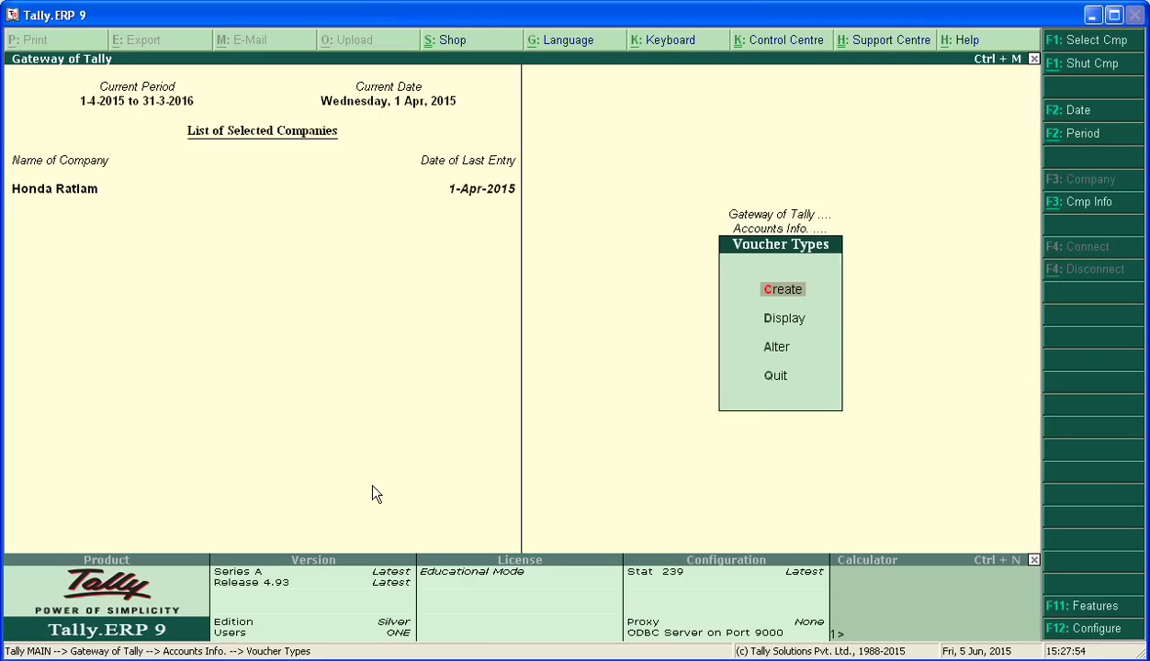
{"action": "key", "text": "Escape"}
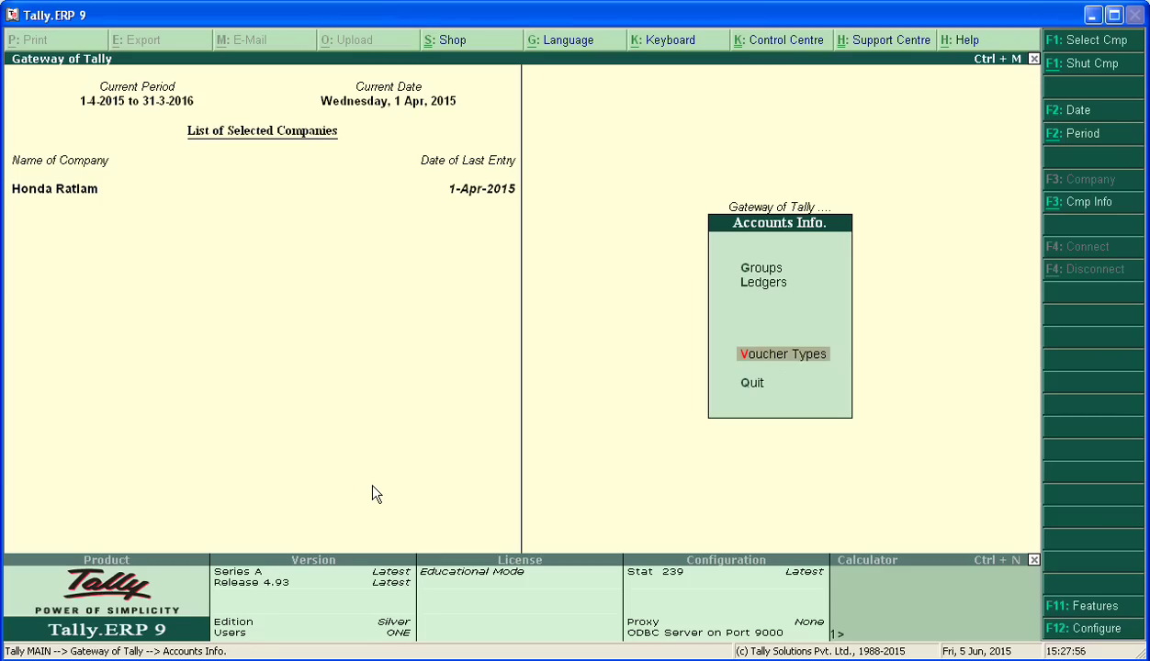
{"action": "key", "text": "Return"}
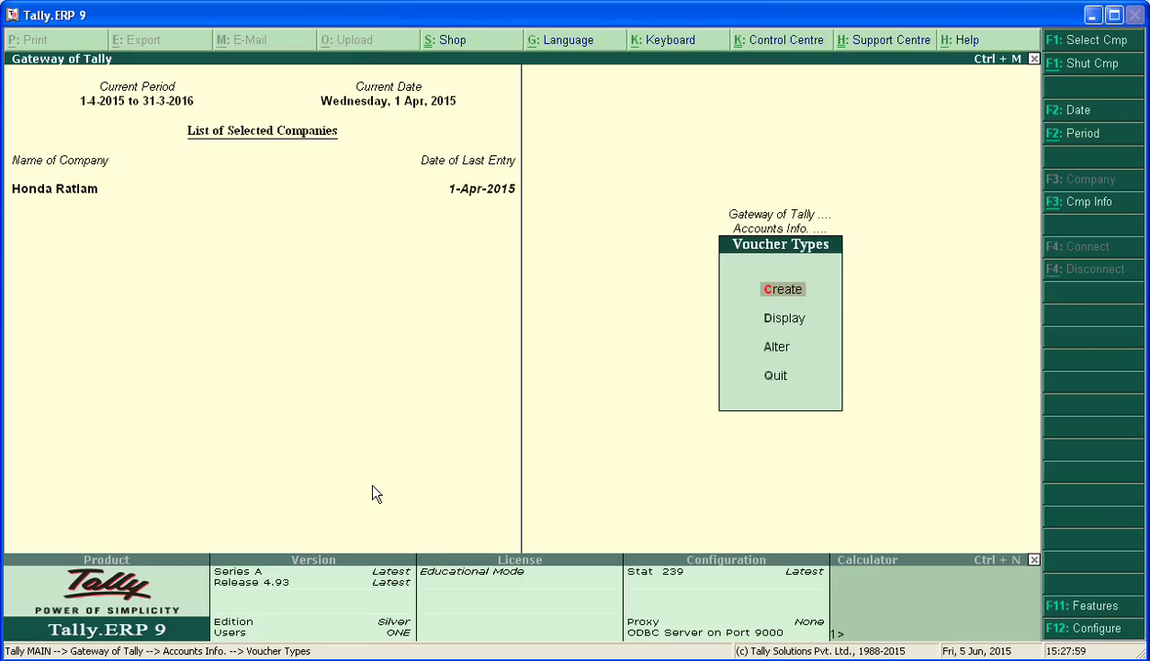
{"action": "key", "text": "Return"}
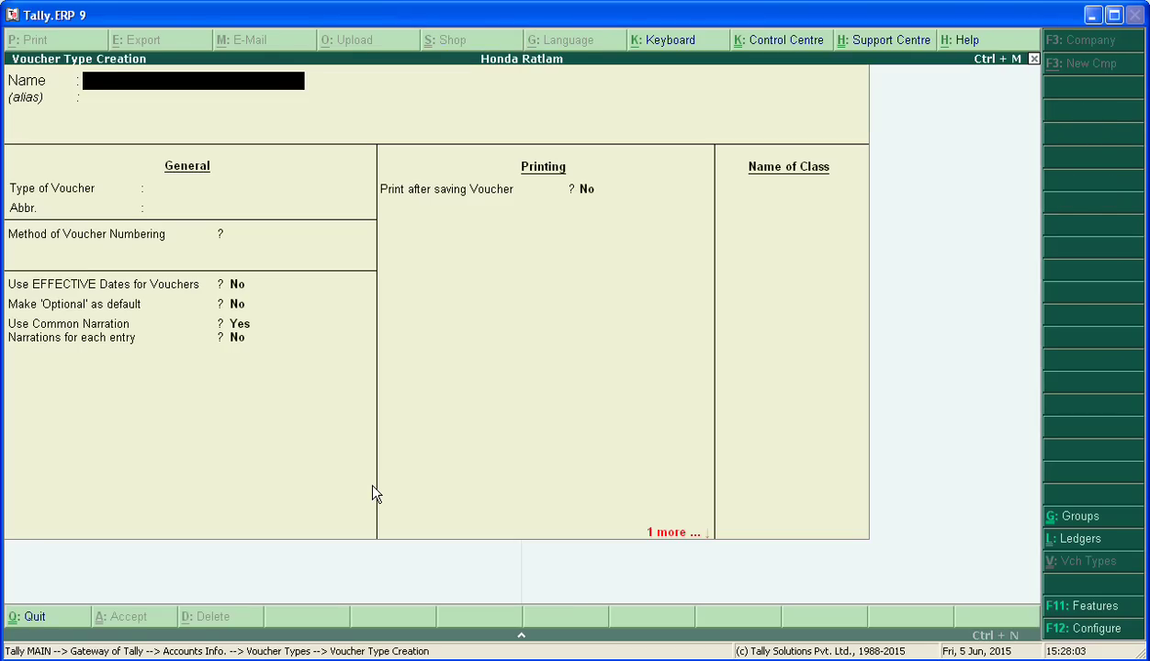
Name the new voucher type Interest for Debit and leave its alias empty.
{"action": "type", "text": "Interest for"}
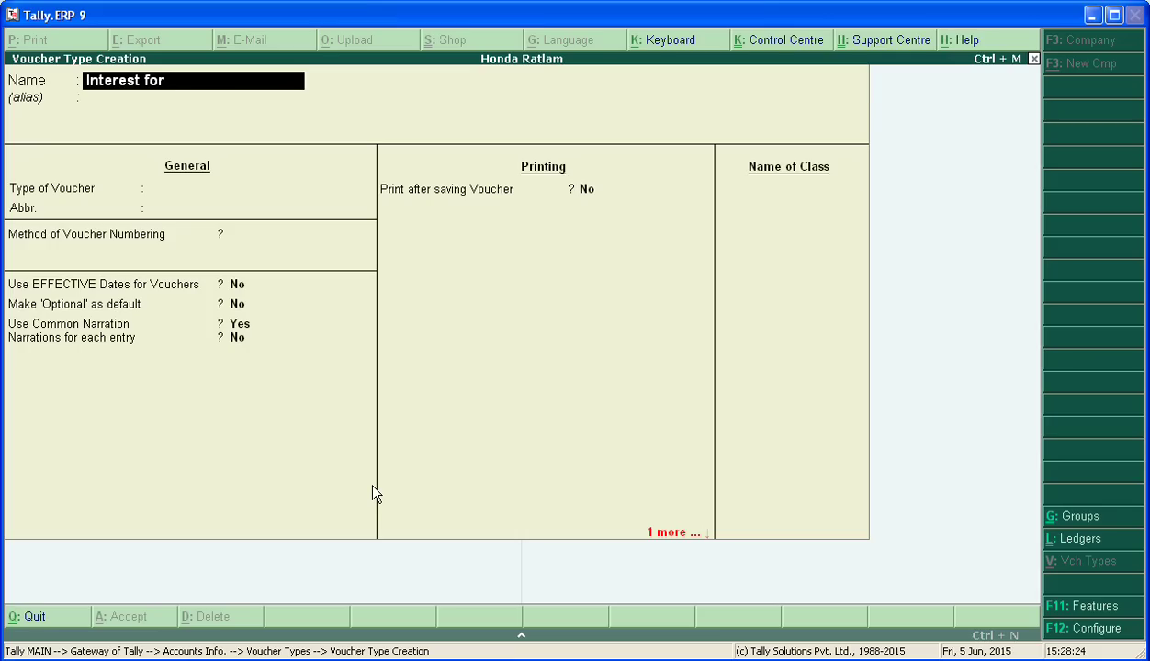
{"action": "type", "text": " debit"}
{"action": "key", "text": "Return"}
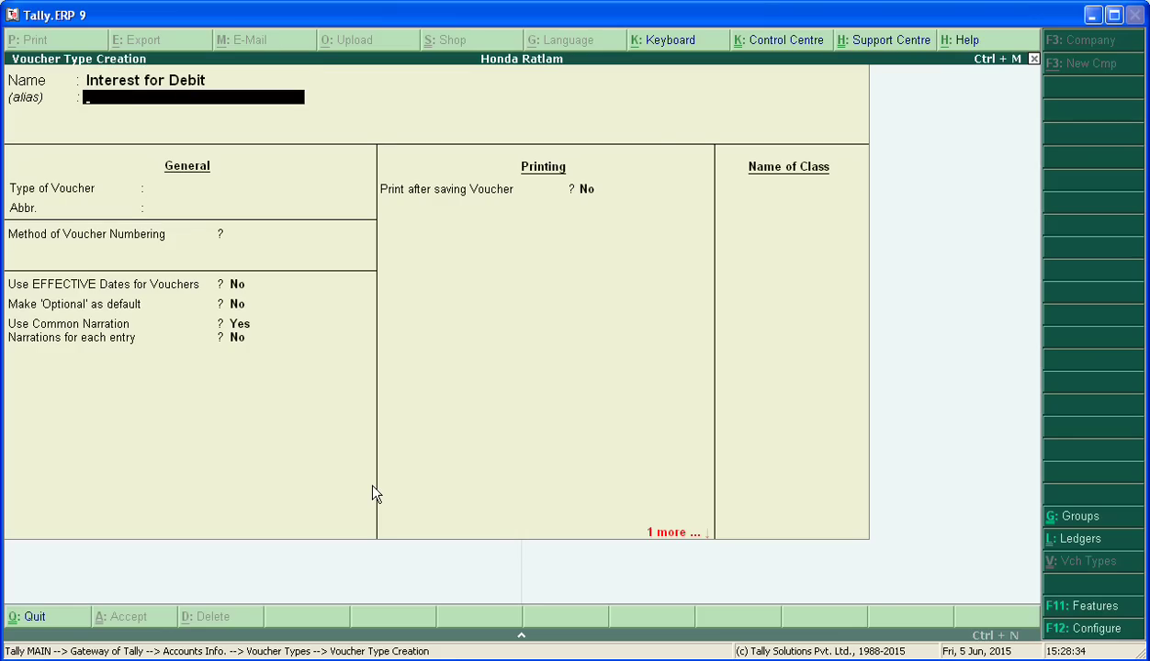
{"action": "key", "text": "Return"}
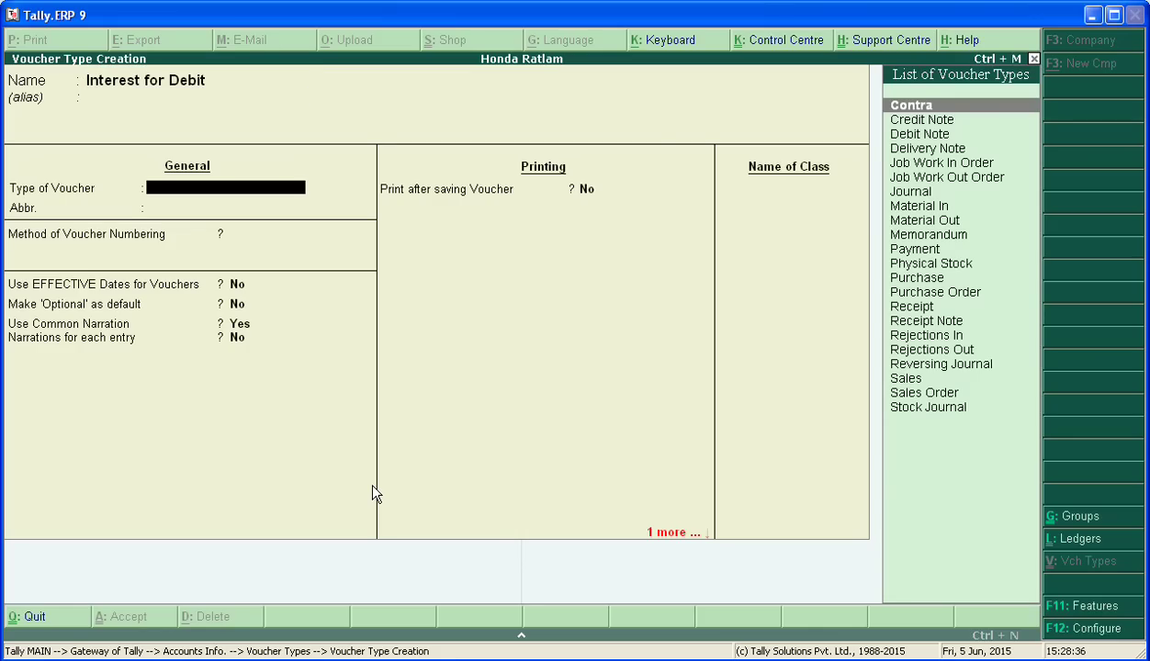
Set the voucher type to Debit Note, keep the D/Note abbreviation and choose Automatic voucher numbering.
{"action": "type", "text": "D"}
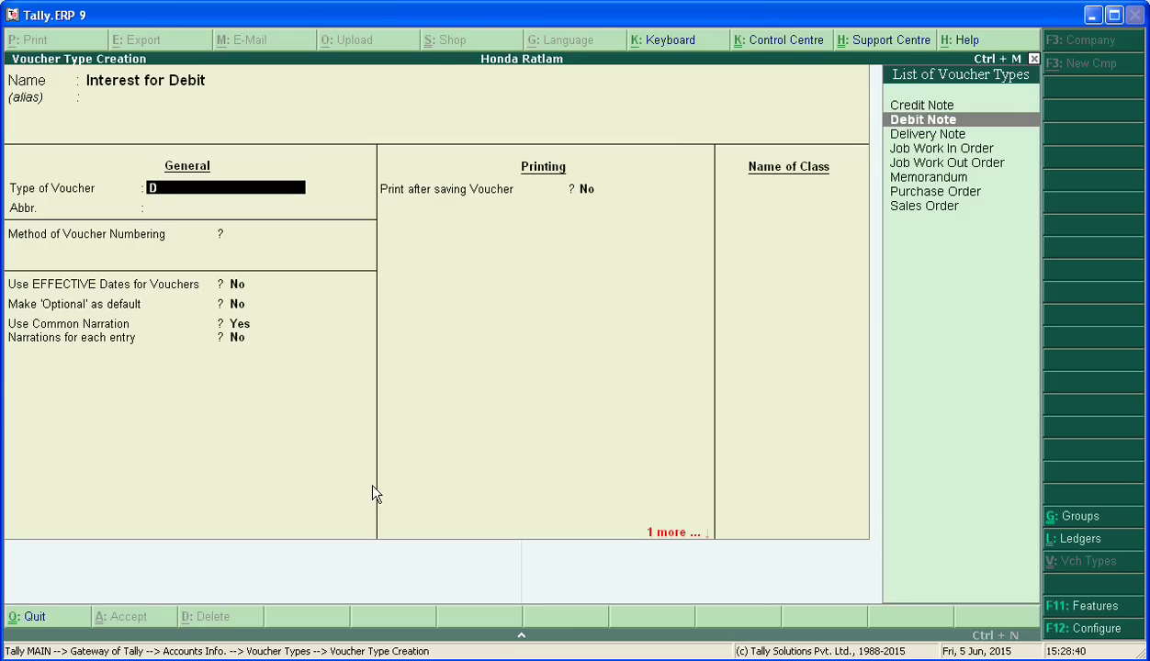
{"action": "key", "text": "Return"}
{"action": "key", "text": "Return"}
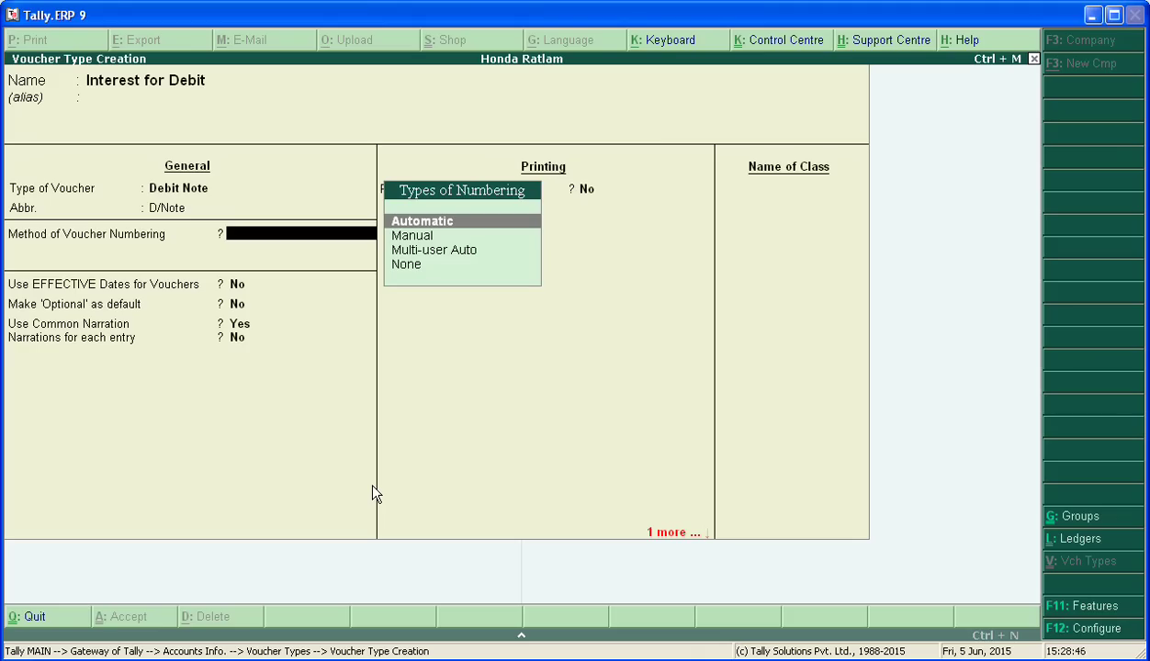
{"action": "key", "text": "Return"}
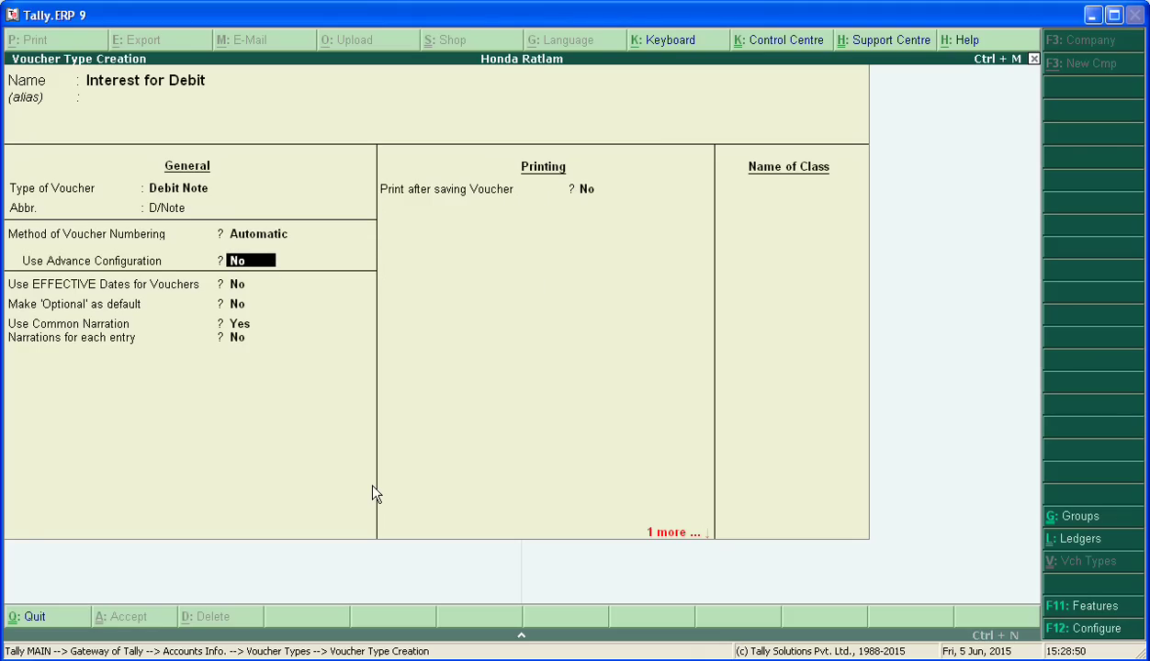
Keep advance configuration, effective dates, optional default, per-entry narrations and print after saving at No, with common narration at Yes.
{"action": "key", "text": "Return"}
{"action": "key", "text": "Return"}
{"action": "key", "text": "Return"}
{"action": "key", "text": "Return"}
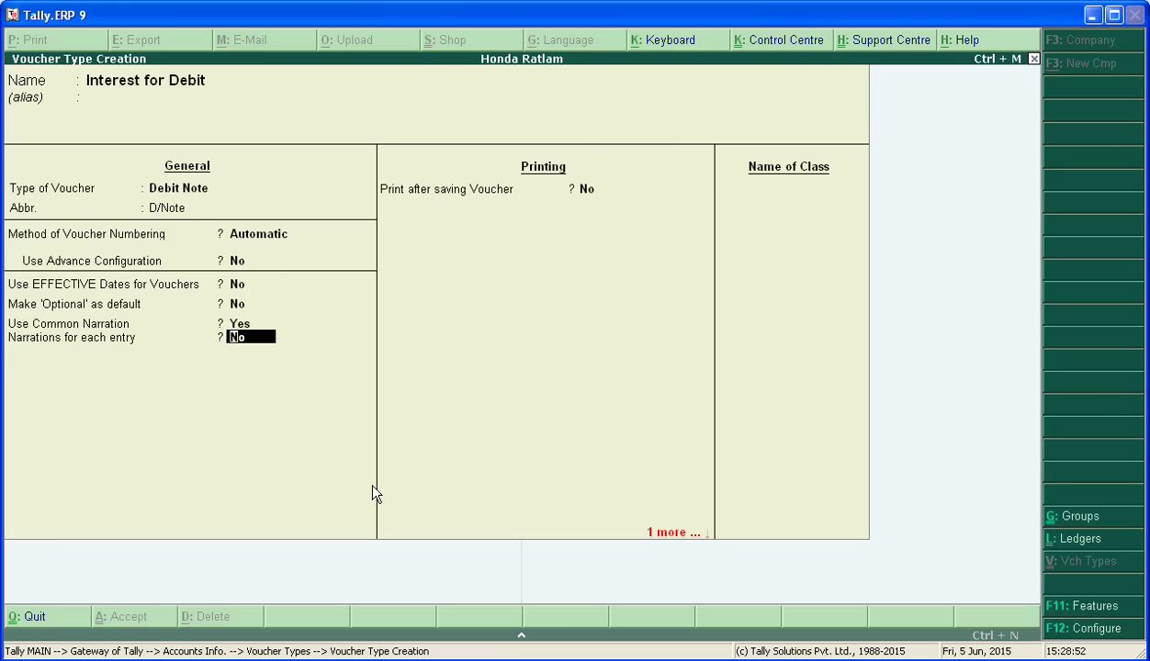
{"action": "key", "text": "Return"}
{"action": "key", "text": "Return"}
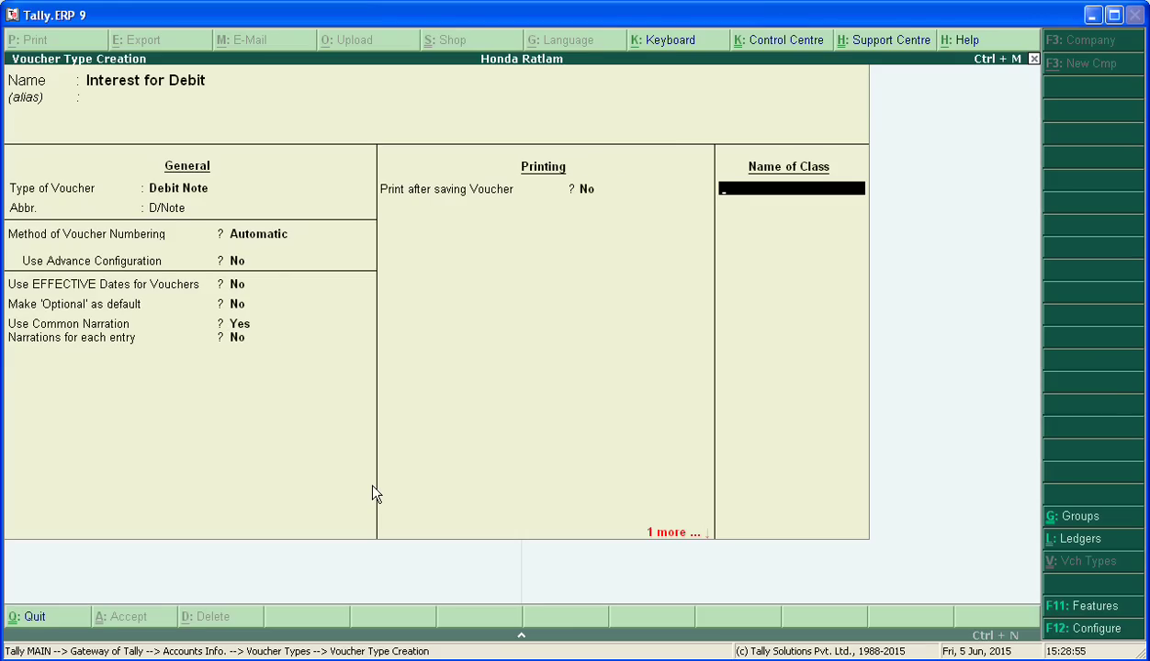
Add a voucher class named Simple, enable it for interest accounting and keep compound interest treatment at No.
{"action": "type", "text": "Simple"}
{"action": "key", "text": "Return"}
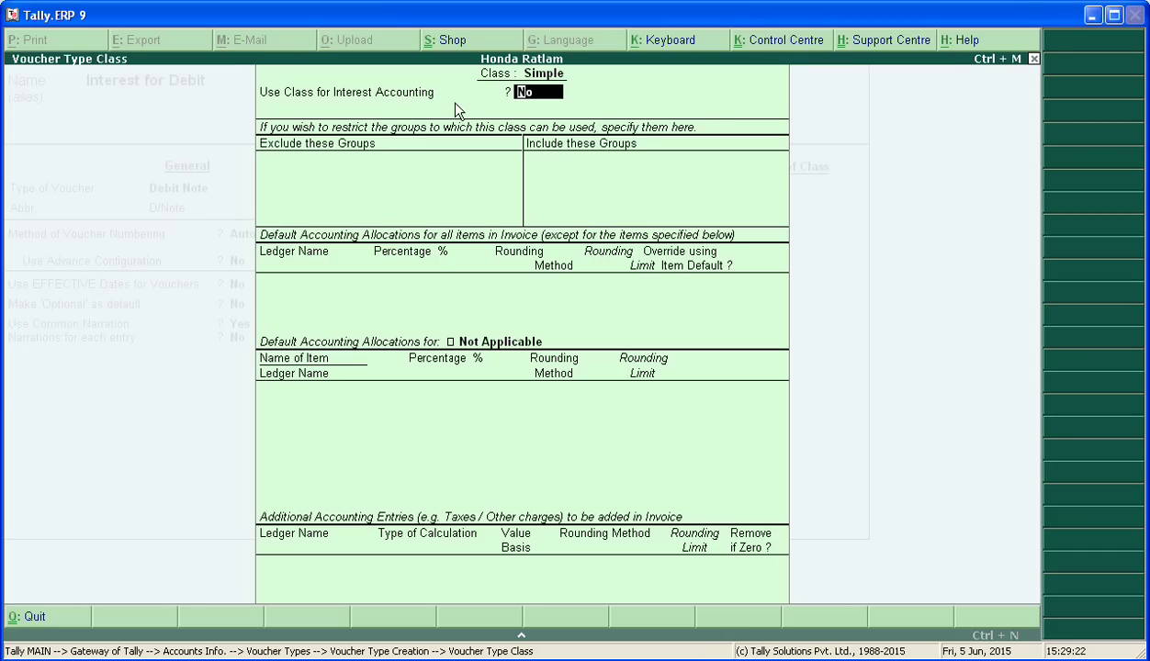
{"action": "type", "text": "y"}
{"action": "key", "text": "Return"}
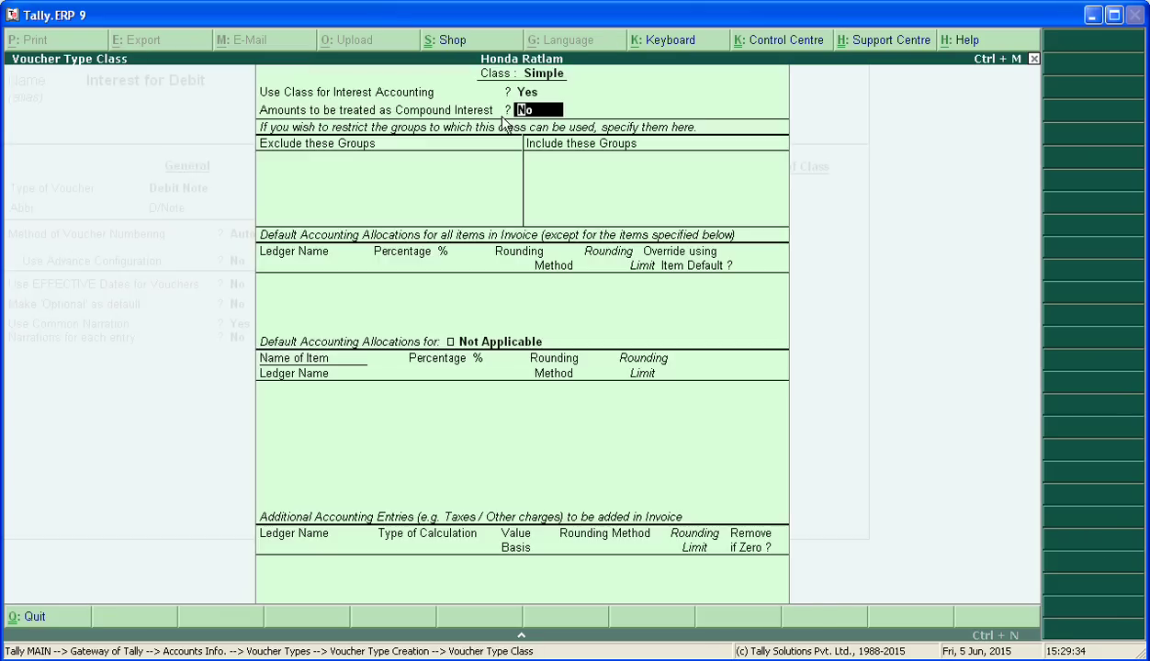
{"action": "key", "text": "Return"}
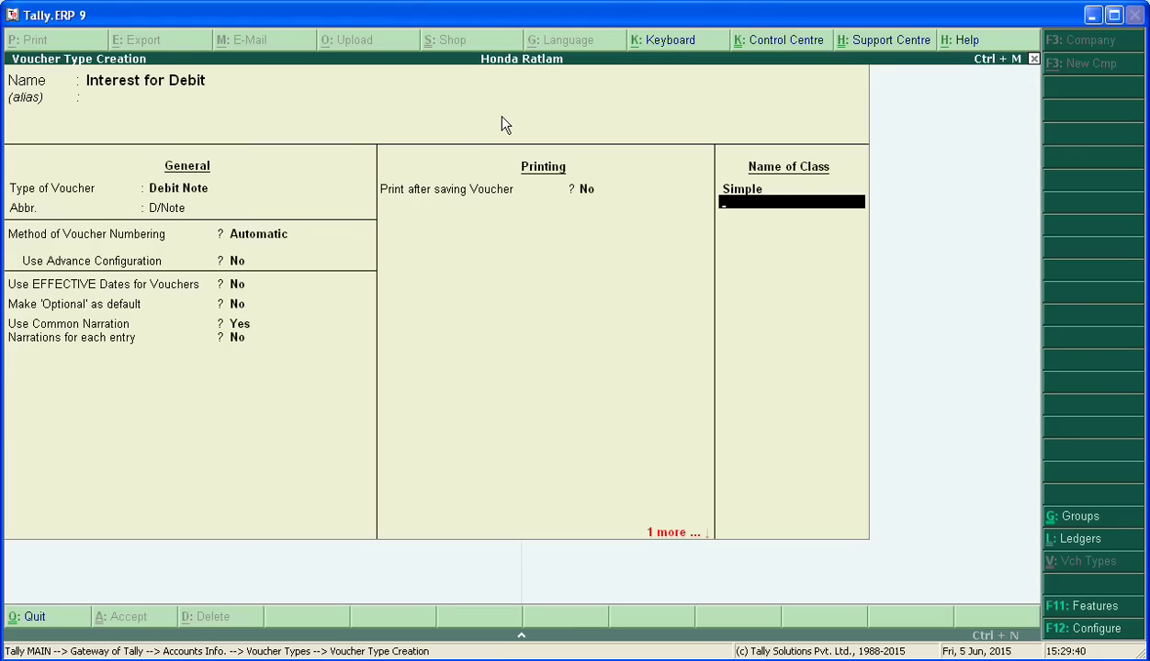
Add a class named Compound with interest accounting and compound interest treatment both set to Yes, and save the voucher type.
{"action": "type", "text": "Compound"}
{"action": "key", "text": "Return"}
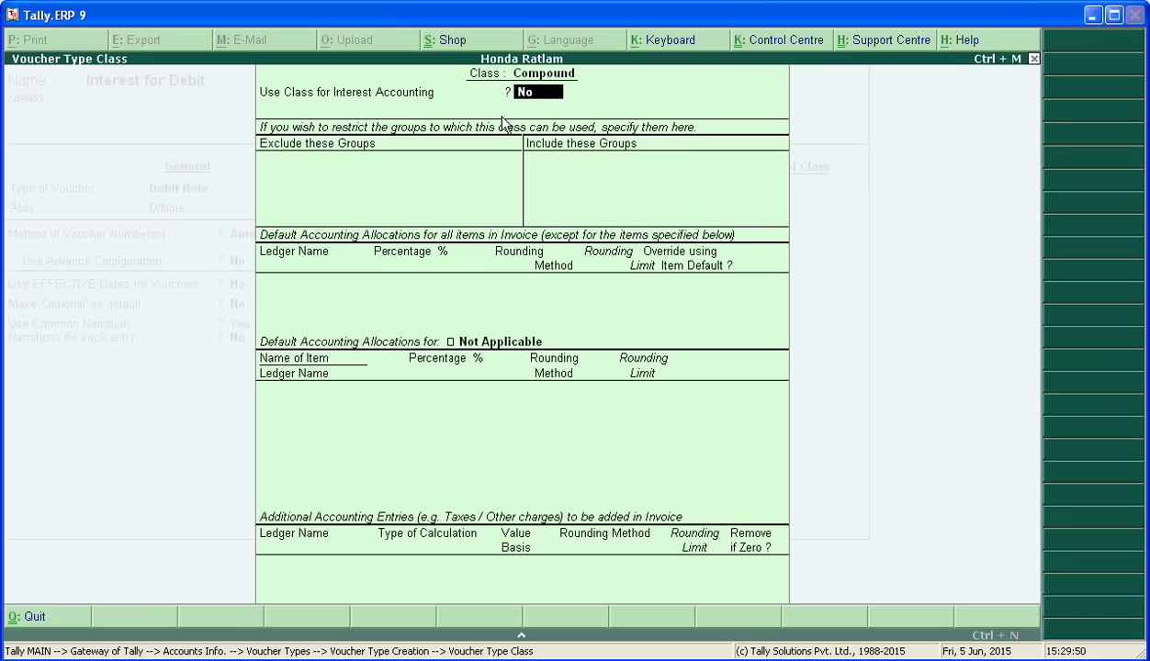
{"action": "type", "text": "y"}
{"action": "key", "text": "Return"}
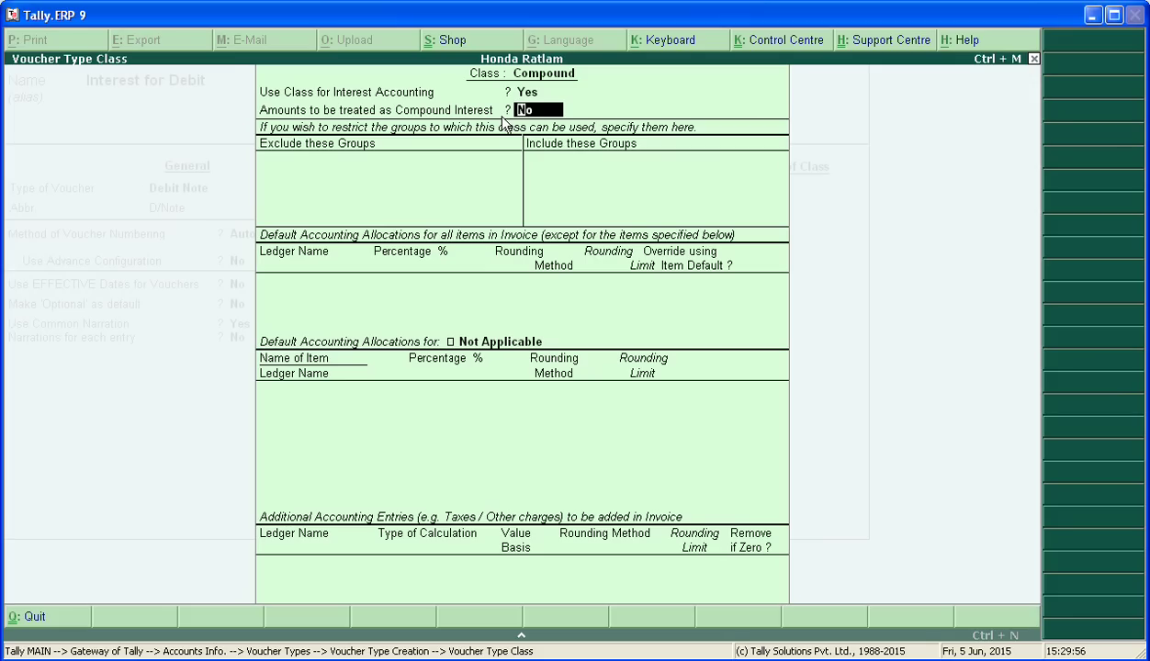
{"action": "type", "text": "y"}
{"action": "key", "text": "Return"}
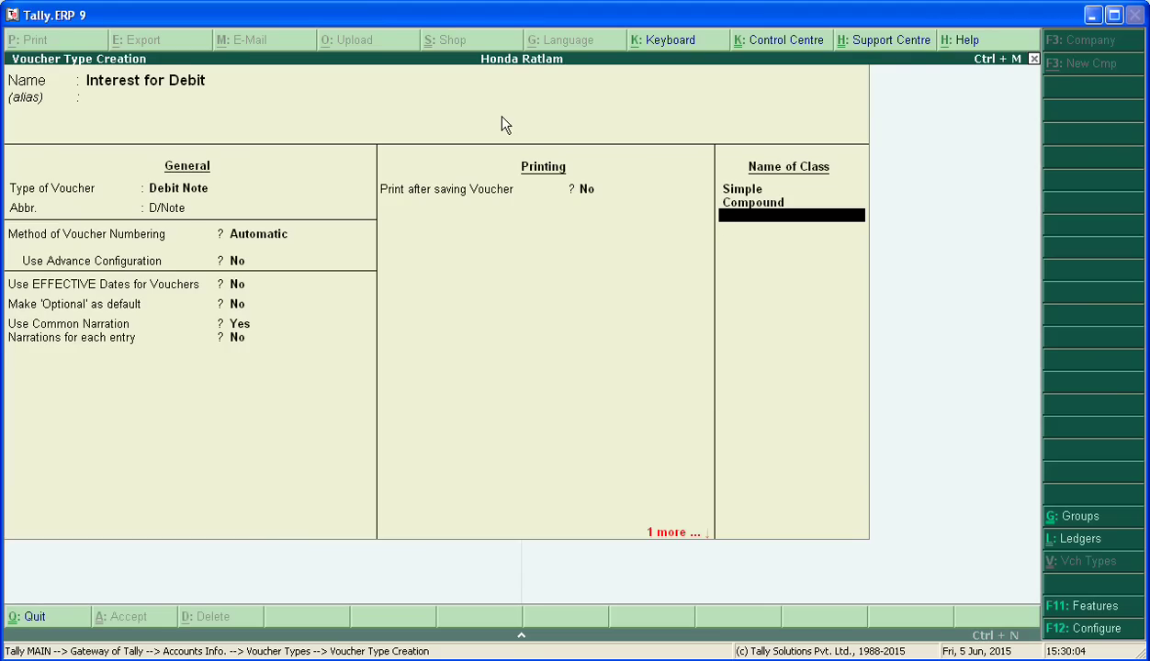
{"action": "key", "text": "Return"}
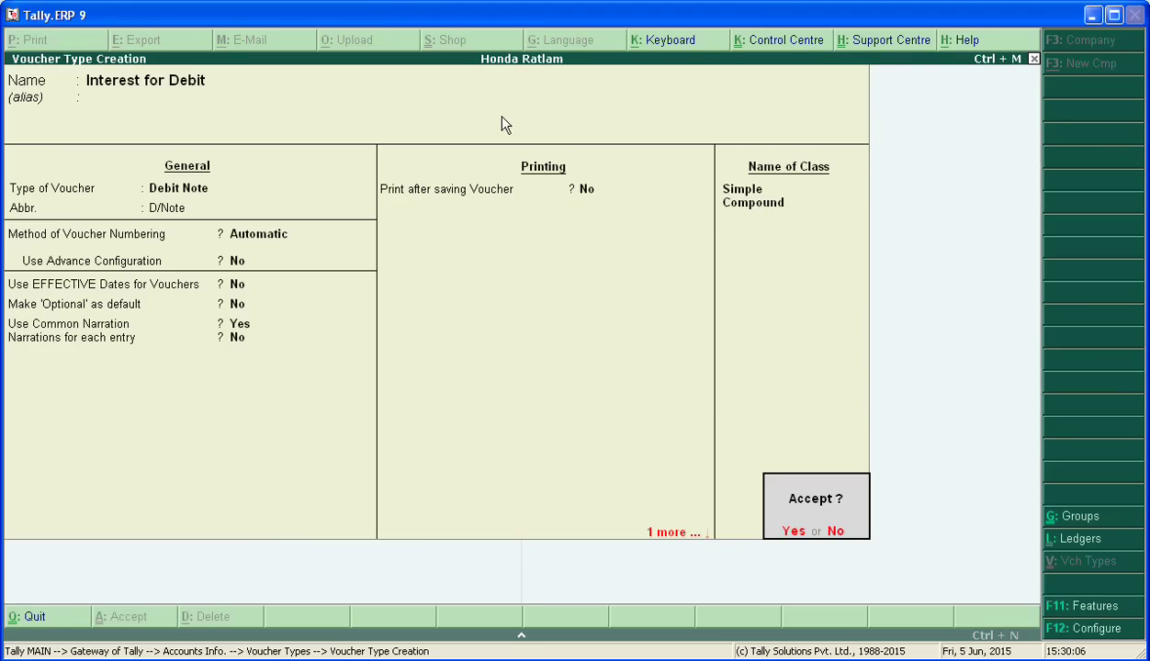
{"action": "key", "text": "Return"}
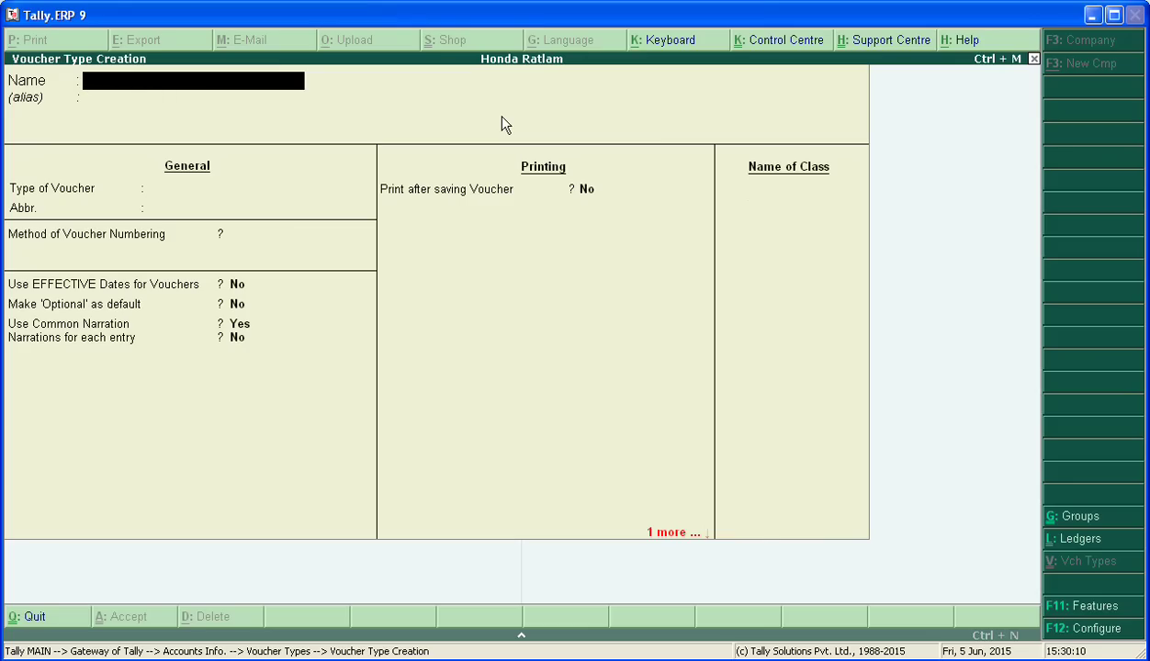
Leave voucher type creation for the Gateway of Tally and open accounting voucher entry.
{"action": "key", "text": "Escape"}
{"action": "key", "text": "Escape"}
{"action": "key", "text": "Escape"}
{"action": "key", "text": "Escape"}
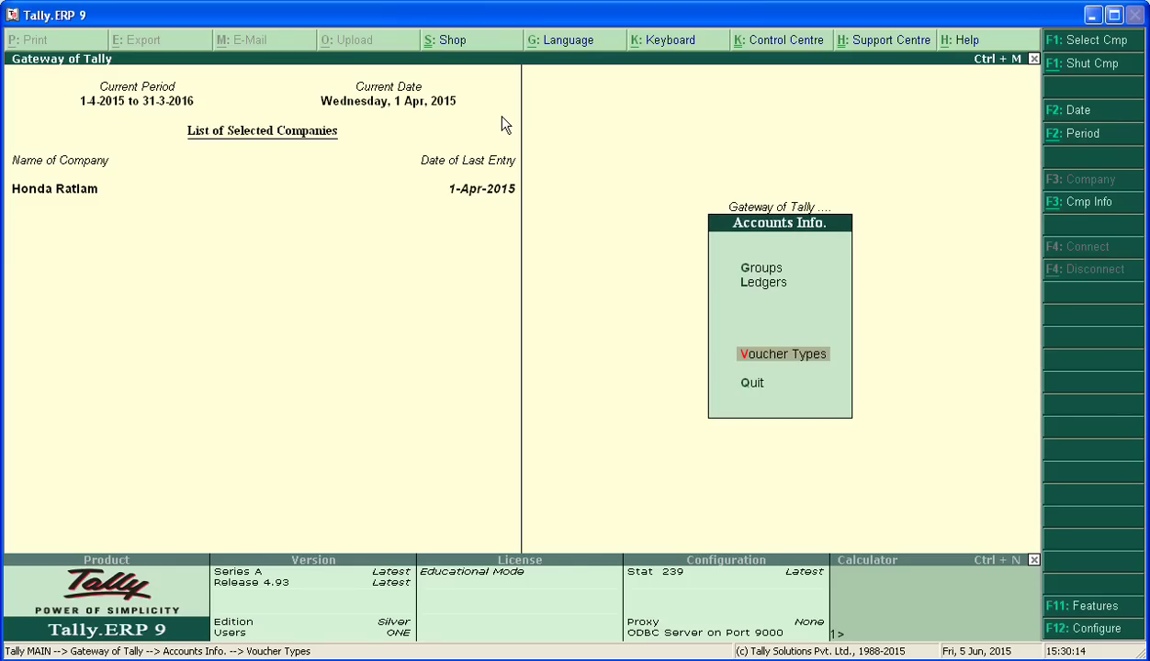
{"action": "key", "text": "Escape"}
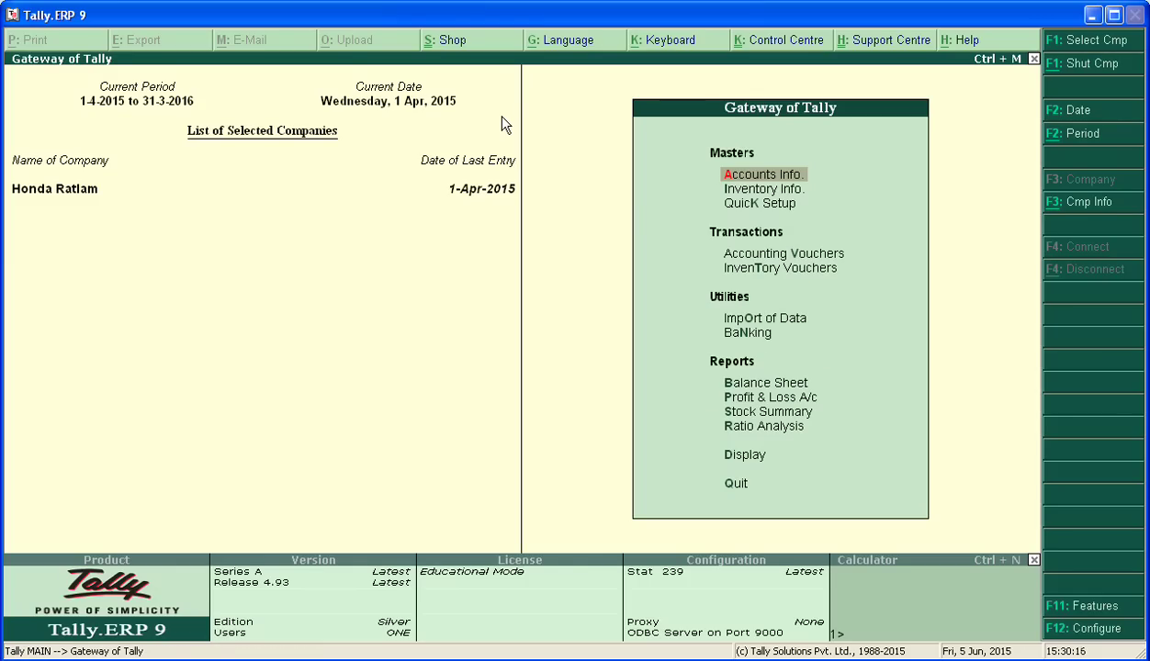
{"action": "key", "text": "Down"}
{"action": "key", "text": "Down"}
{"action": "key", "text": "Down"}
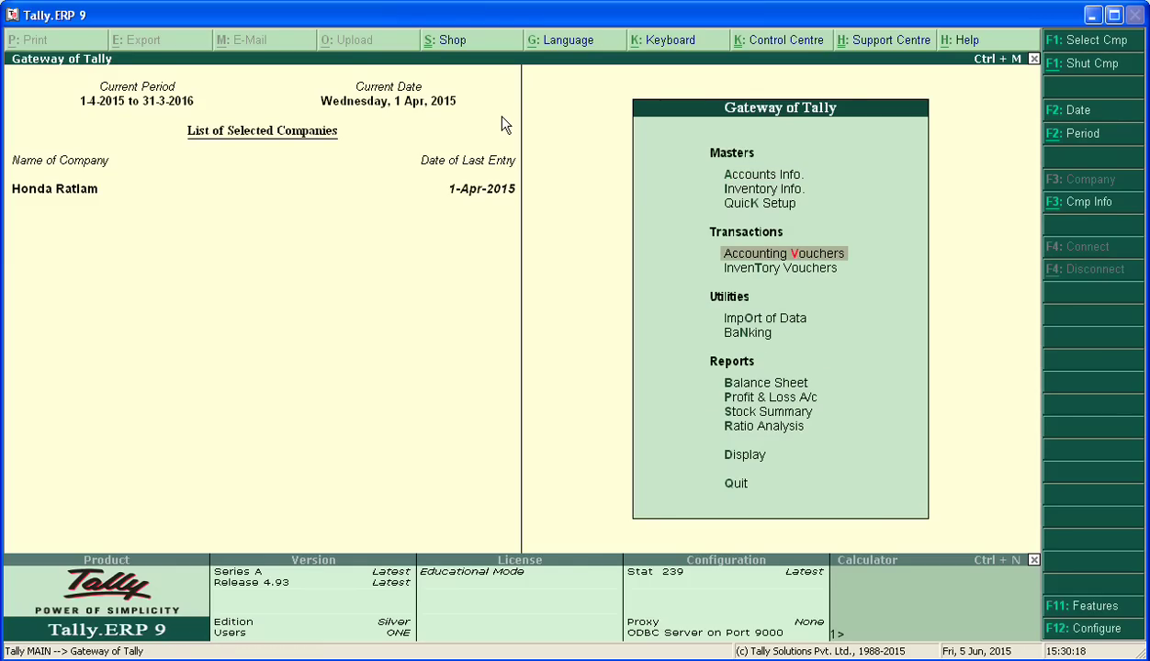
{"action": "key", "text": "Return"}
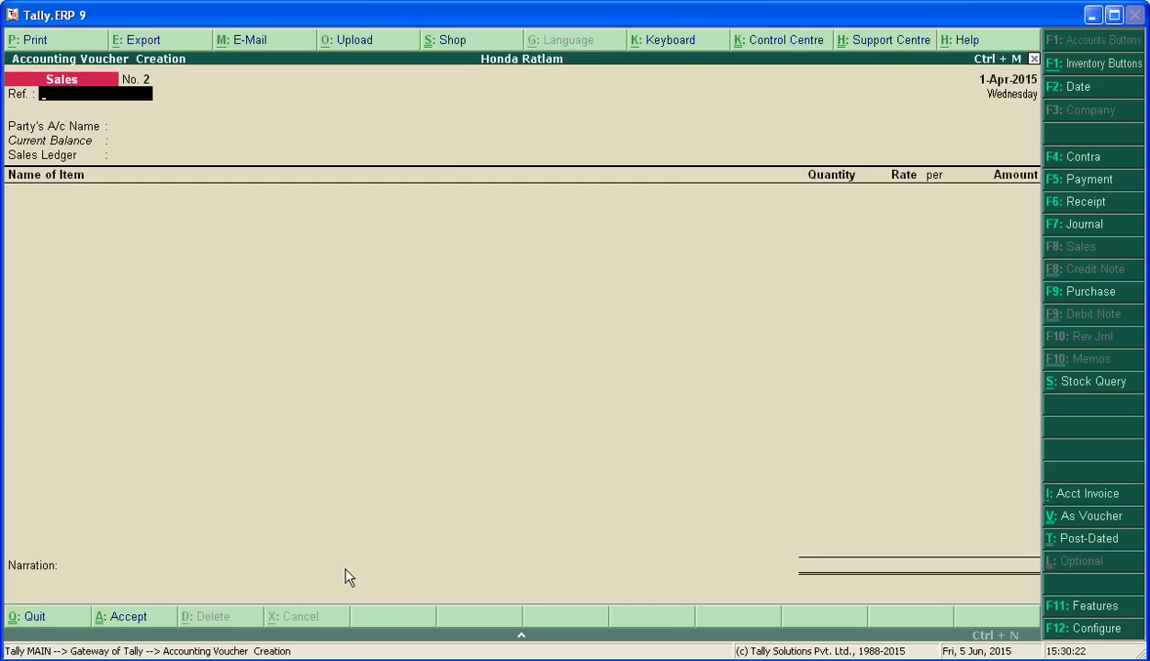
Check the interest charge date in Interest Calculation.docx in Word, return to Tally and set the voucher date to 1-6-15.
{"action": "key", "text": "alt+Tab"}
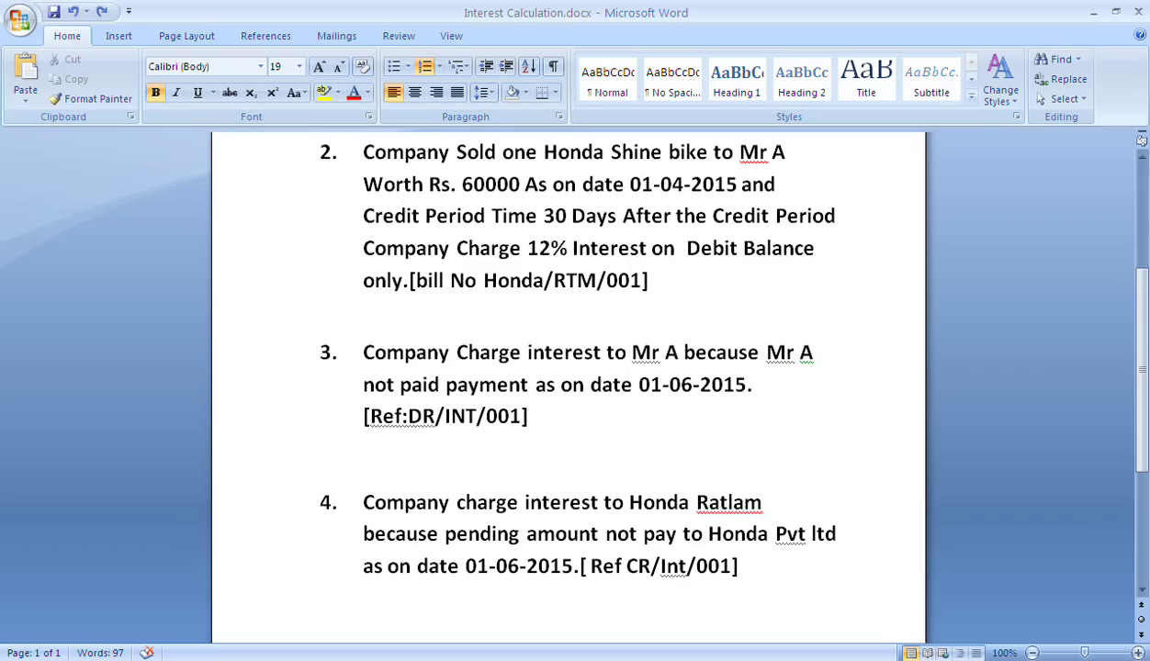
{"action": "key", "text": "alt+Tab"}
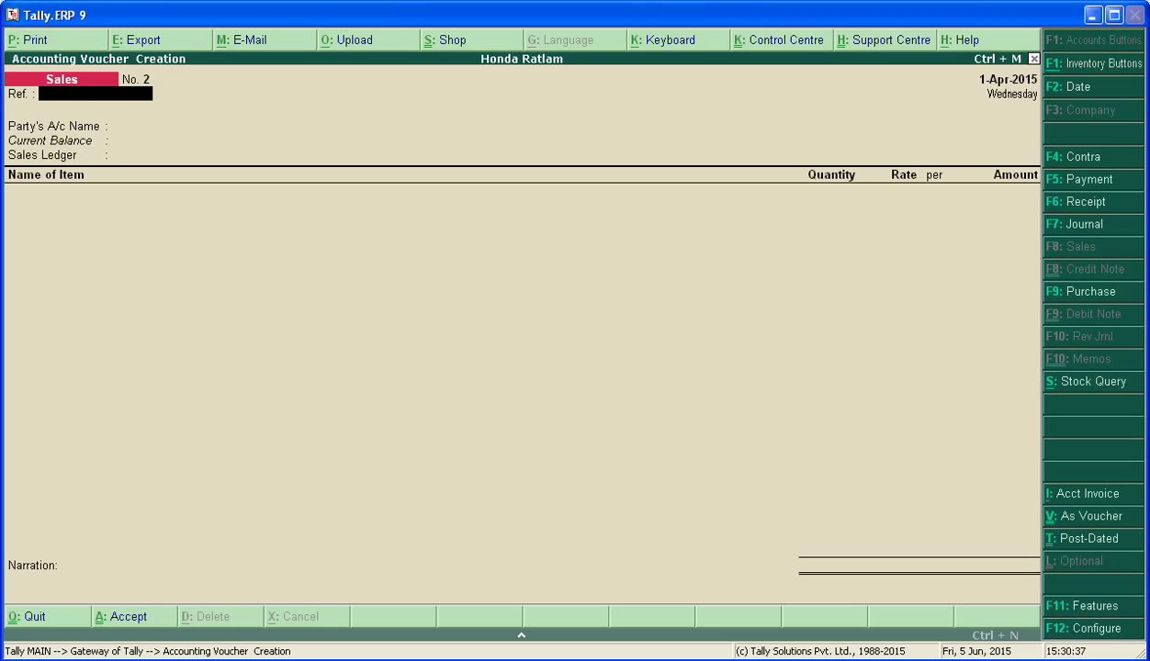
{"action": "key", "text": "F2"}
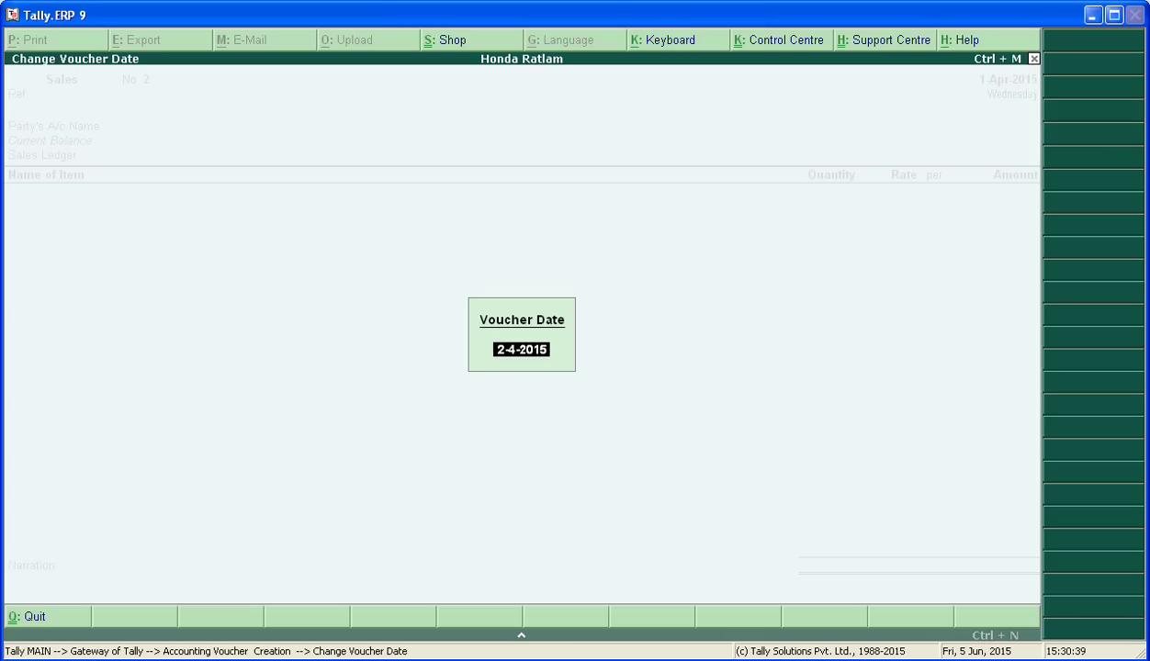
{"action": "type", "text": "1-6-15"}
{"action": "key", "text": "Return"}
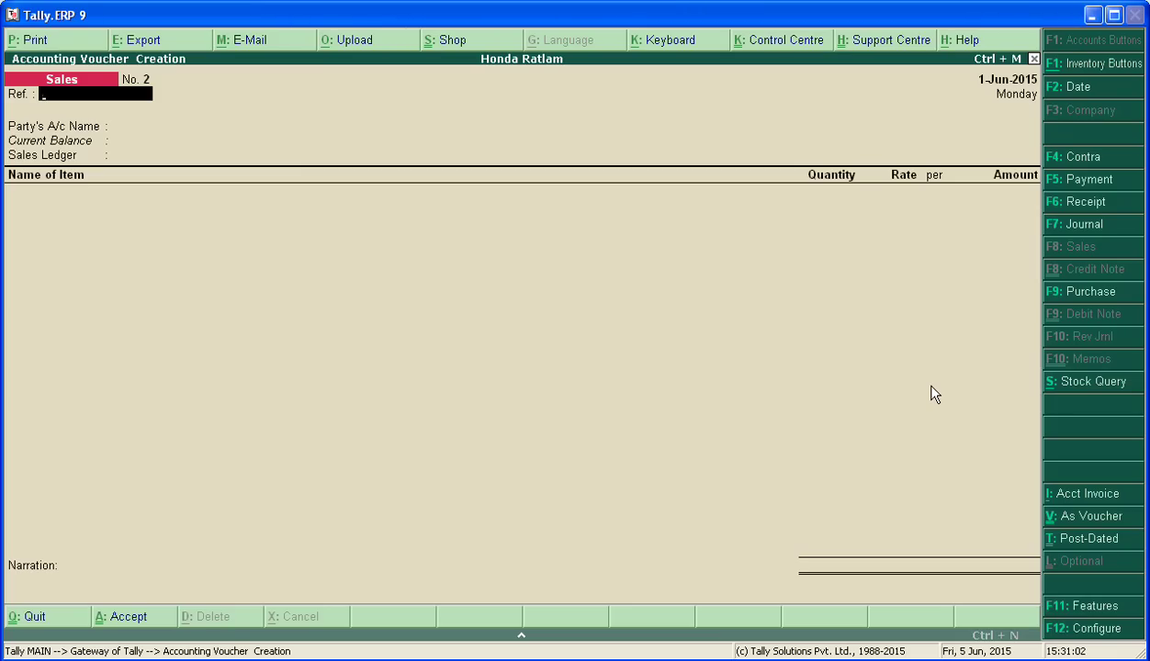
Open the company's accounting features and enable invoice mode for credit notes.
{"action": "key", "text": "F11"}
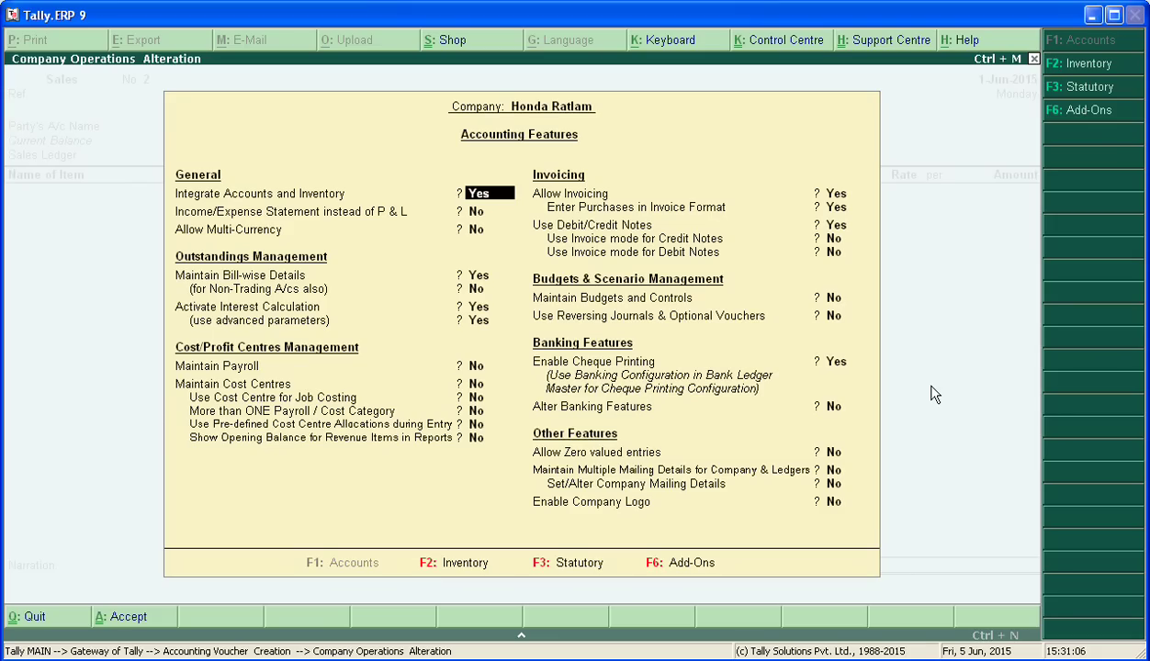
{"action": "key", "text": "Return"}
{"action": "key", "text": "Return"}
{"action": "key", "text": "Return"}
{"action": "key", "text": "Return"}
{"action": "key", "text": "Return"}
{"action": "key", "text": "Return"}
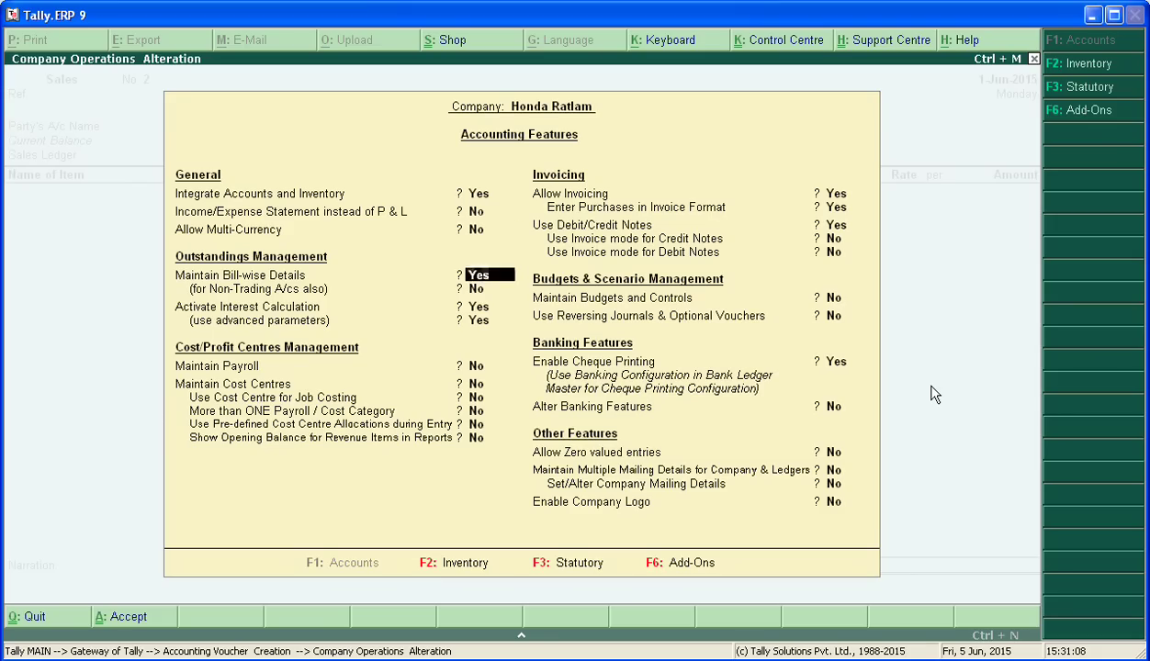
{"action": "key", "text": "Return"}
{"action": "key", "text": "Return"}
{"action": "key", "text": "Return"}
{"action": "key", "text": "Return"}
{"action": "key", "text": "Return"}
{"action": "key", "text": "Return"}
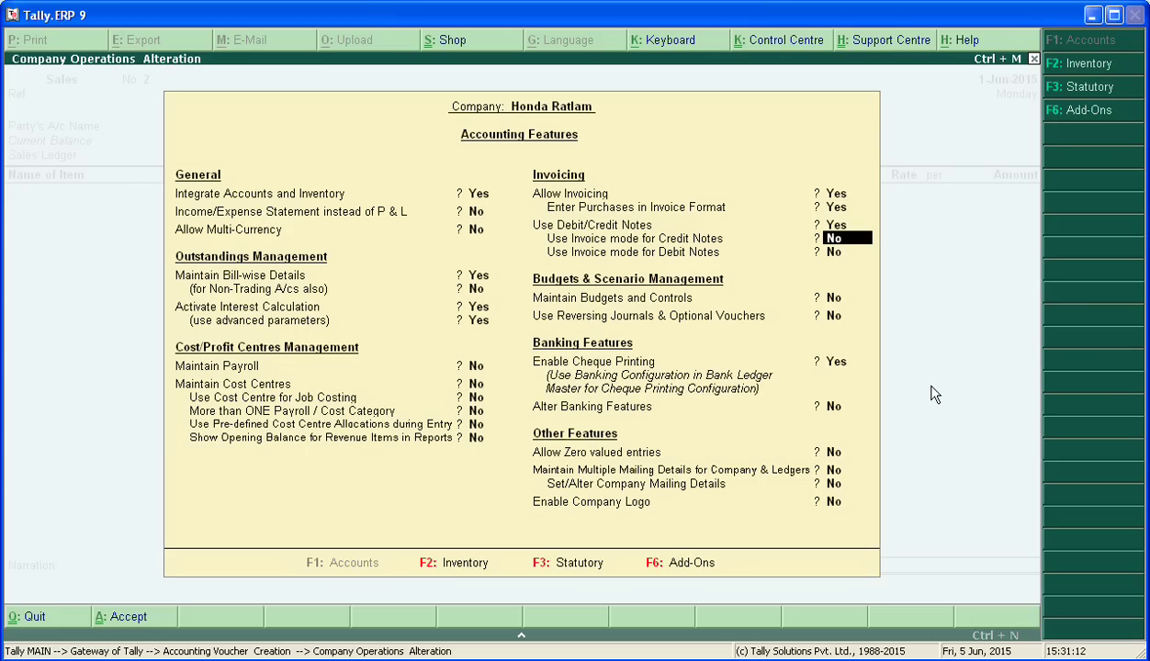
{"action": "key", "text": "Up"}
{"action": "key", "text": "Up"}
{"action": "key", "text": "Down"}
{"action": "key", "text": "Down"}
{"action": "type", "text": "y"}
{"action": "key", "text": "Return"}
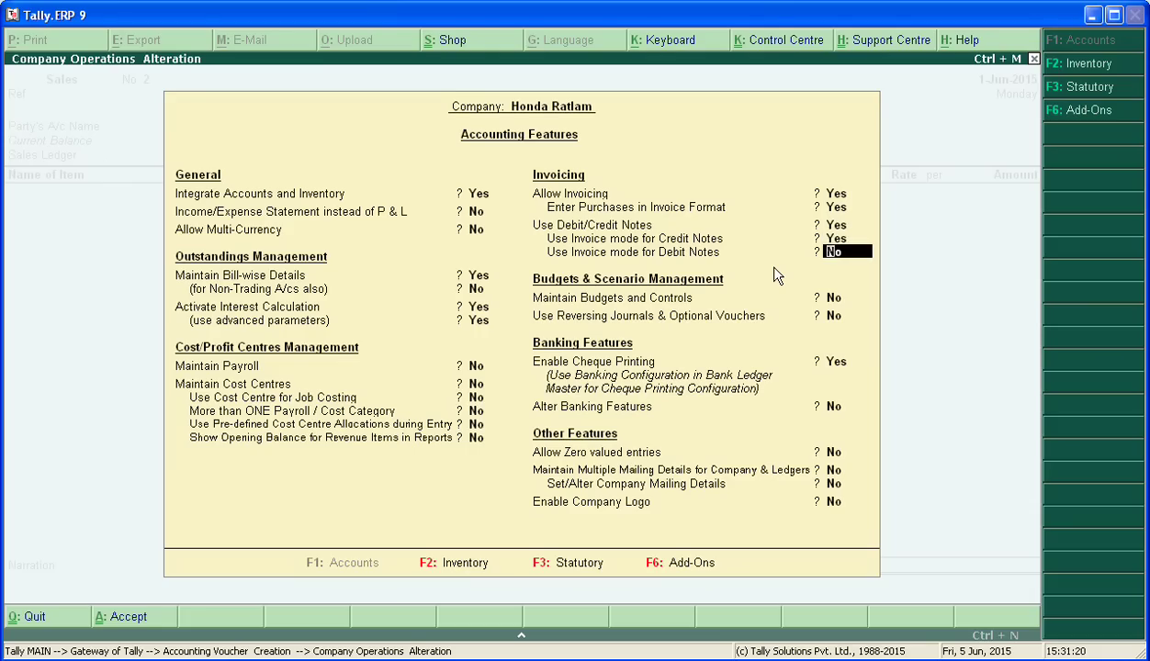
Enable invoice mode for debit notes, keep the remaining accounting features as set and save the configuration.
{"action": "type", "text": "y"}
{"action": "key", "text": "Return"}
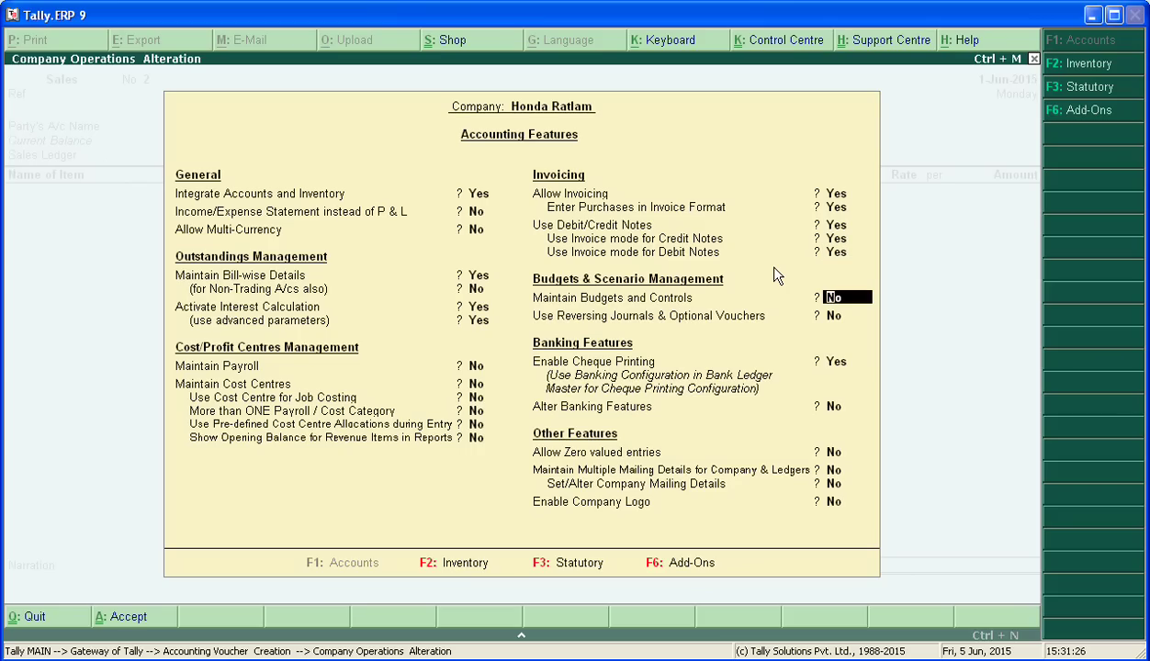
{"action": "key", "text": "Return"}
{"action": "key", "text": "Return"}
{"action": "key", "text": "Return"}
{"action": "key", "text": "Return"}
{"action": "key", "text": "Return"}
{"action": "key", "text": "Return"}
{"action": "key", "text": "Return"}
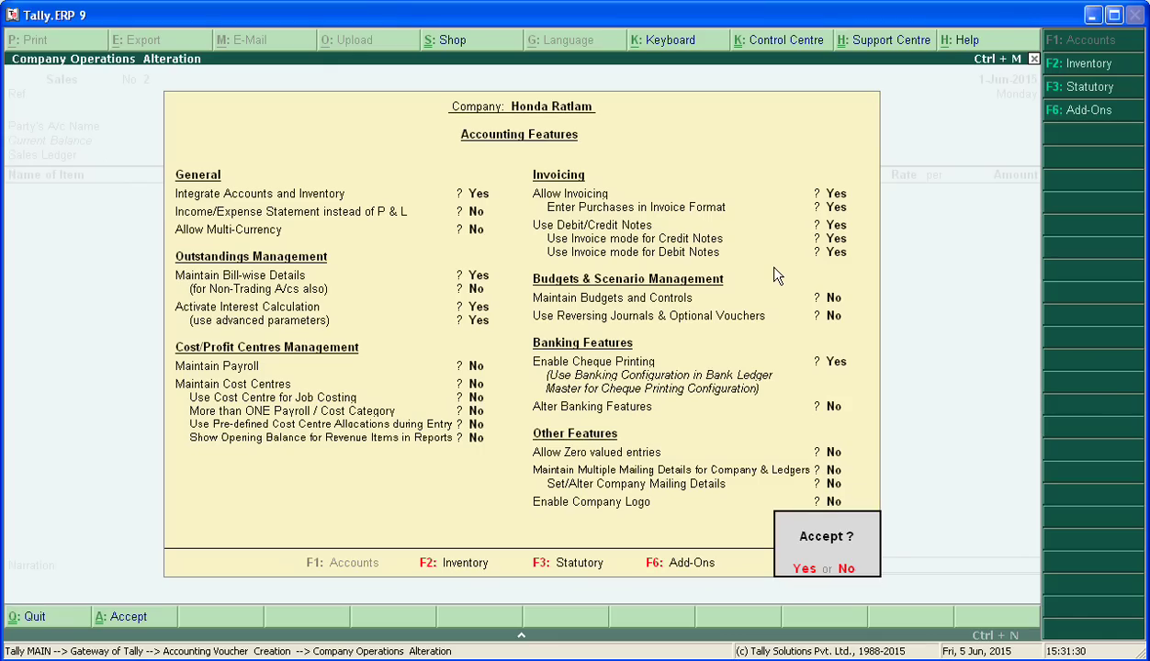
{"action": "key", "text": "Return"}
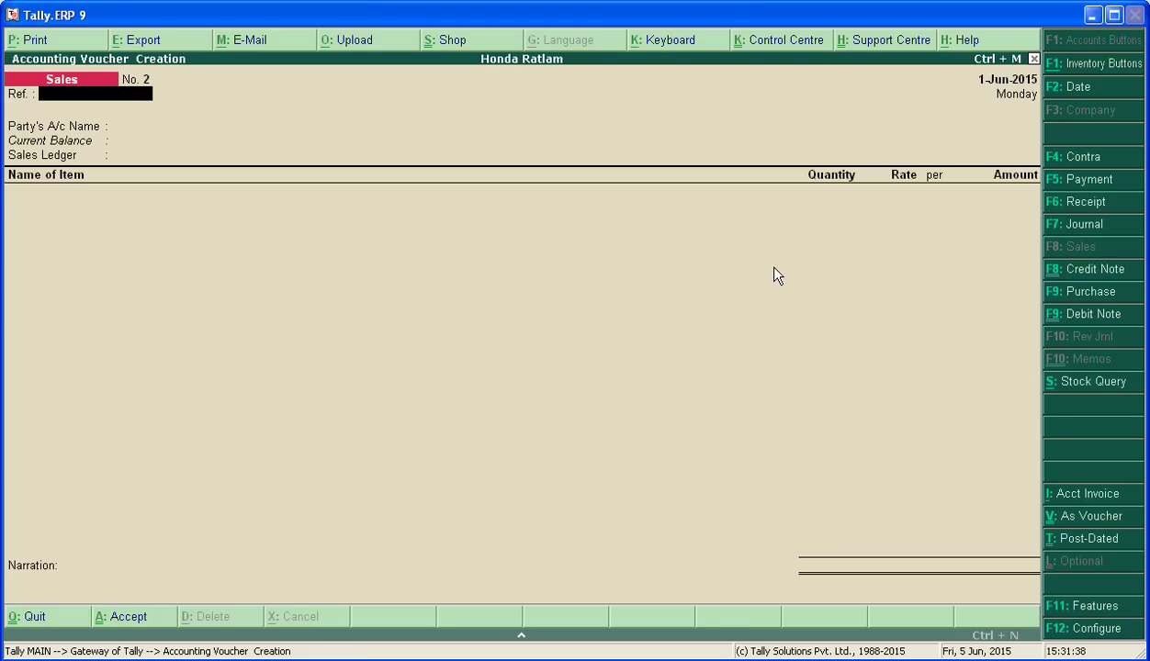
Change the voucher to the Interest for Debit type with the Simple voucher class.
{"action": "key", "text": "ctrl+F9"}
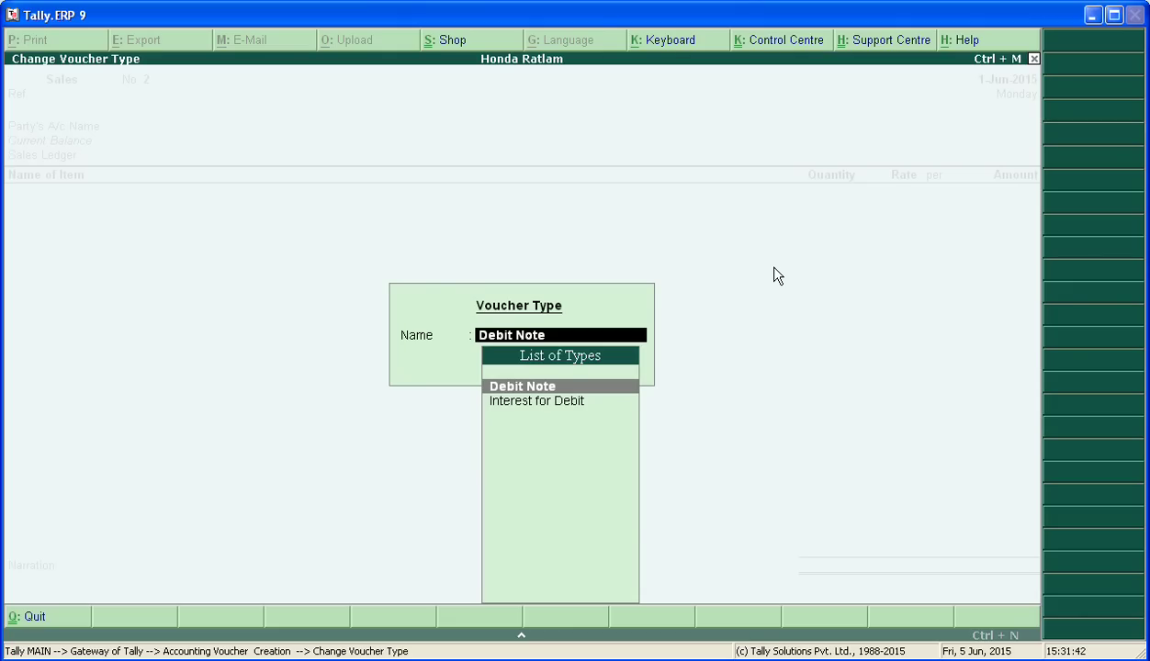
{"action": "key", "text": "Down"}
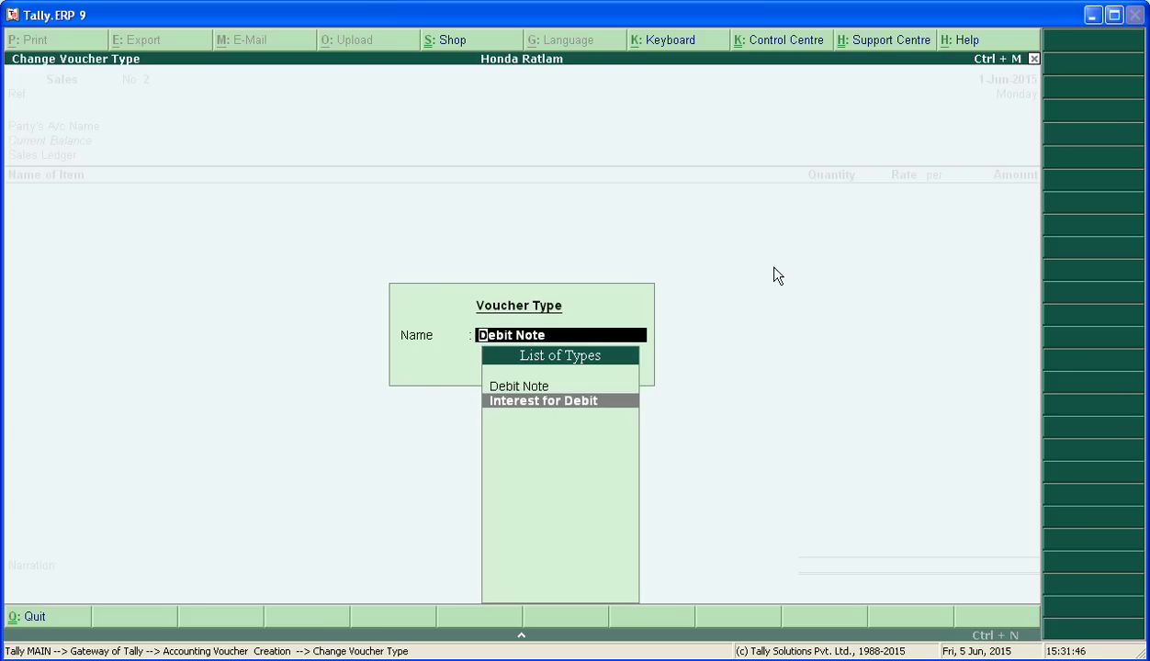
{"action": "key", "text": "Return"}
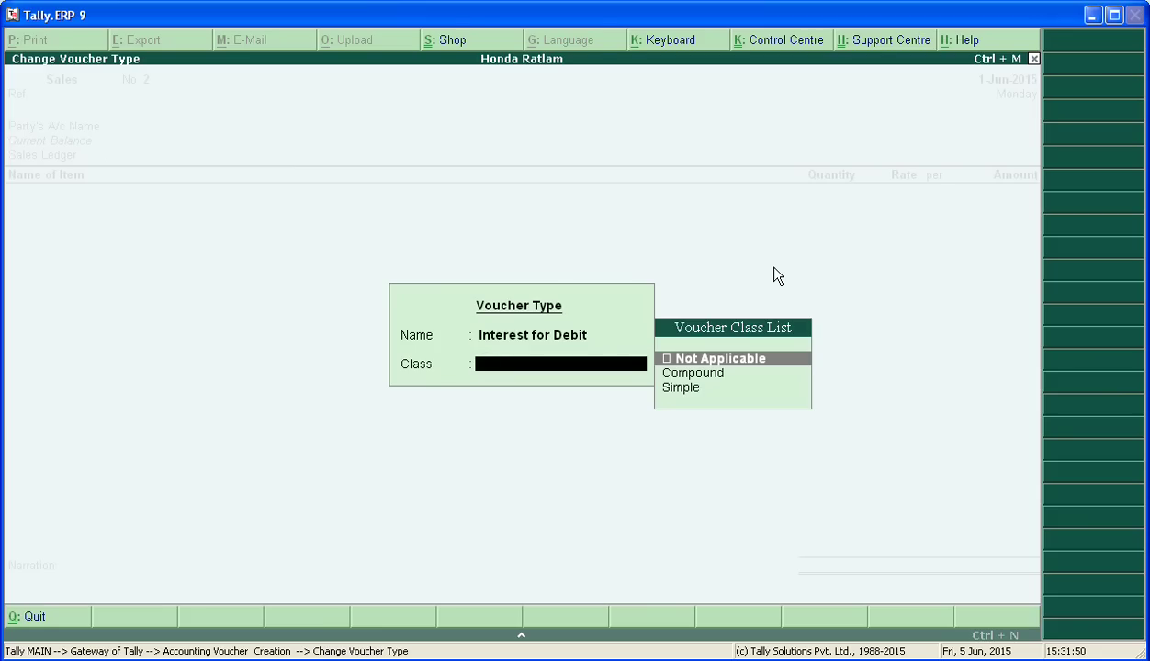
{"action": "key", "text": "Down"}
{"action": "key", "text": "Down"}
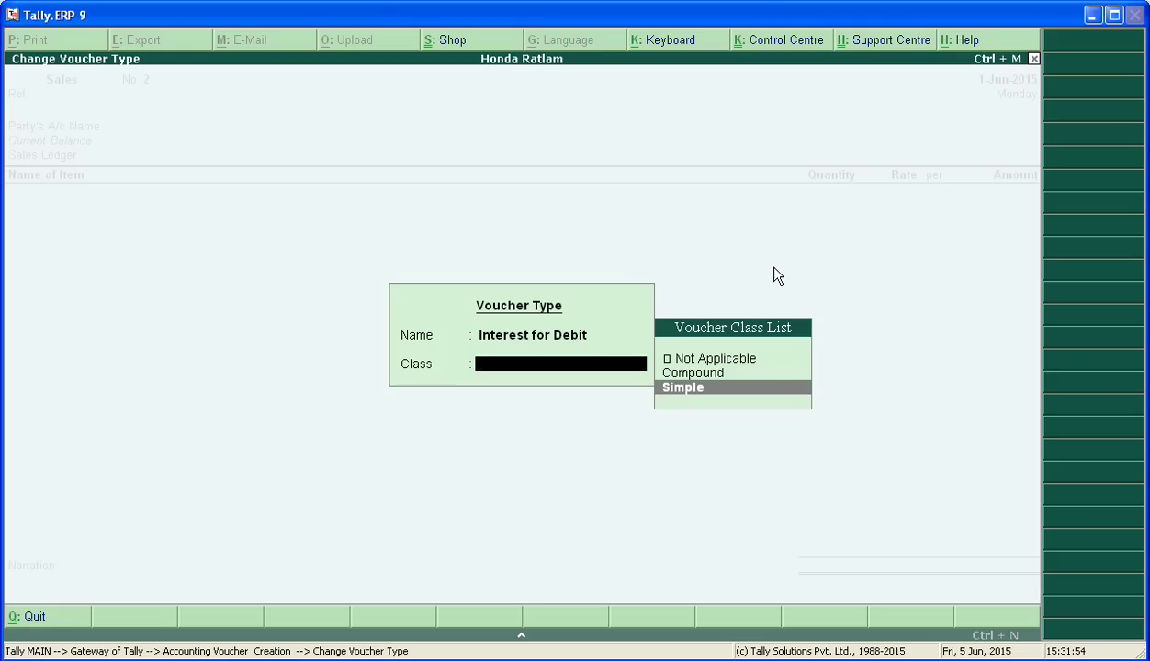
{"action": "key", "text": "Return"}
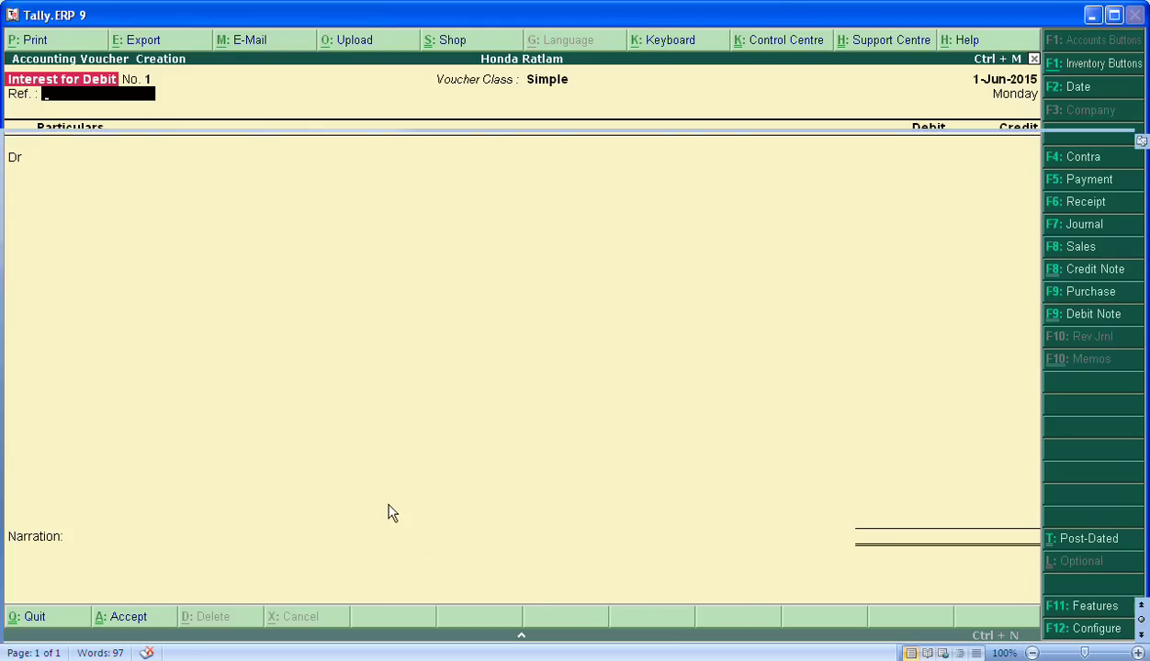
Look up the third transaction's reference in the Word document, return to Tally and enter DR/INT/001 as the voucher reference.
{"action": "key", "text": "alt+Tab"}
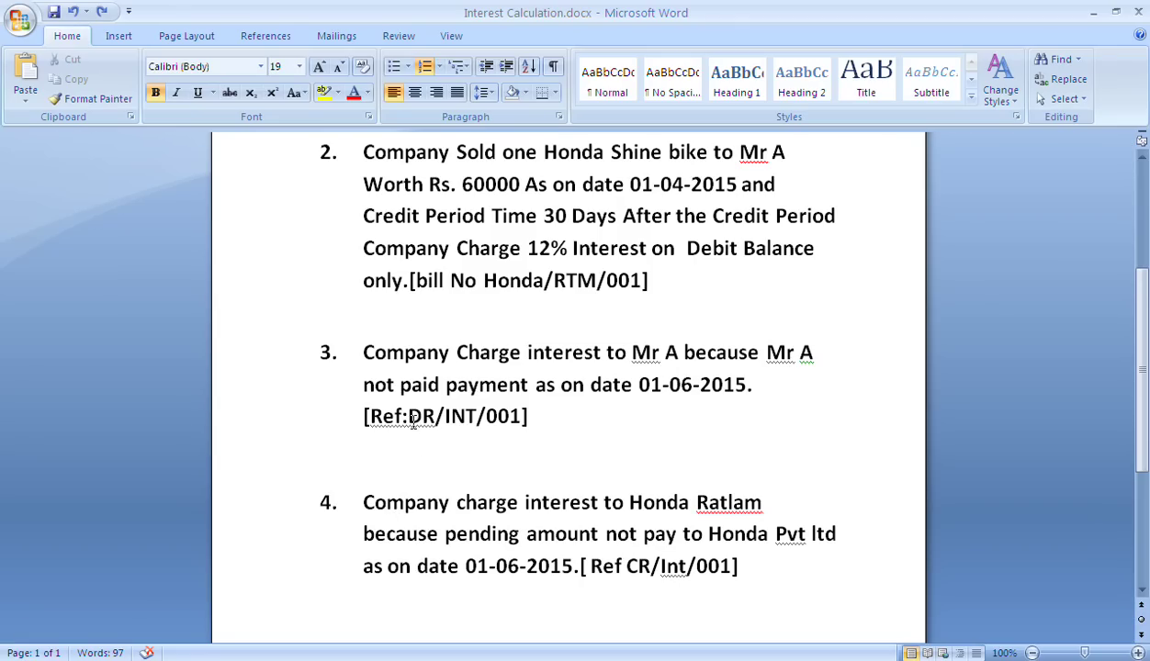
{"action": "left_click_drag", "start_coordinate": [407, 419], "coordinate": [502, 421]}
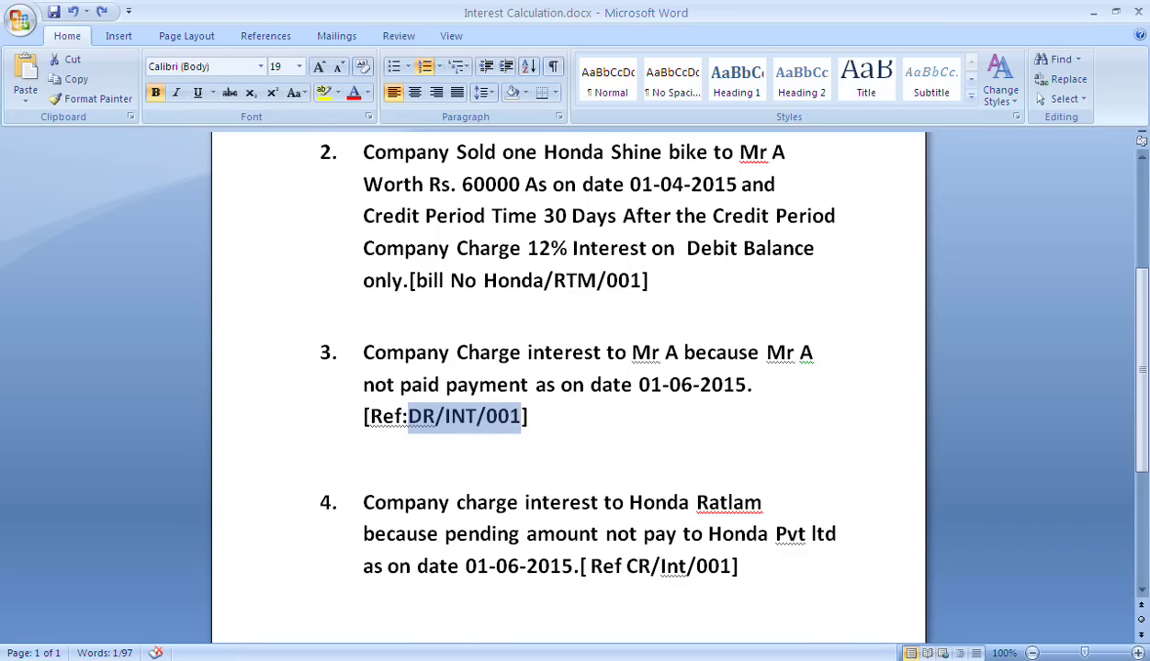
{"action": "key", "text": "alt+Tab"}
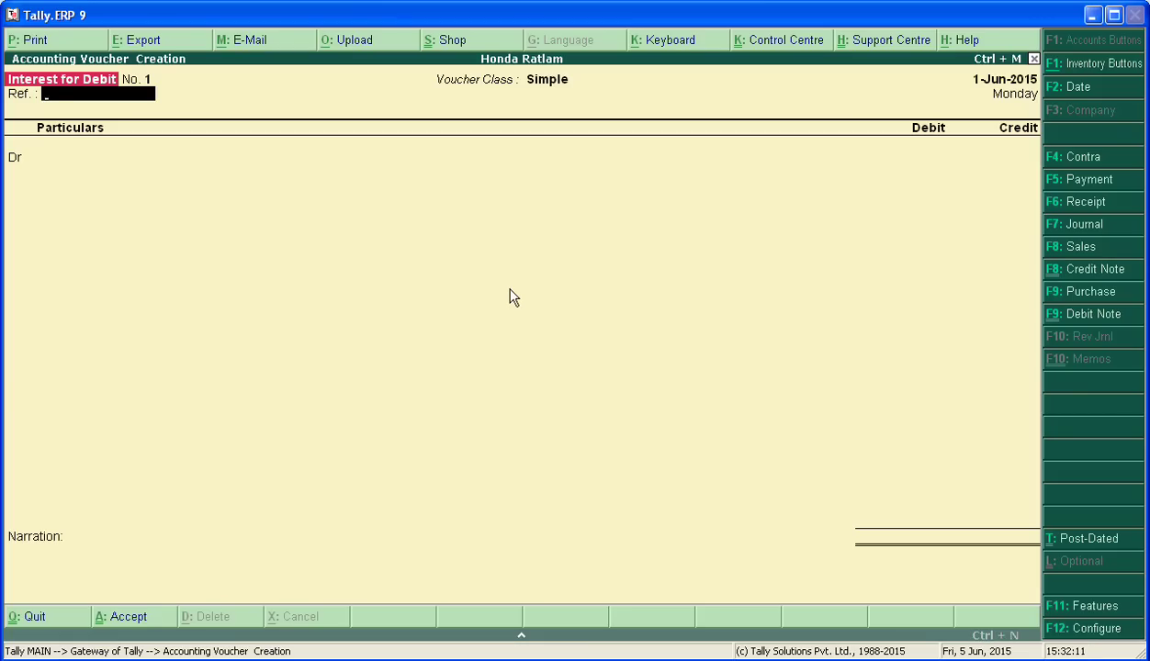
{"action": "type", "text": "DR/INT/001"}
{"action": "key", "text": "Return"}
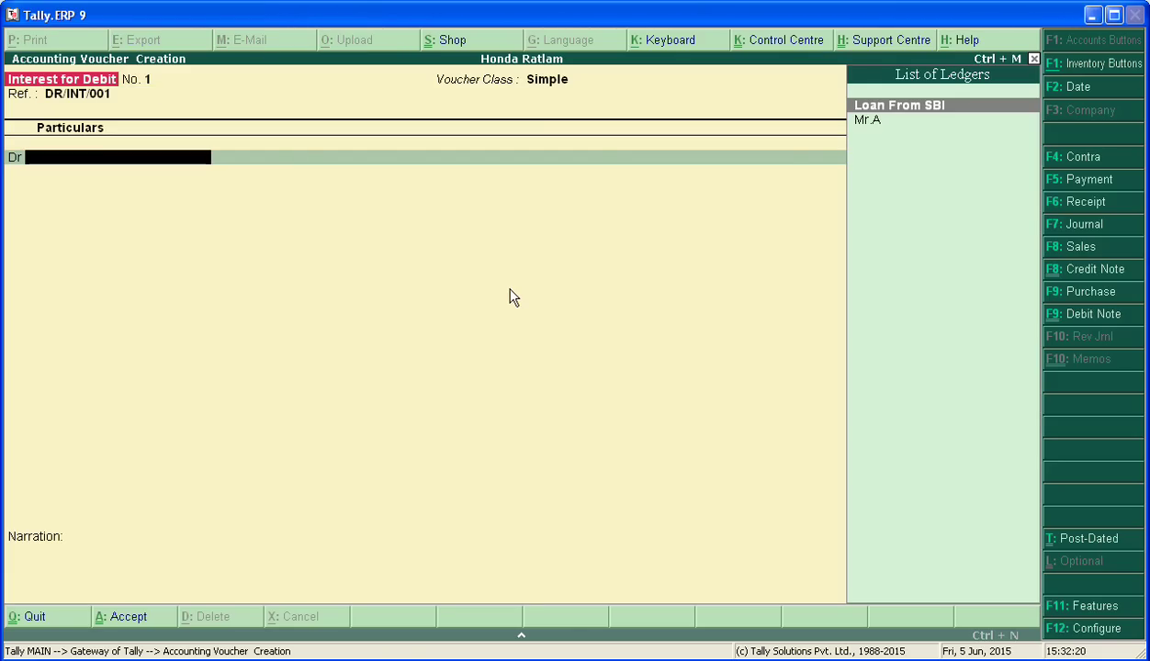
Debit the customer's ledger, select interest bill 1 due from 1-May-2015 and accept its 612.00 interest as the debit amount.
{"action": "key", "text": "Down"}
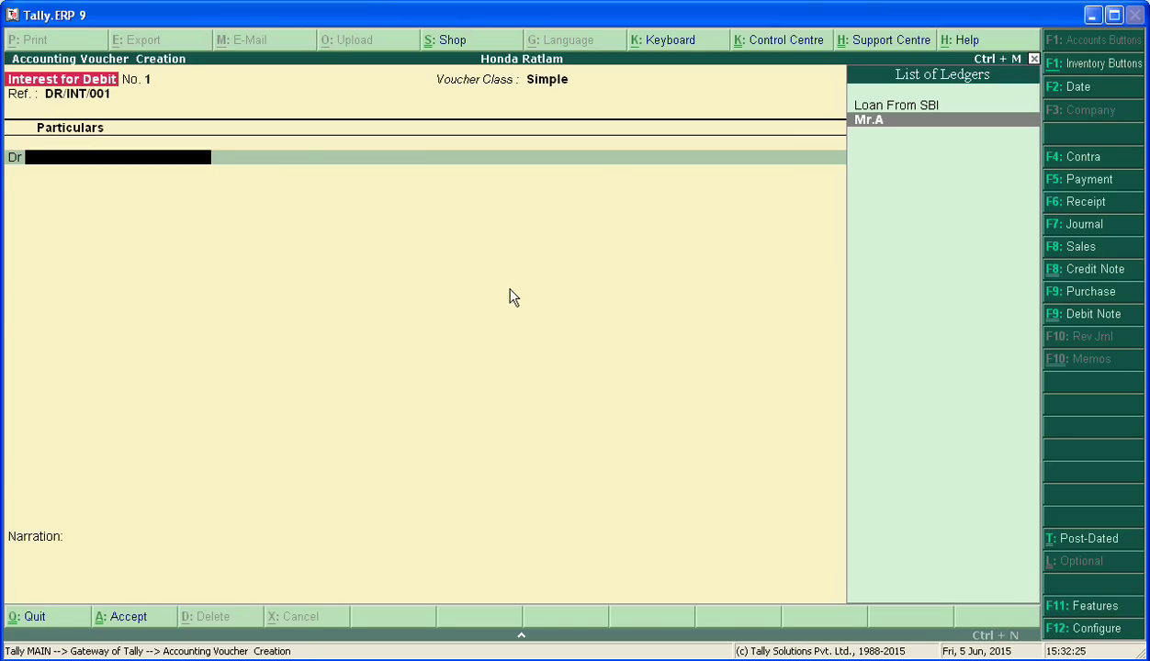
{"action": "key", "text": "Return"}
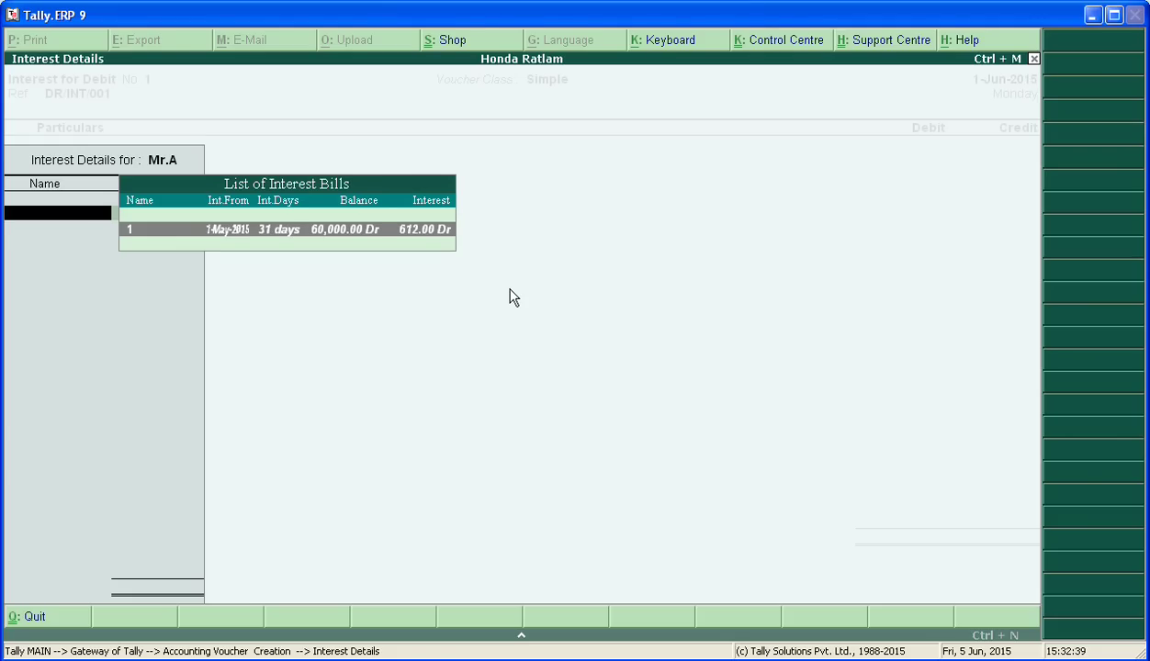
{"action": "key", "text": "Return"}
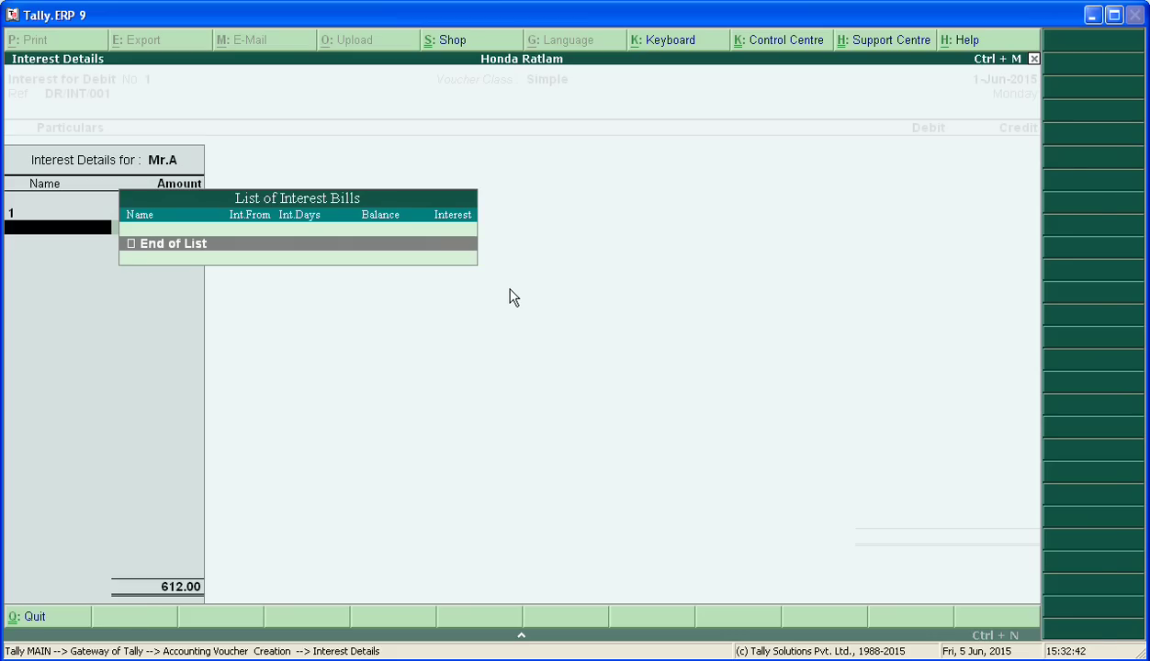
{"action": "key", "text": "Return"}
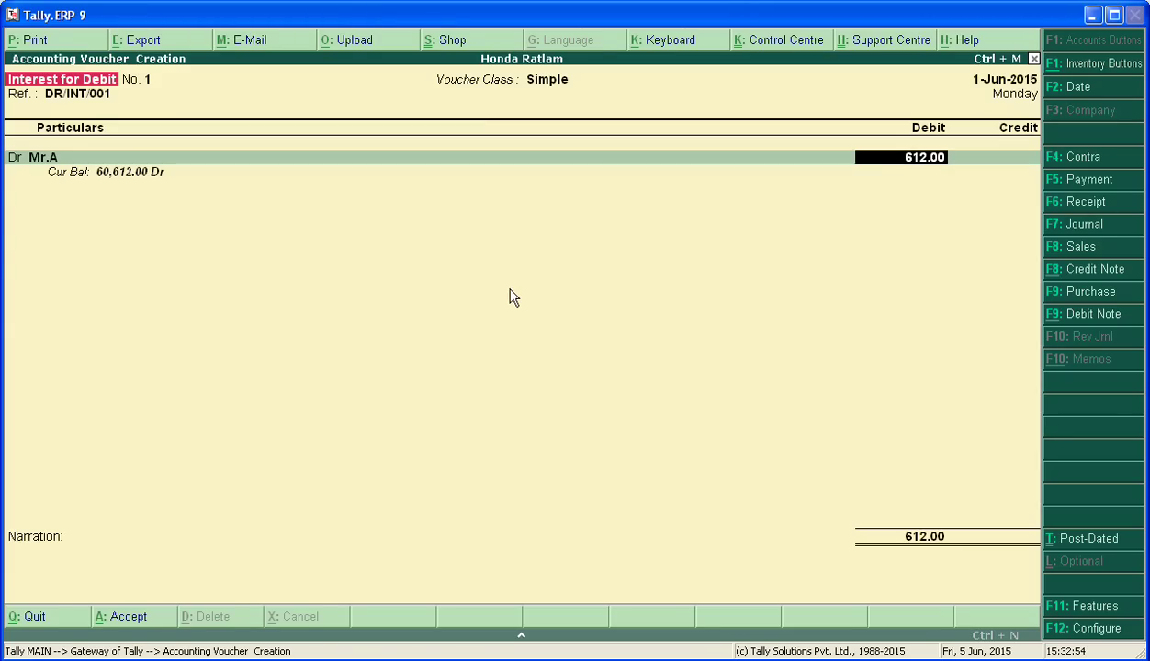
{"action": "key", "text": "Return"}
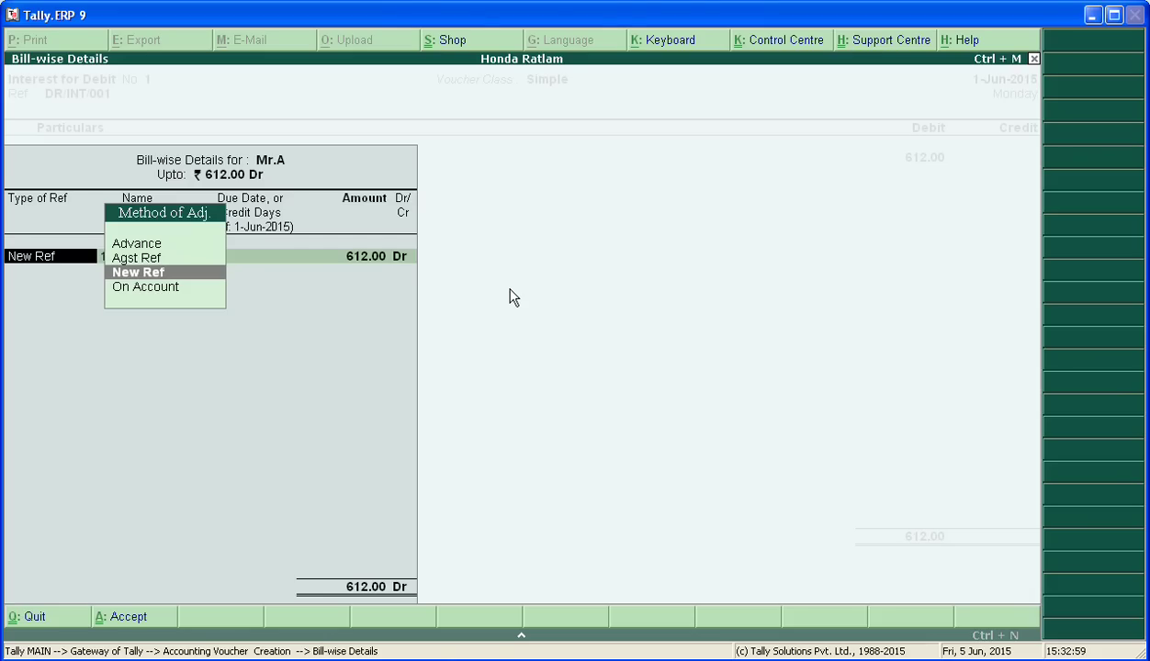
Allocate the 612.00 debit as Agst Ref to the customer's pending bill 1 in the bill-wise details.
{"action": "key", "text": "Up"}
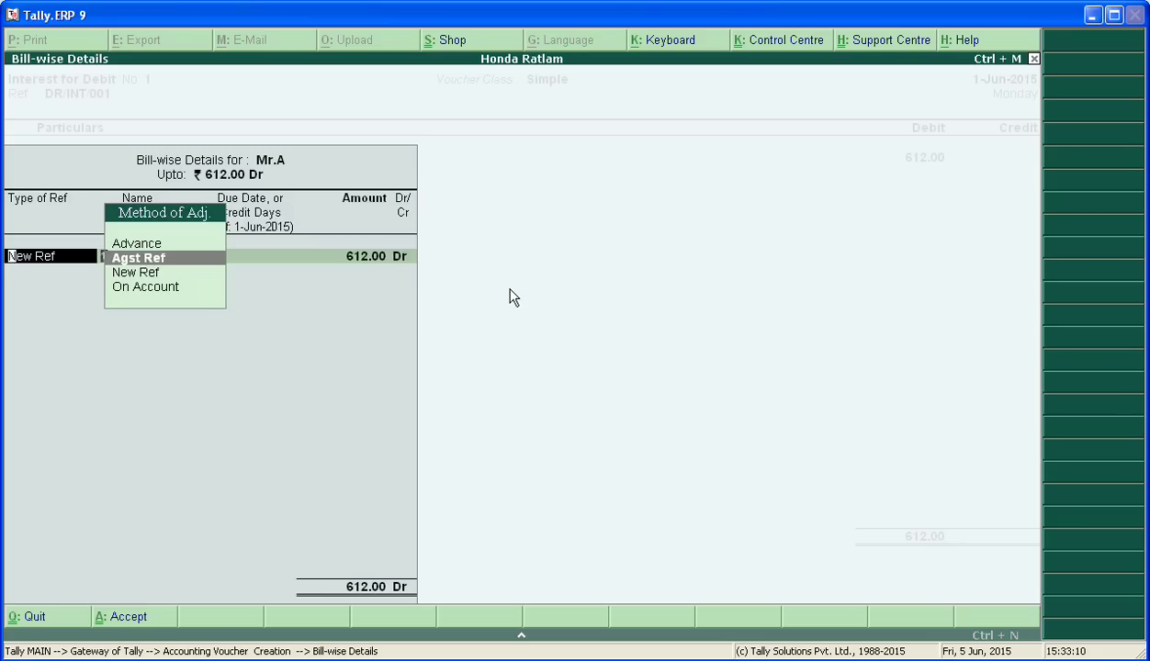
{"action": "key", "text": "Return"}
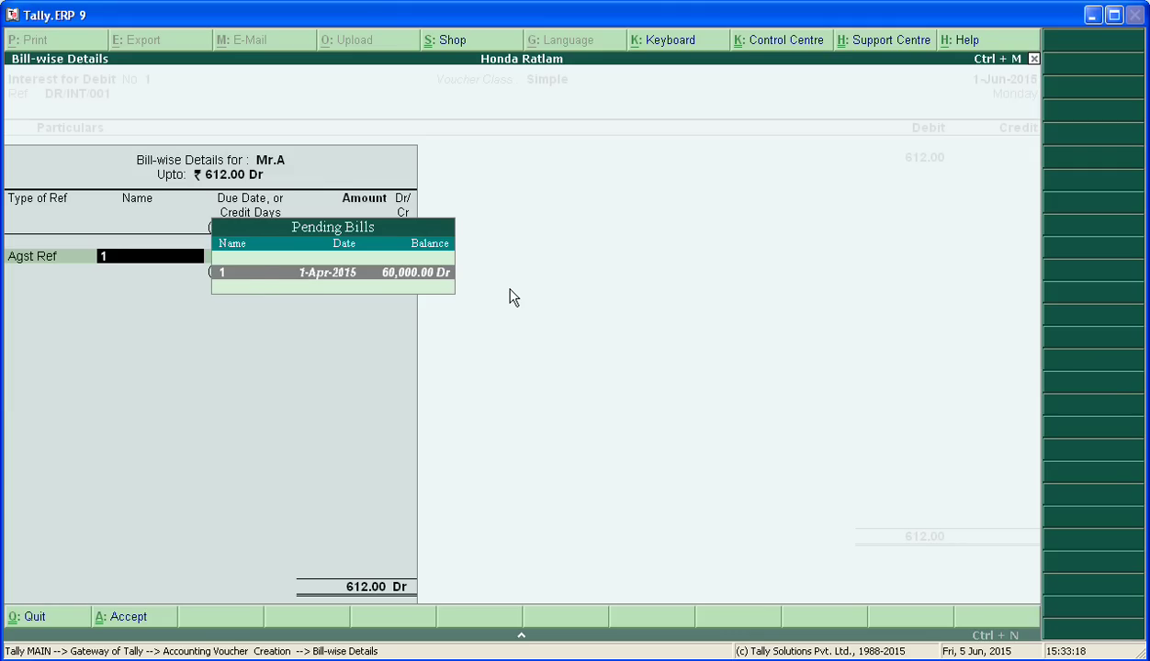
{"action": "key", "text": "Return"}
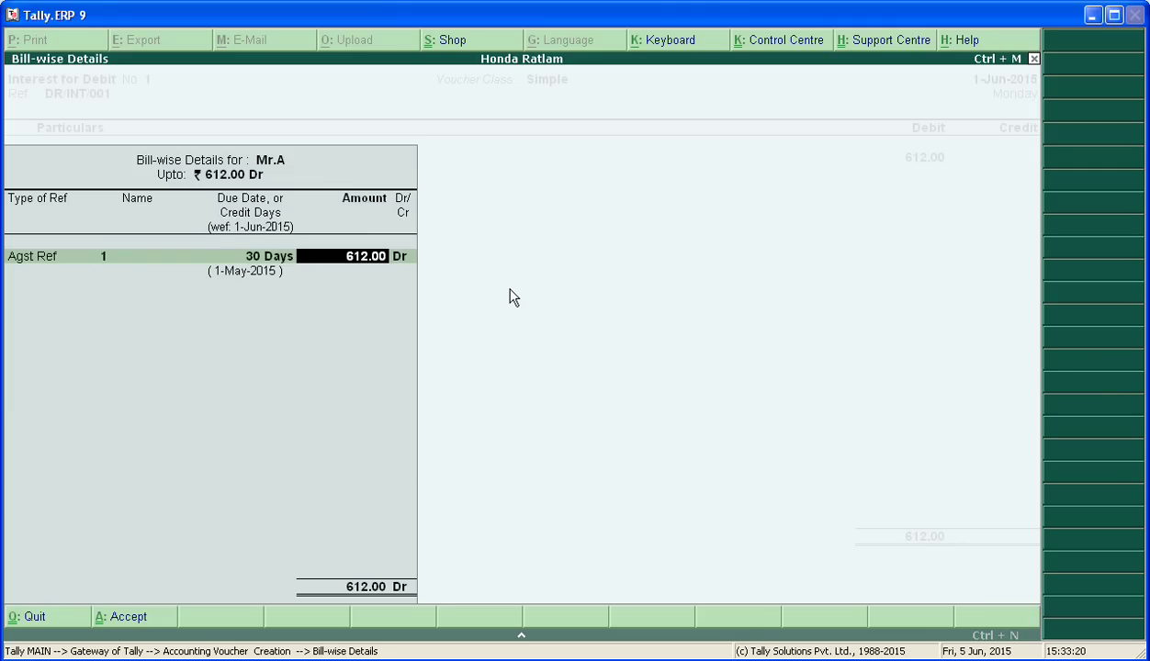
{"action": "key", "text": "Return"}
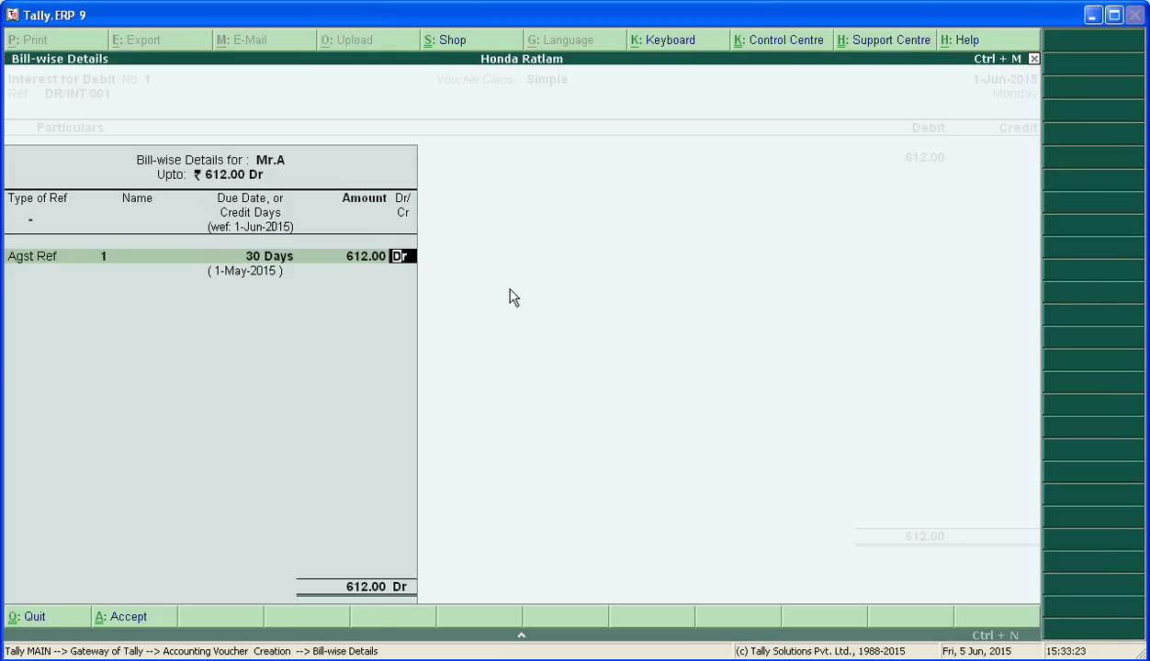
{"action": "key", "text": "Return"}
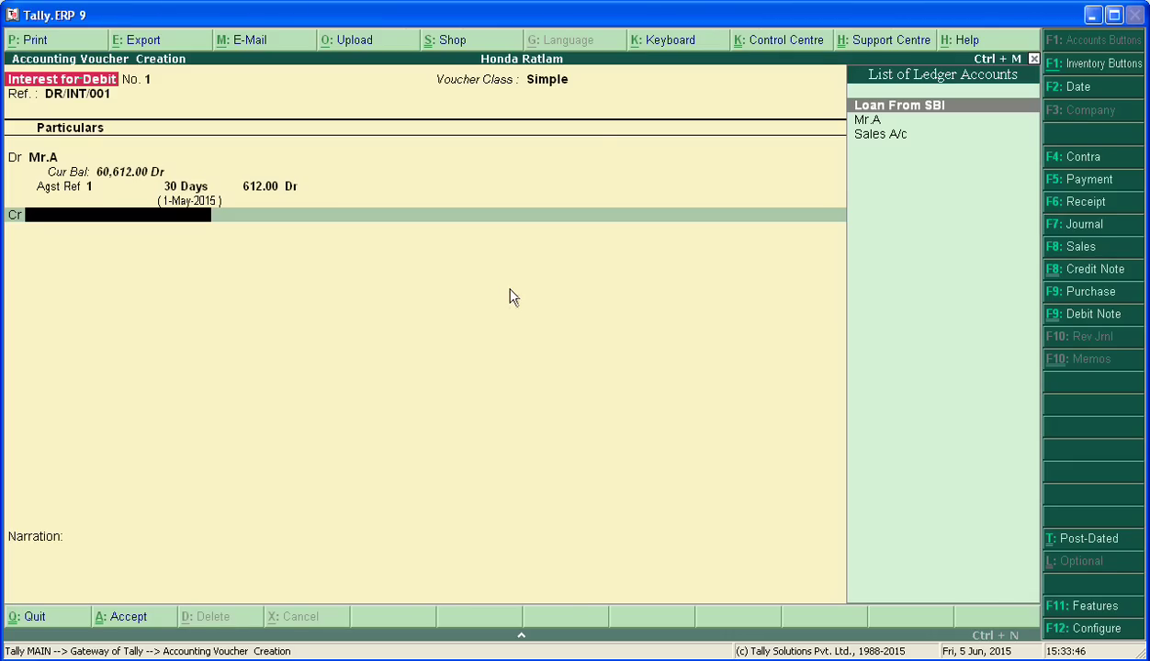
Create a new ledger for the credit line, naming it Interest Recived and leaving its alias blank.
{"action": "key", "text": "alt+c"}
{"action": "type", "text": "In"}
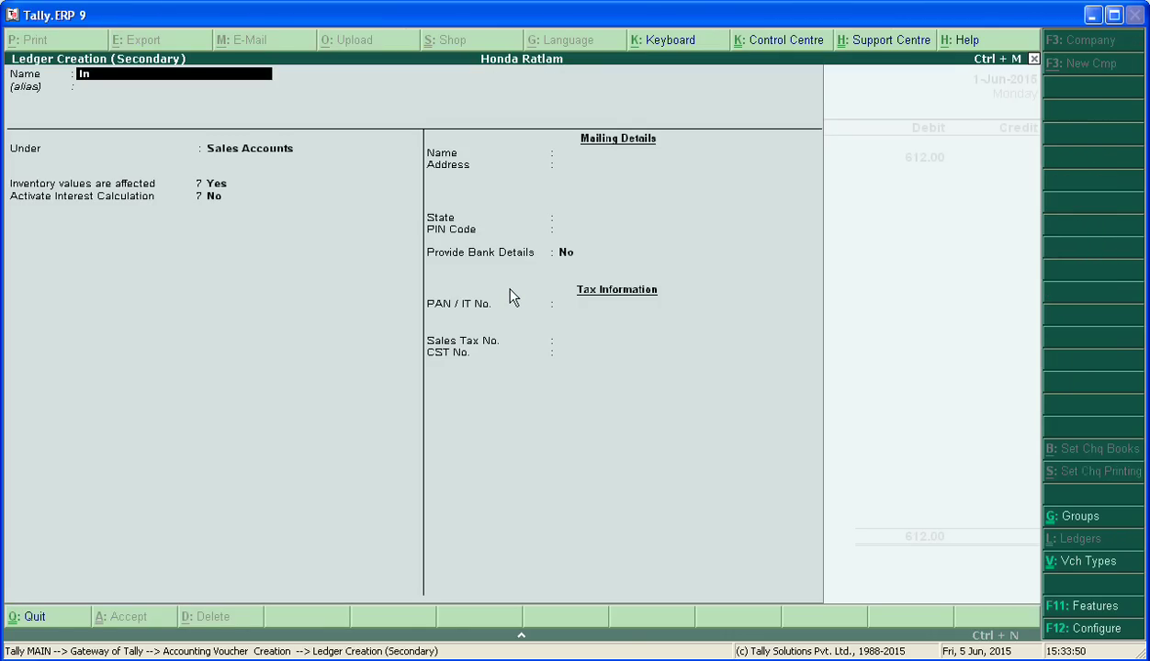
{"action": "type", "text": "terest Recives"}
{"action": "key", "text": "BackSpace"}
{"action": "type", "text": "d"}
{"action": "key", "text": "Return"}
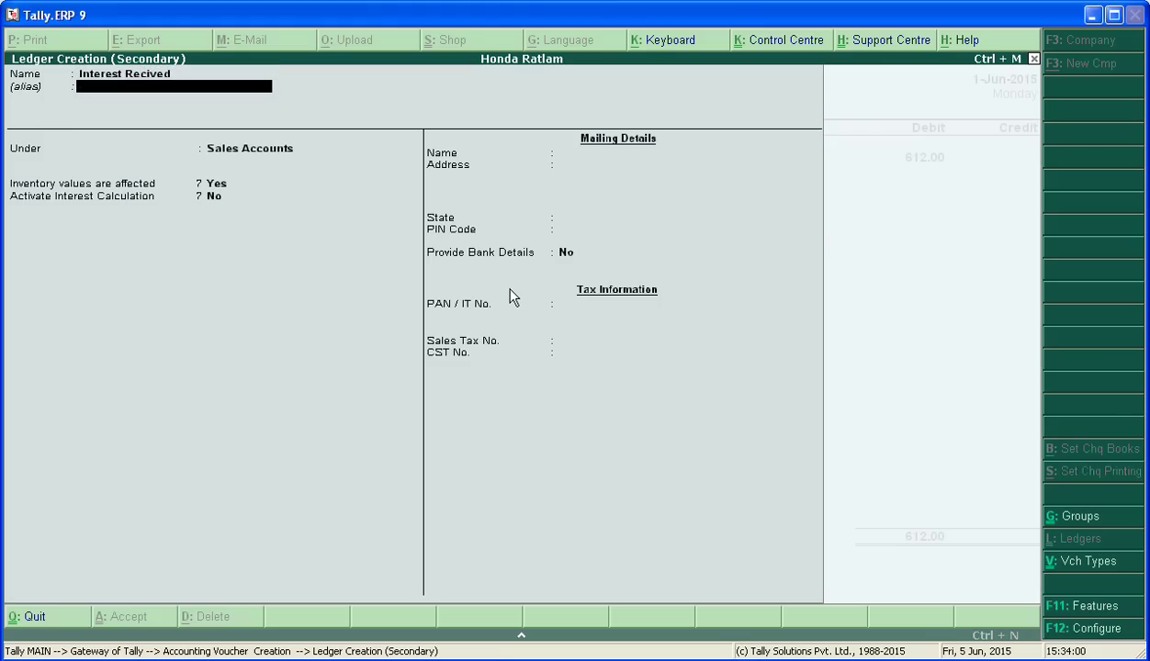
{"action": "key", "text": "Return"}
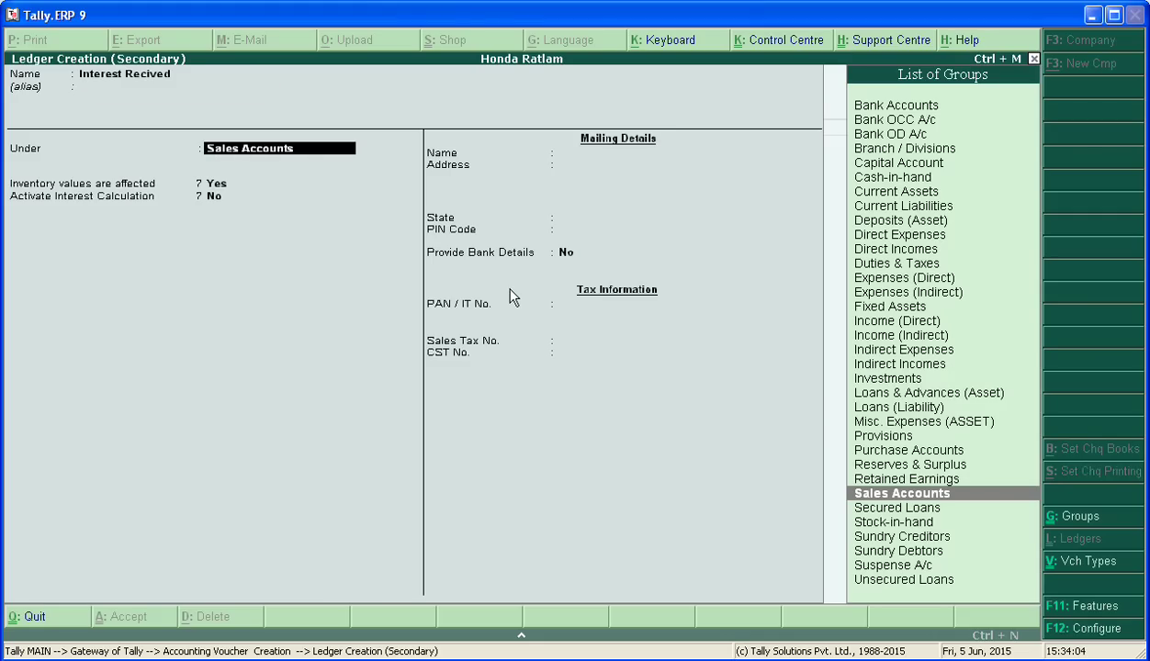
Place the new ledger under Income (Indirect), keep the remaining default settings and save it.
{"action": "type", "text": "I"}
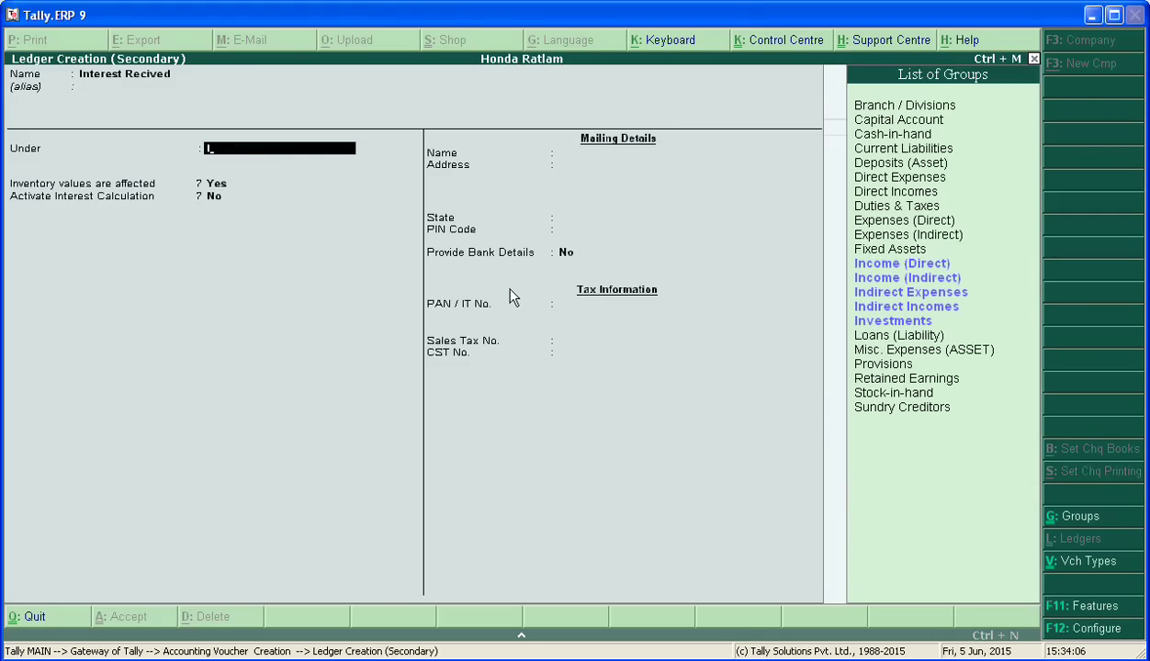
{"action": "key", "text": "Down"}
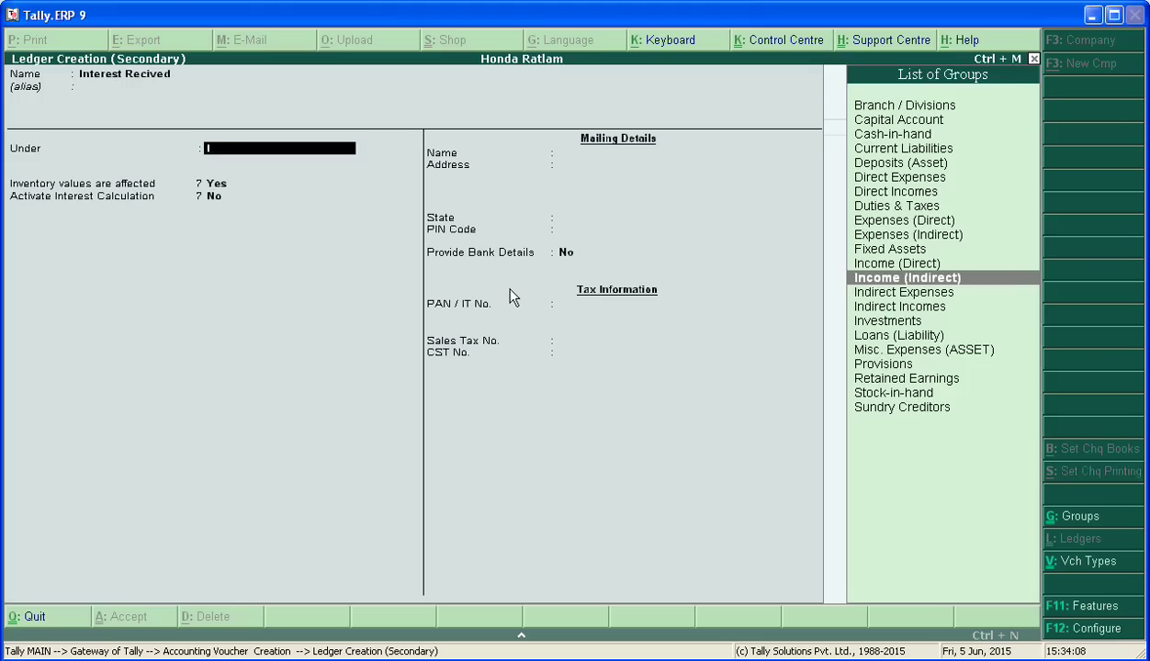
{"action": "key", "text": "Return"}
{"action": "key", "text": "Return"}
{"action": "key", "text": "Return"}
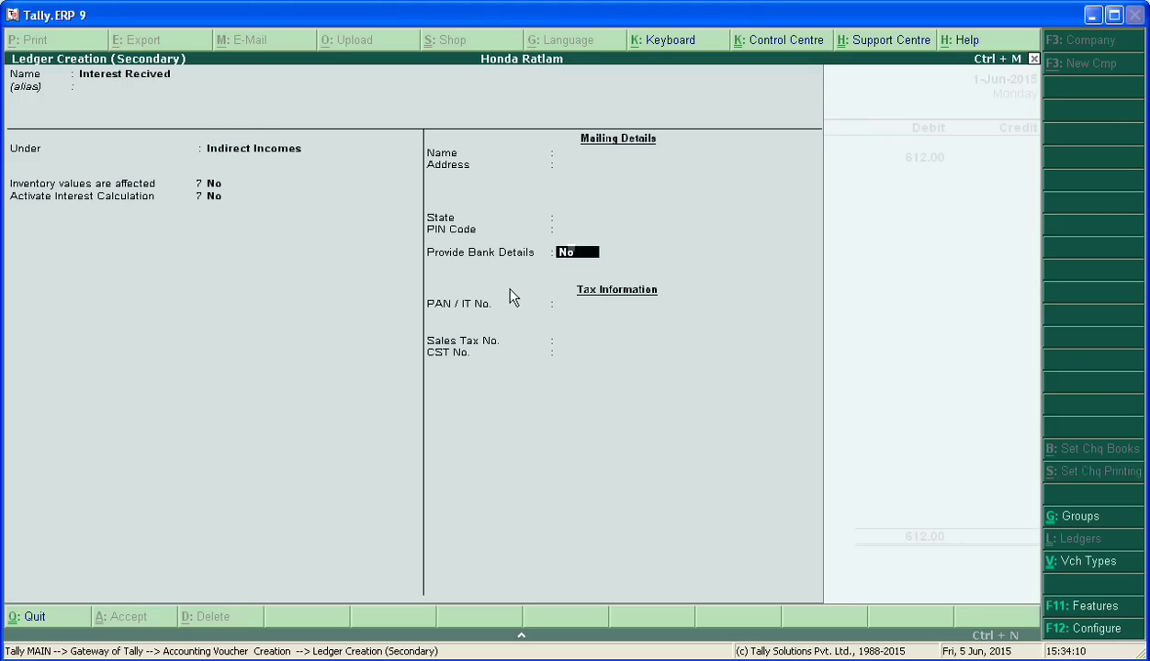
{"action": "key", "text": "Return"}
{"action": "key", "text": "Return"}
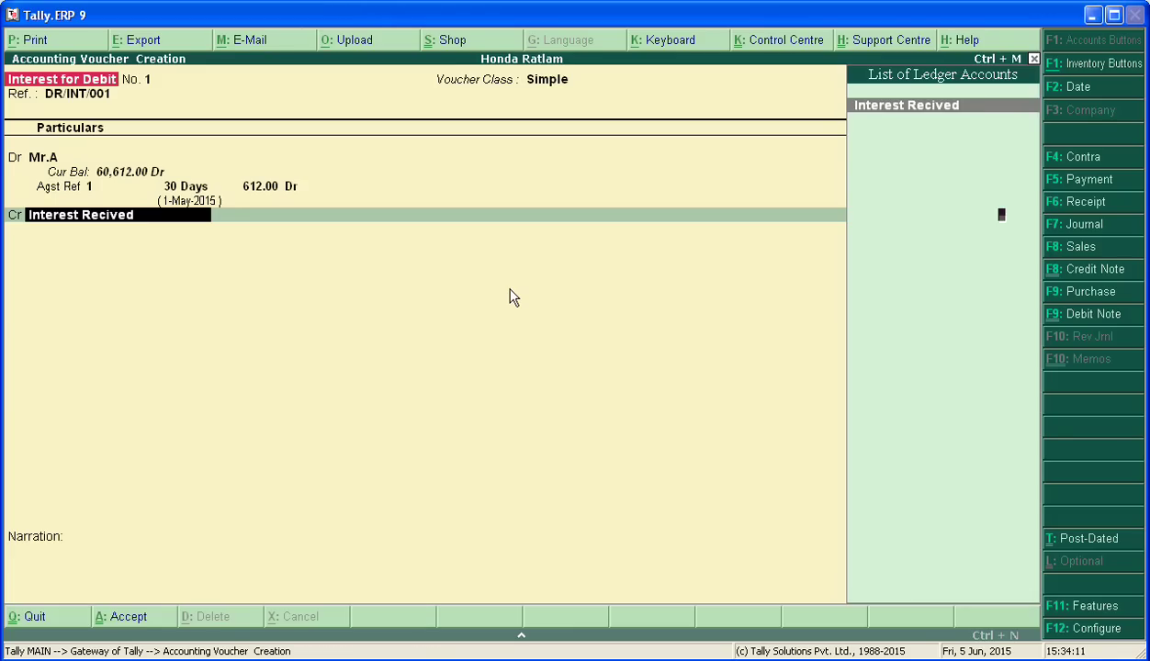
Credit Interest Recived with 612.00, save the voucher without a narration and leave voucher entry.
{"action": "key", "text": "Return"}
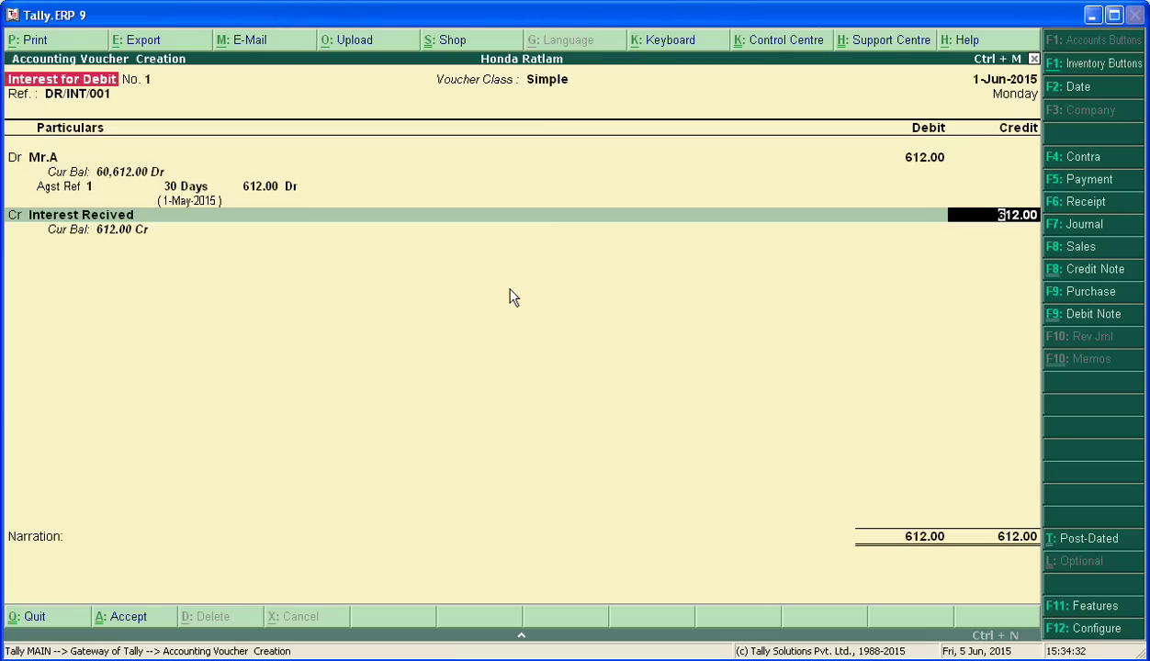
{"action": "key", "text": "Return"}
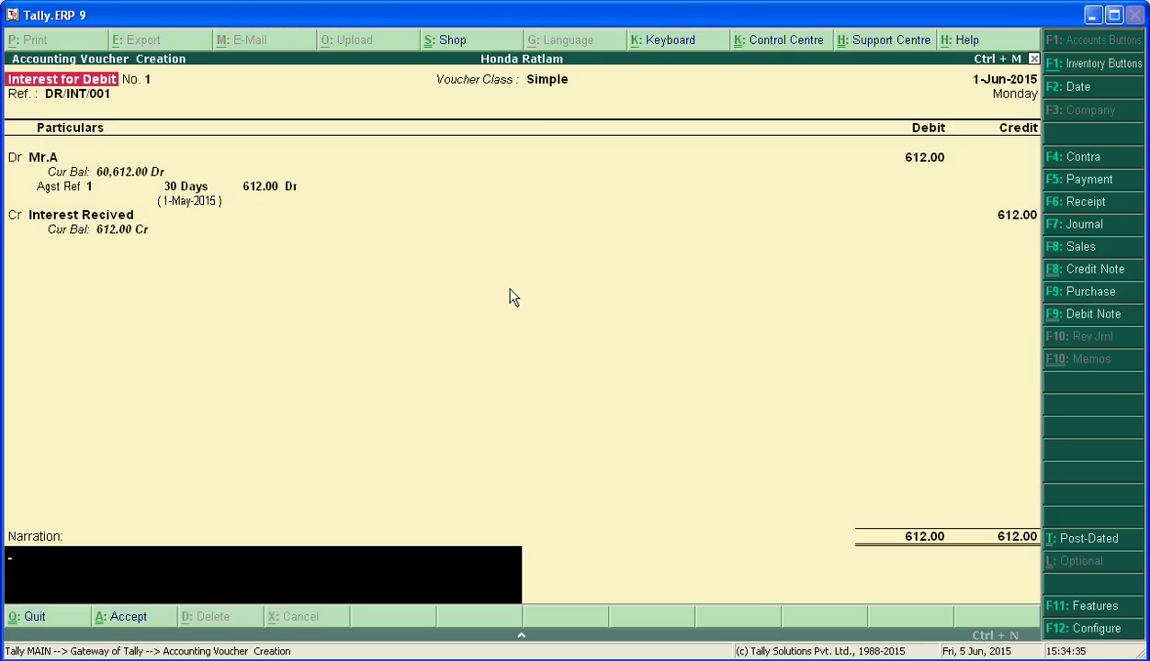
{"action": "key", "text": "Return"}
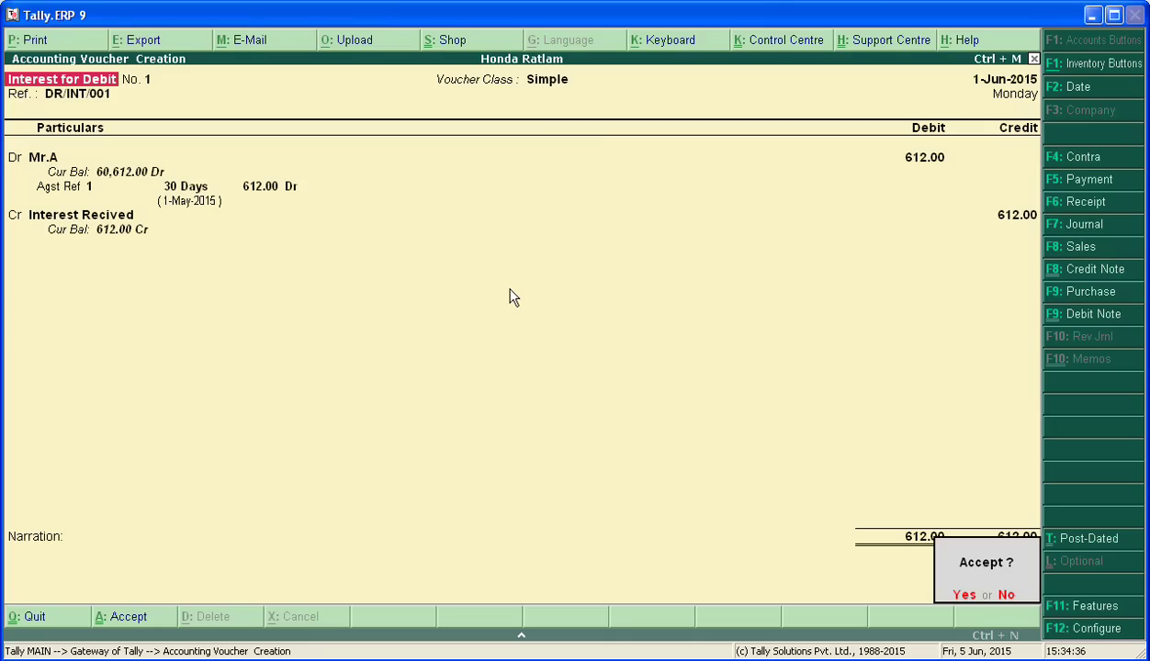
{"action": "key", "text": "Return"}
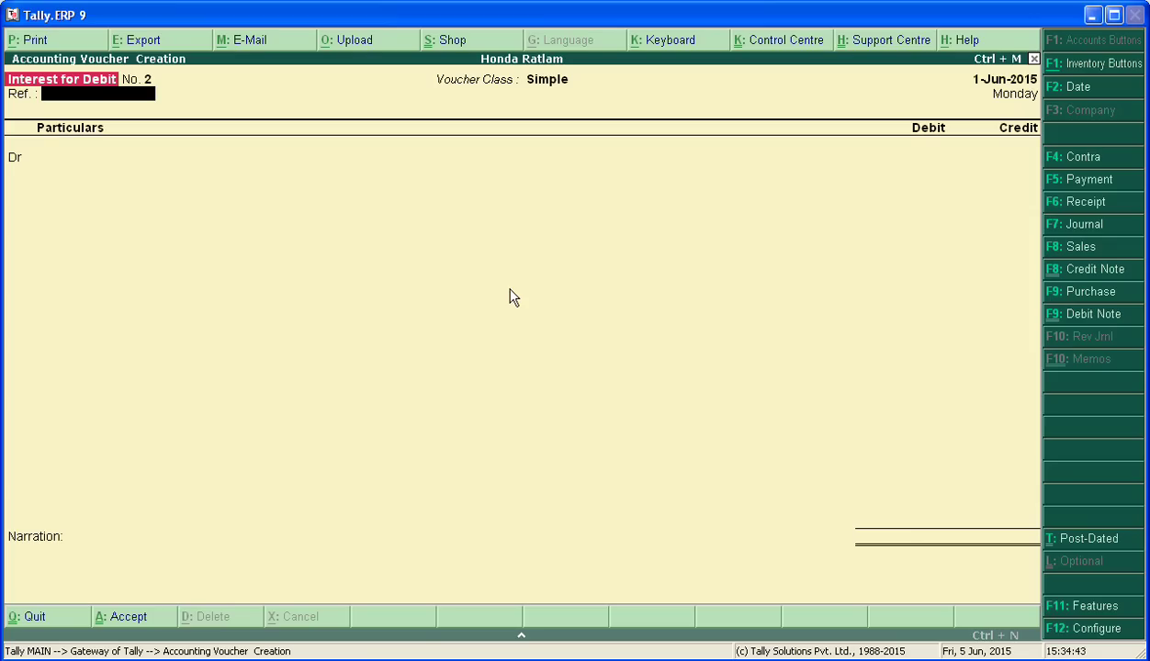
{"action": "key", "text": "Escape"}
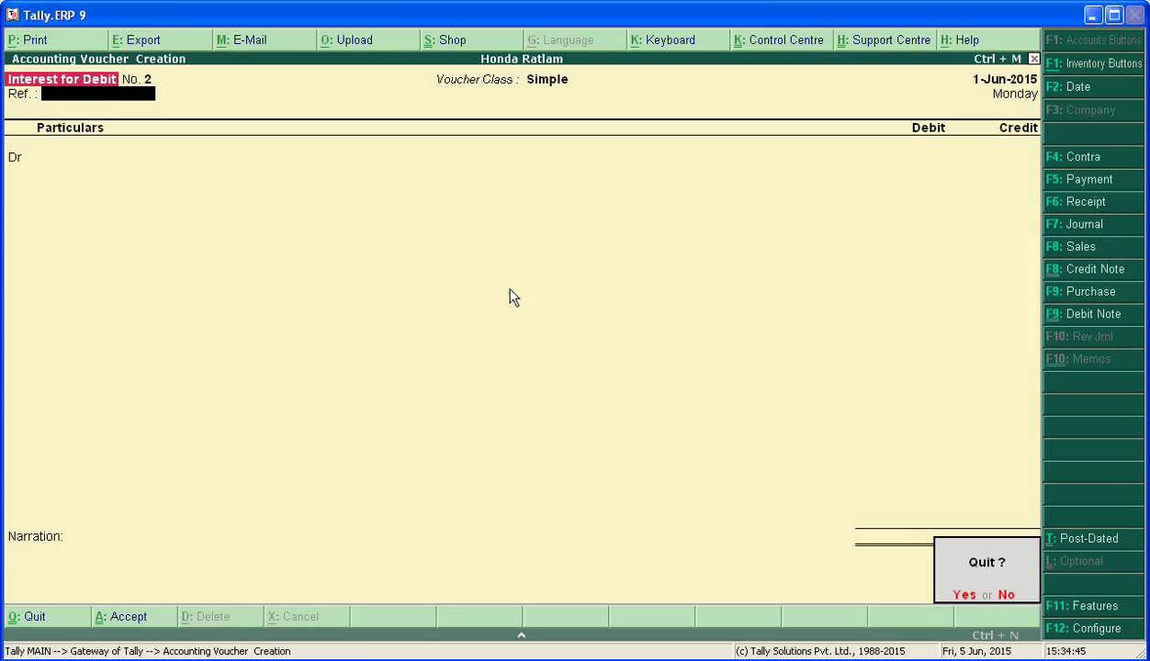
{"action": "key", "text": "n"}
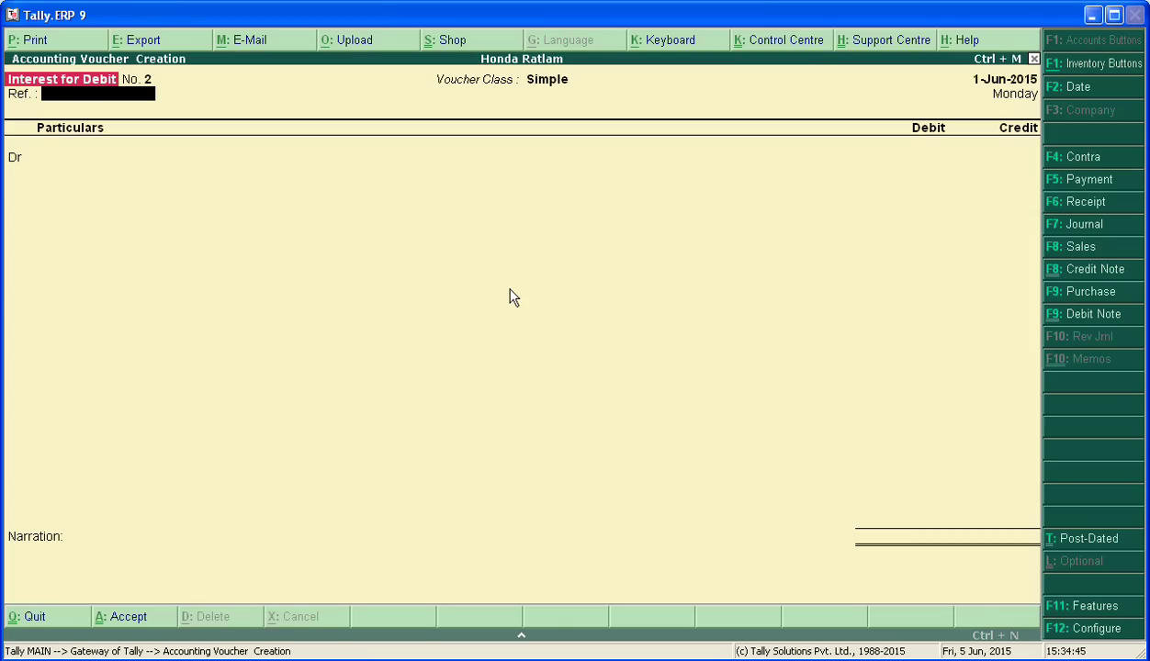
{"action": "key", "text": "Escape"}
{"action": "key", "text": "y"}
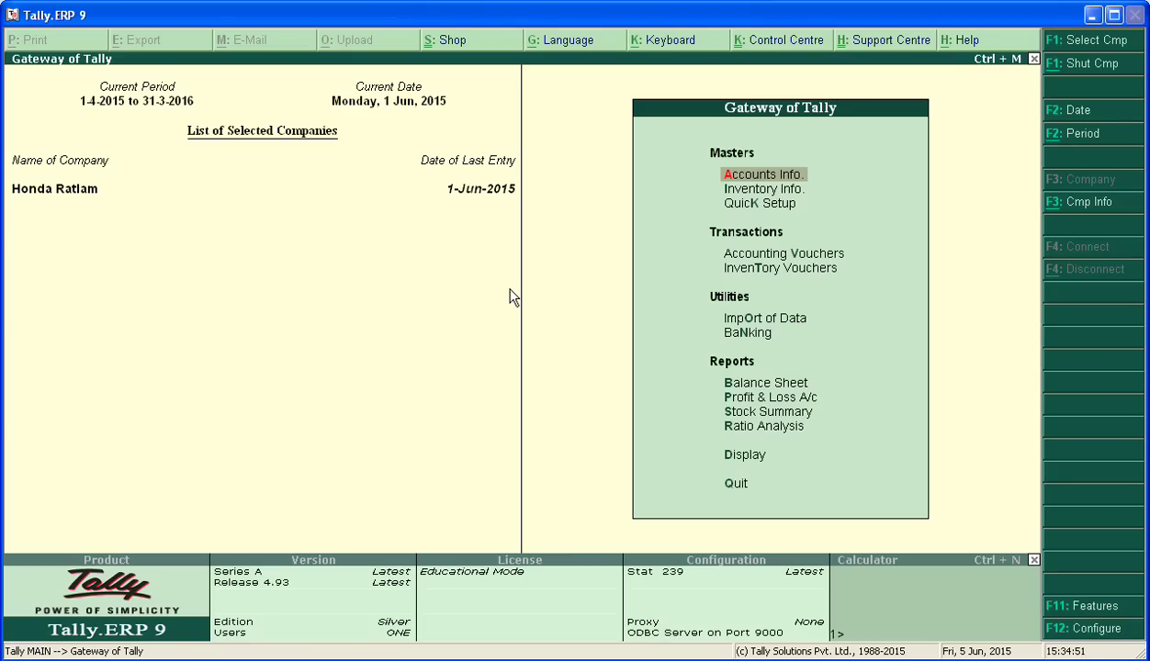
Open the company's Balance Sheet report from the Gateway of Tally.
{"action": "key", "text": "Down"}
{"action": "key", "text": "Down"}
{"action": "key", "text": "Down"}
{"action": "key", "text": "Down"}
{"action": "key", "text": "Down"}
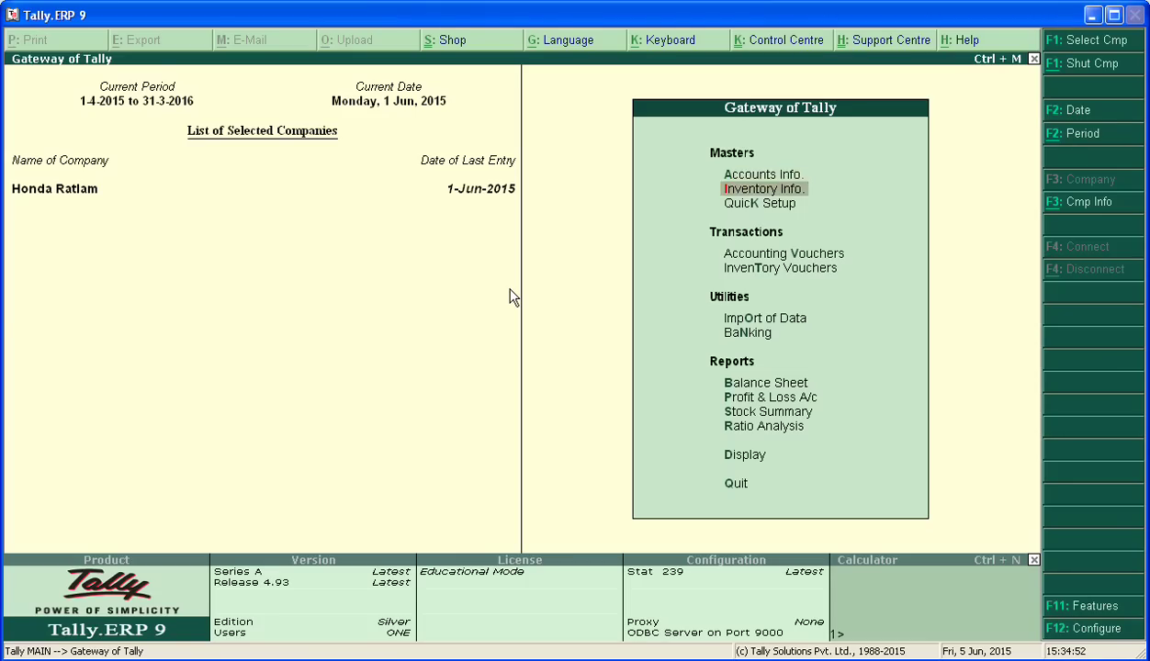
{"action": "key", "text": "Down"}
{"action": "key", "text": "Down"}
{"action": "key", "text": "Down"}
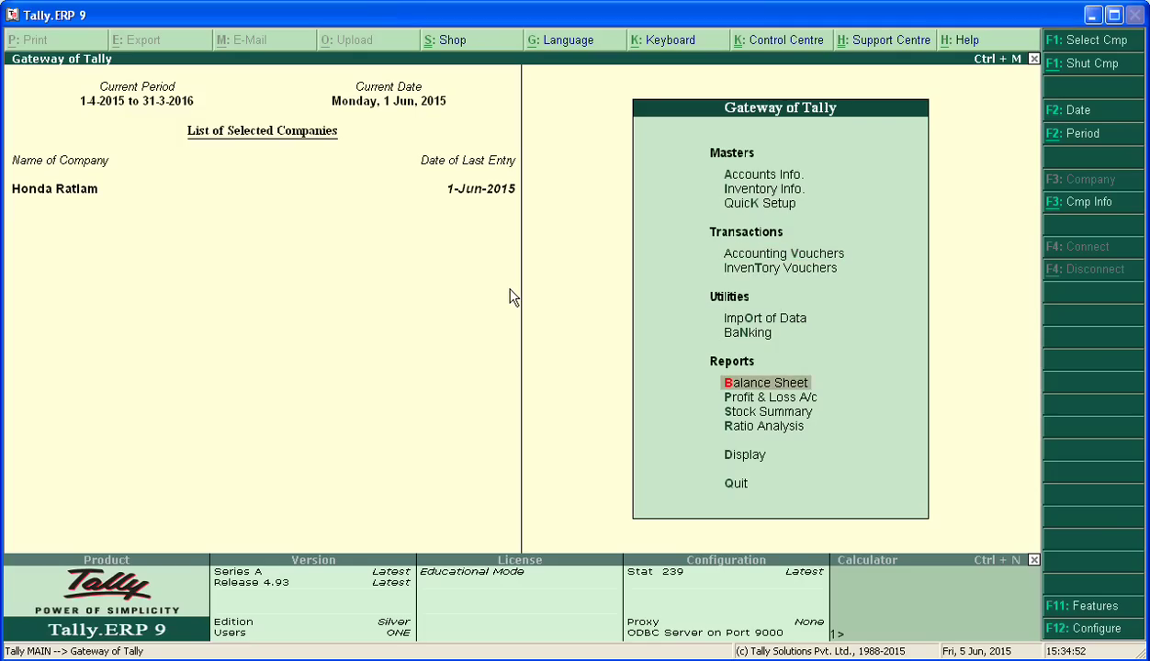
{"action": "key", "text": "Up"}
{"action": "key", "text": "Return"}
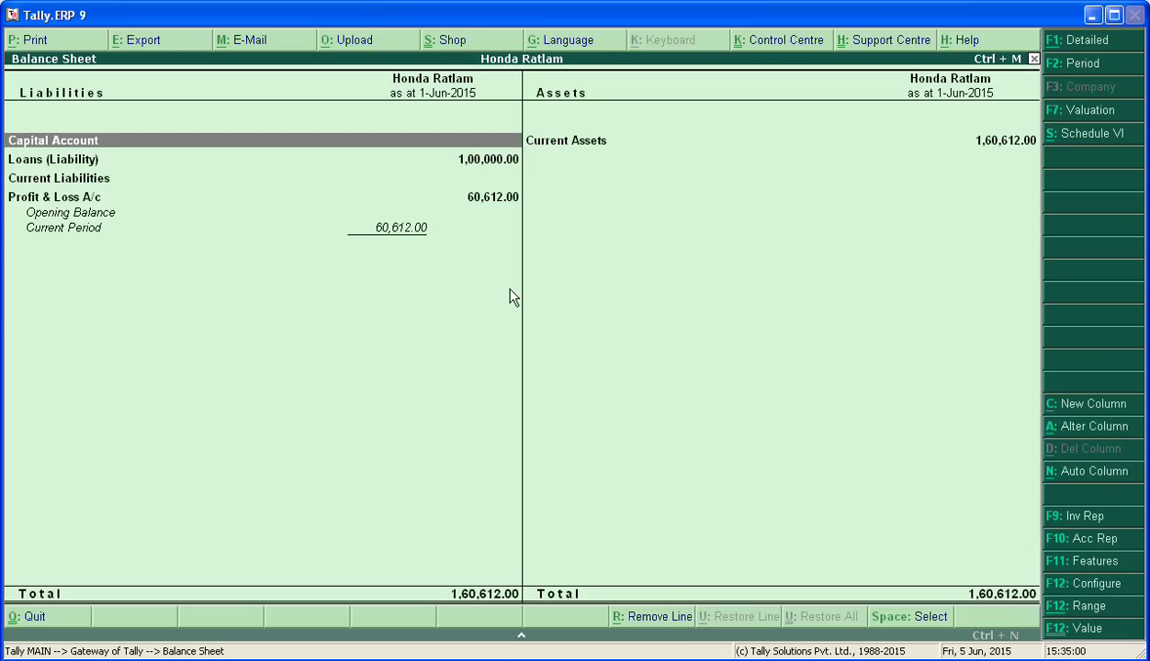
Examine the customer's closing balance under Current Assets, Sundry Debtors, and return to the Balance Sheet.
{"action": "key", "text": "Right"}
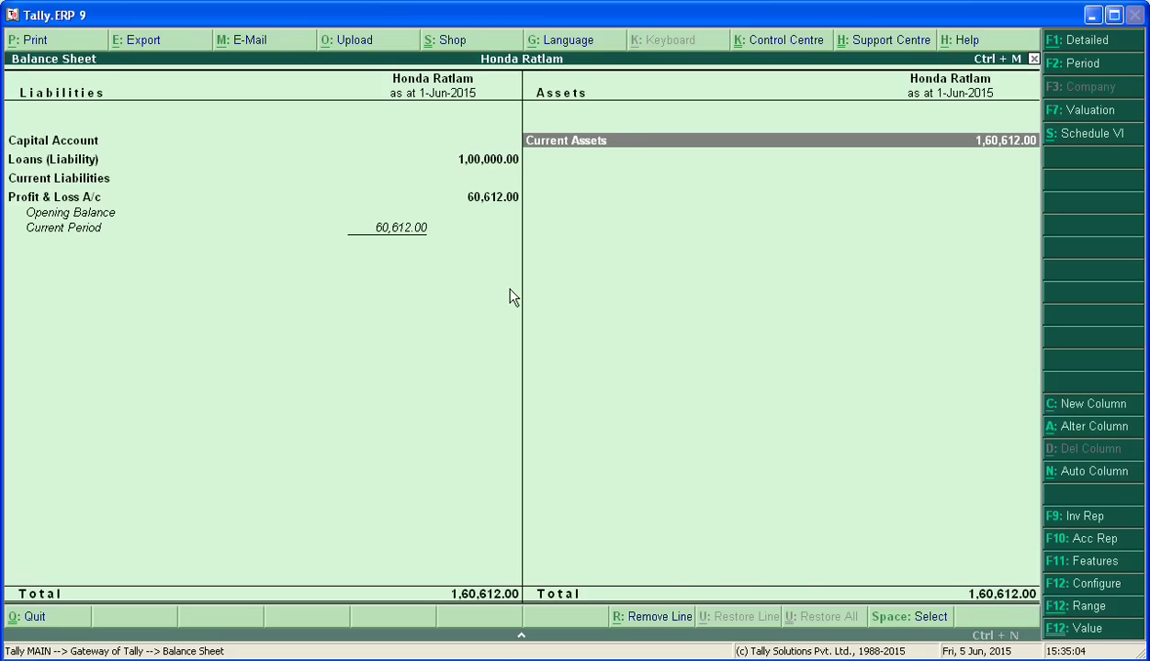
{"action": "key", "text": "Return"}
{"action": "key", "text": "Down"}
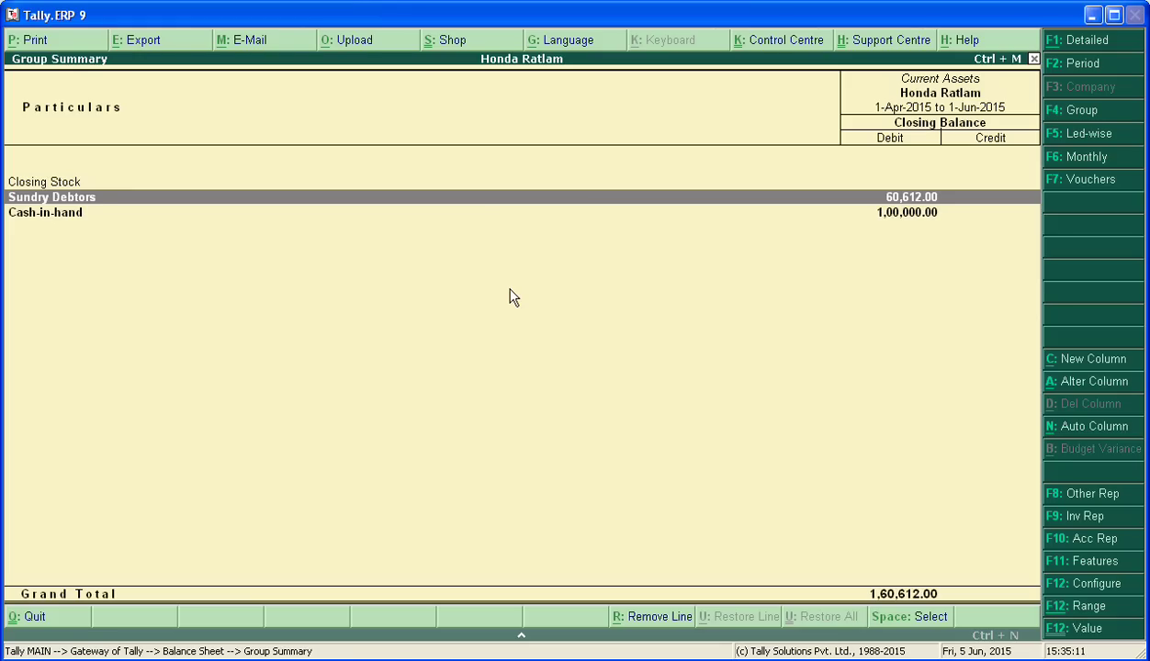
{"action": "key", "text": "Return"}
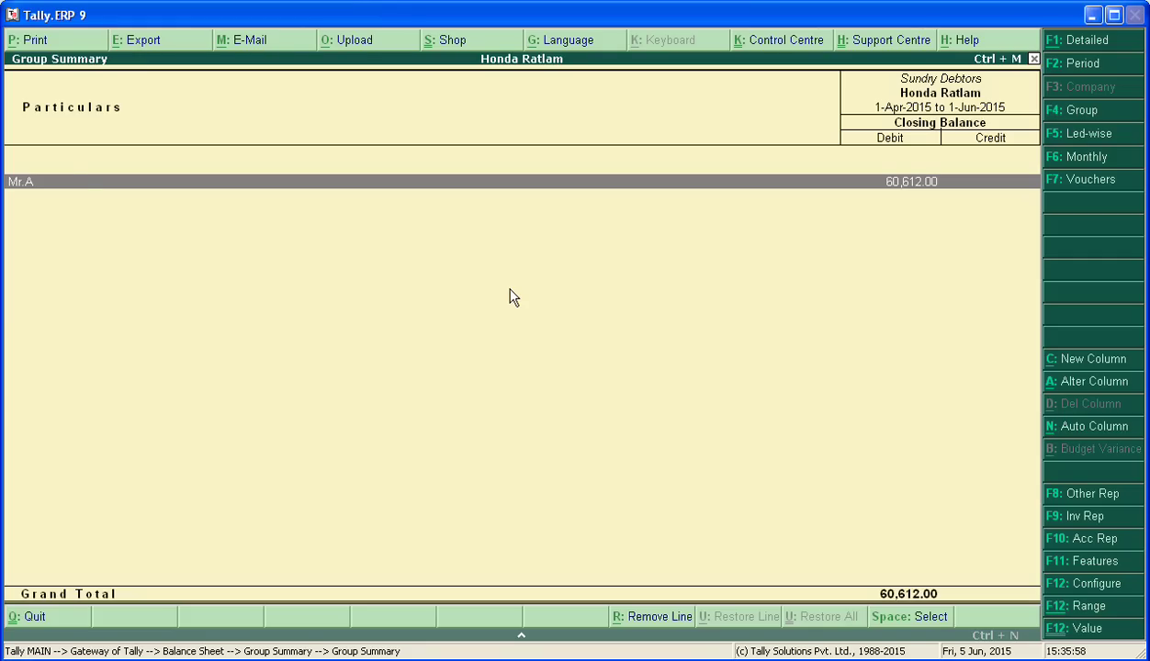
{"action": "key", "text": "Escape"}
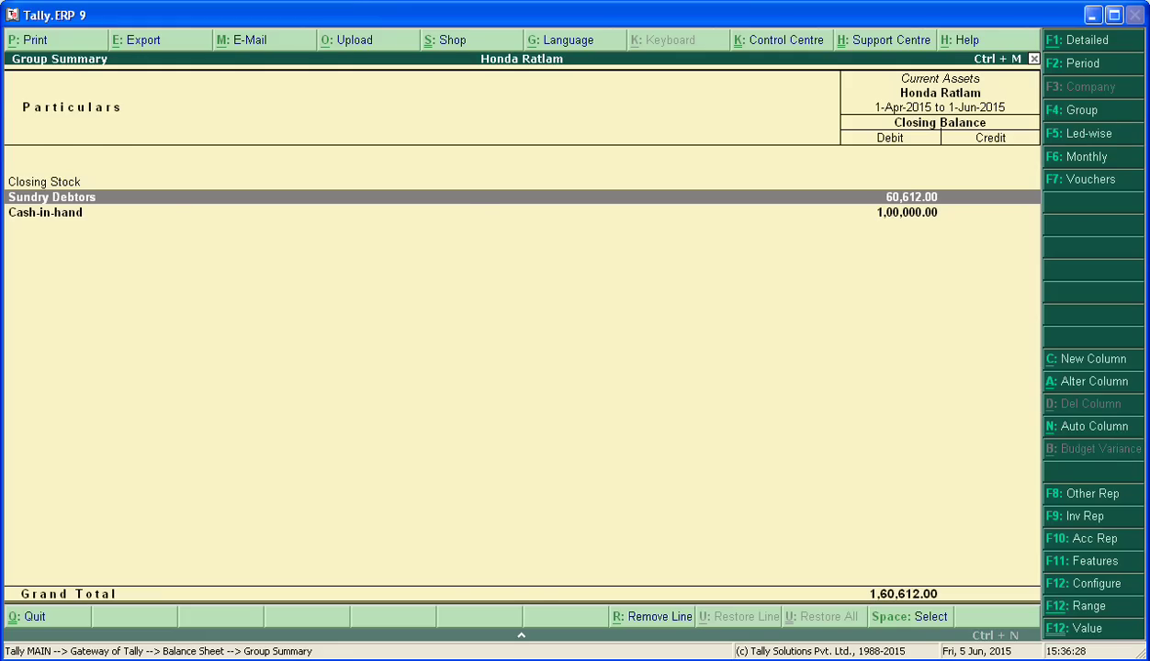
{"action": "key", "text": "Escape"}
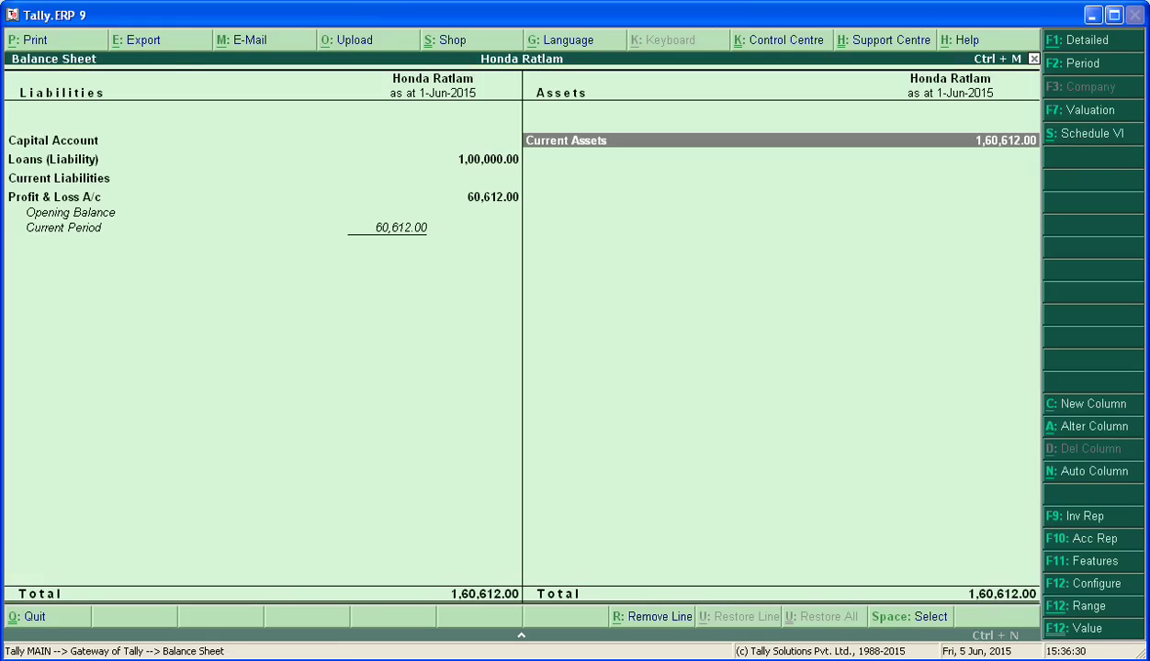